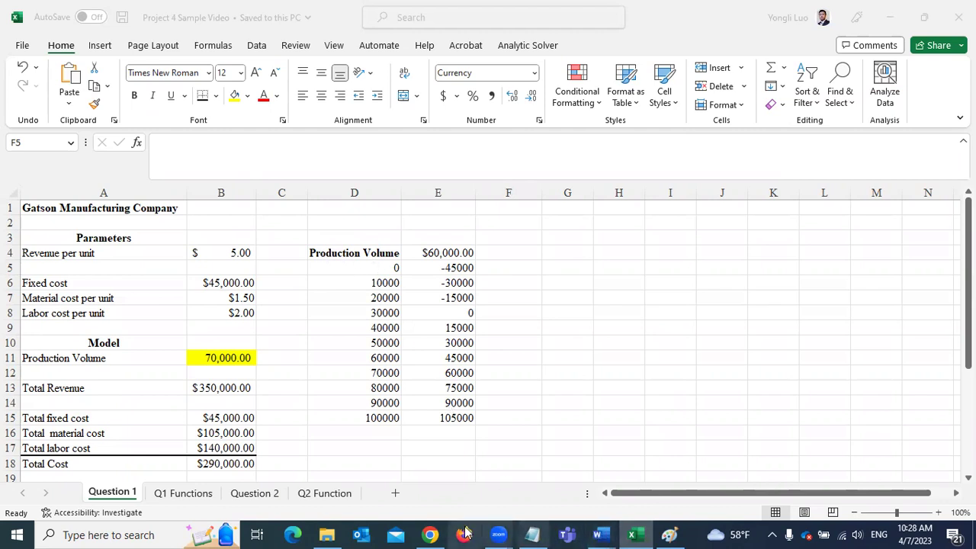
pyautogui.click(603, 534)
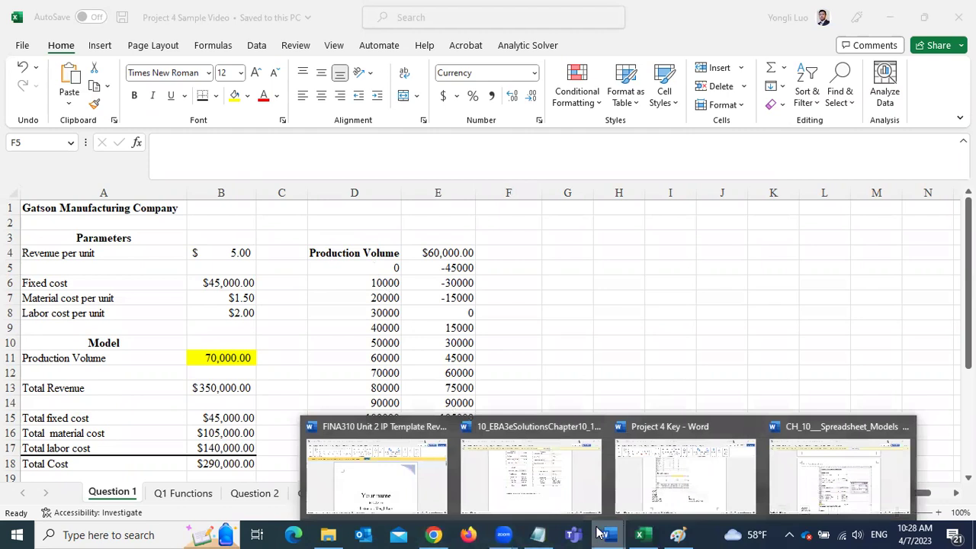
pyautogui.click(669, 433)
pyautogui.moveTo(971, 466); pyautogui.dragTo(900, 191)
# Open the Project 4 Word document from the MNGT 4319 Assignments folder
pyautogui.click(328, 535)
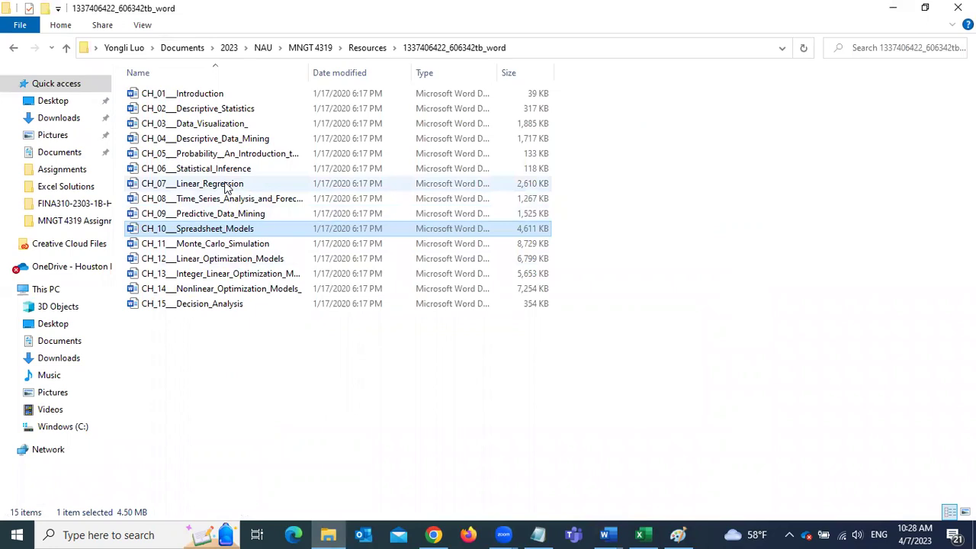
pyautogui.click(309, 48)
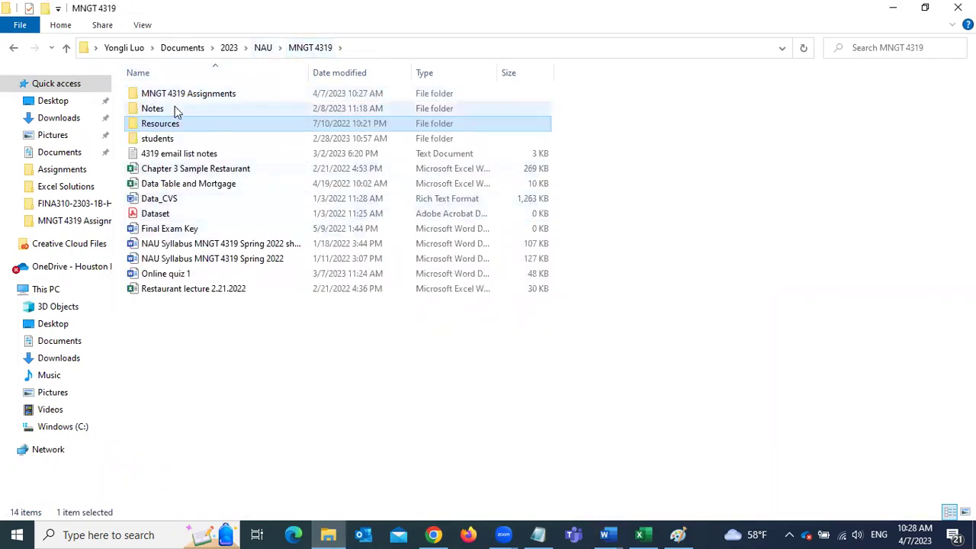
pyautogui.doubleClick(191, 94)
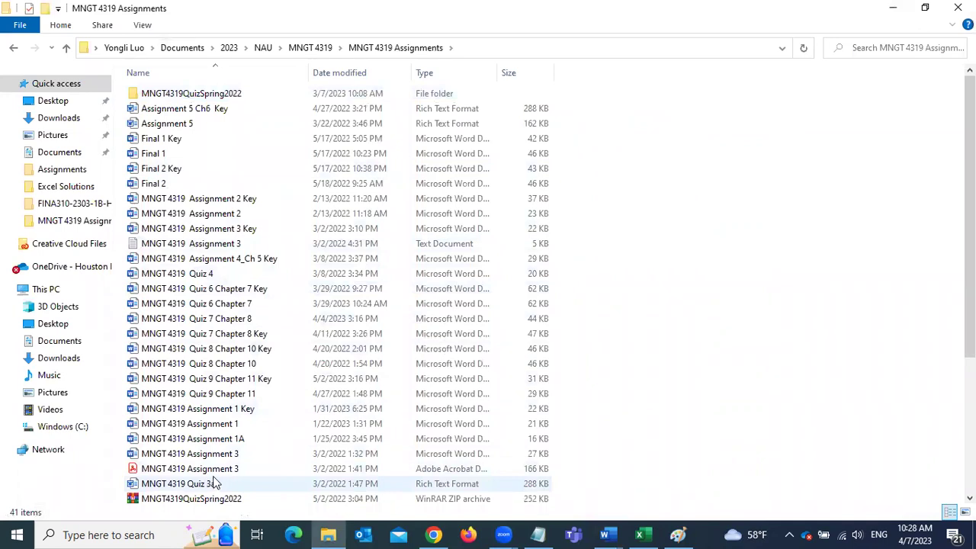
pyautogui.scroll(-1, 213, 483)
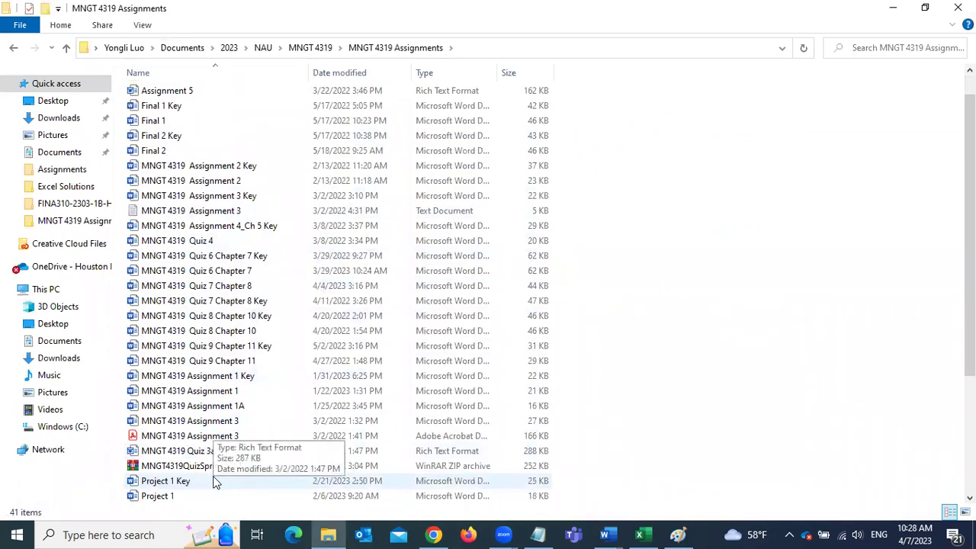
pyautogui.scroll(-3, 215, 480)
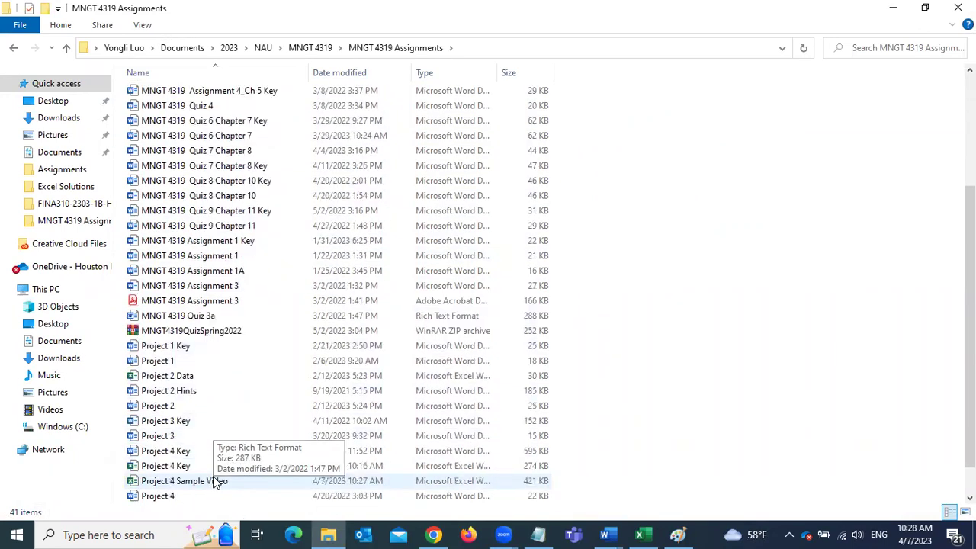
pyautogui.doubleClick(168, 496)
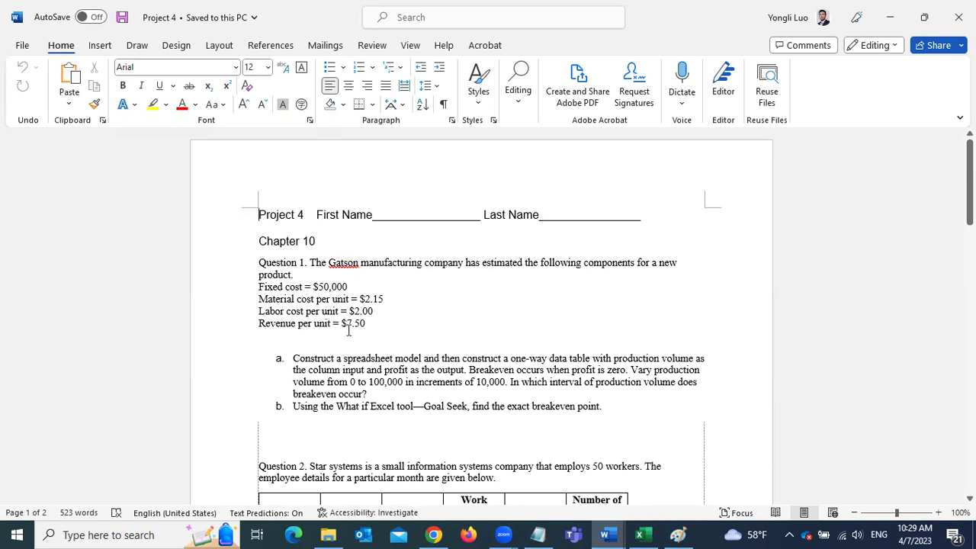
# Read Question 1's cost and revenue components and the part a data table task in the Project 4 document
pyautogui.moveTo(259, 286); pyautogui.dragTo(368, 325)
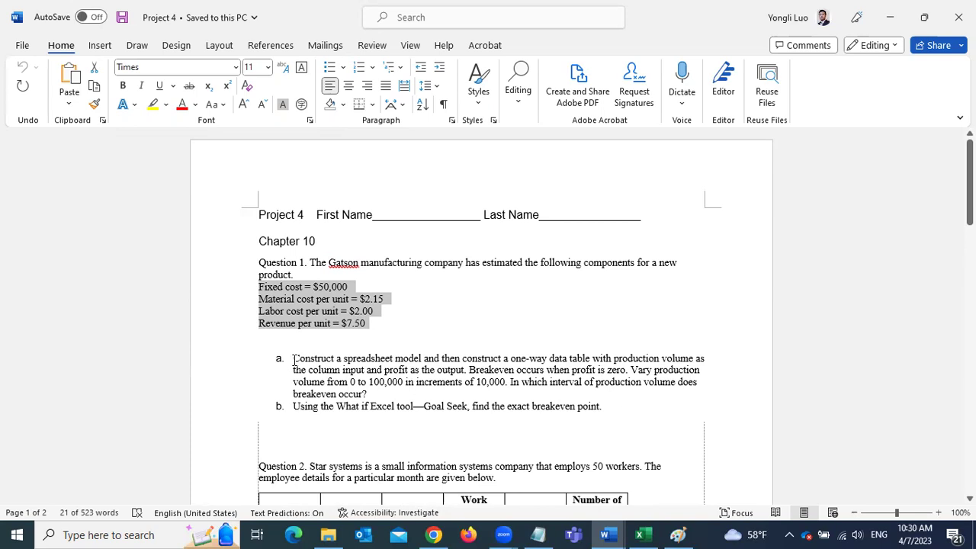
pyautogui.moveTo(294, 360); pyautogui.dragTo(368, 395)
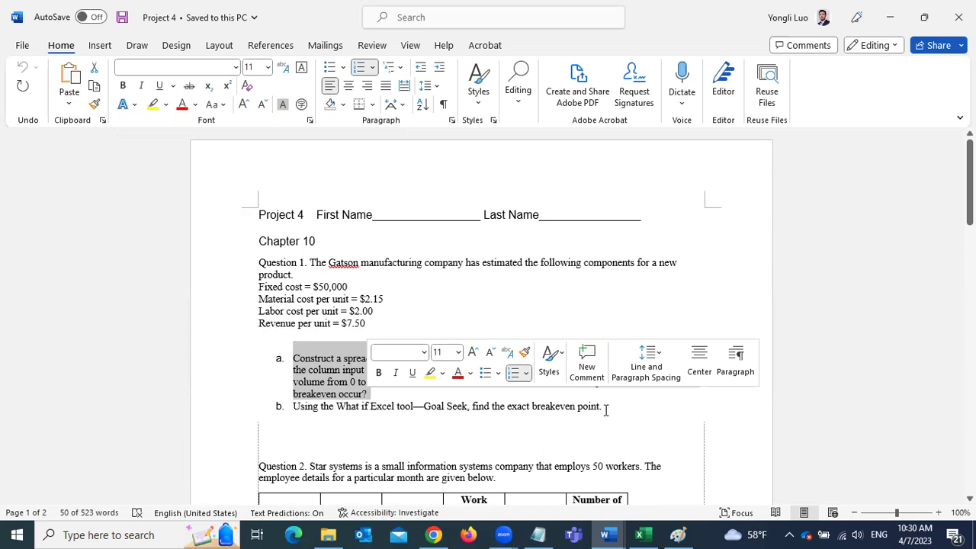
pyautogui.click(470, 317)
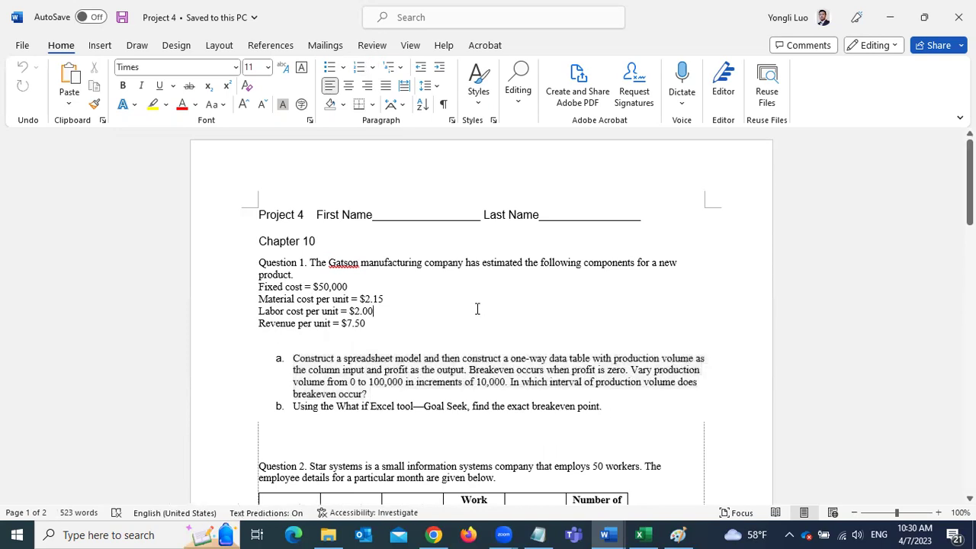
# Switch to the Project 4 Sample Video workbook in Excel and examine the title and parameter cells on the Question 1 sheet
pyautogui.moveTo(640, 534)
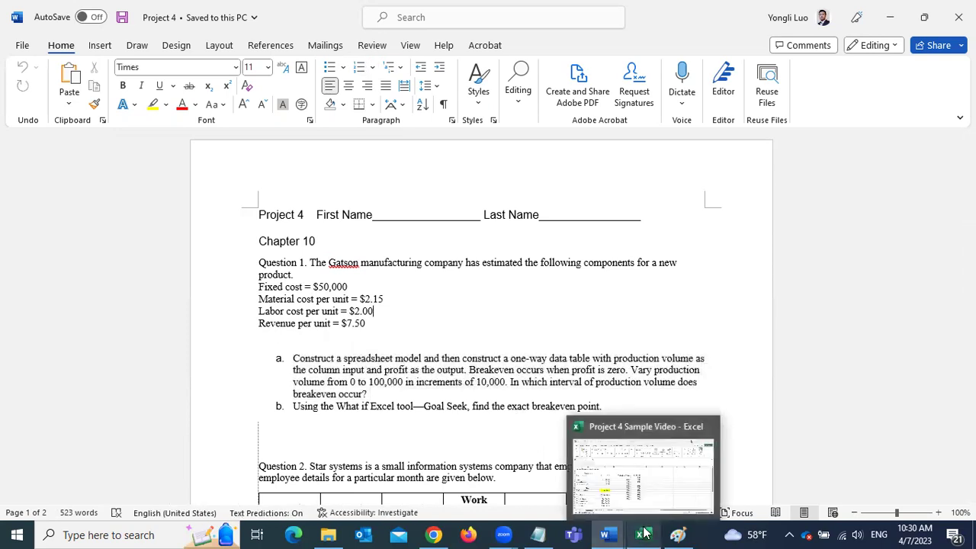
pyautogui.click(614, 428)
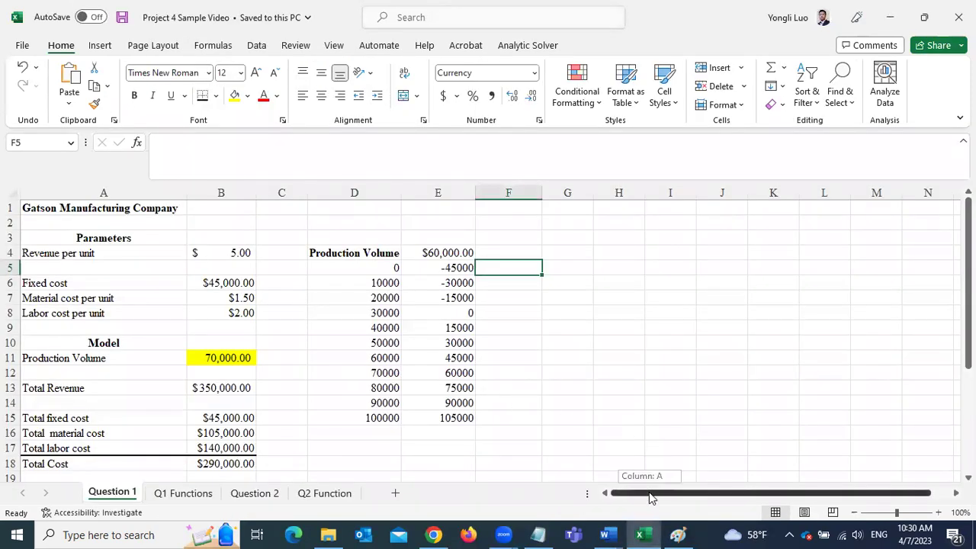
pyautogui.moveTo(967, 236)
pyautogui.mouseDown()
pyautogui.moveTo(967, 292)
pyautogui.moveTo(968, 237)
pyautogui.mouseUp()
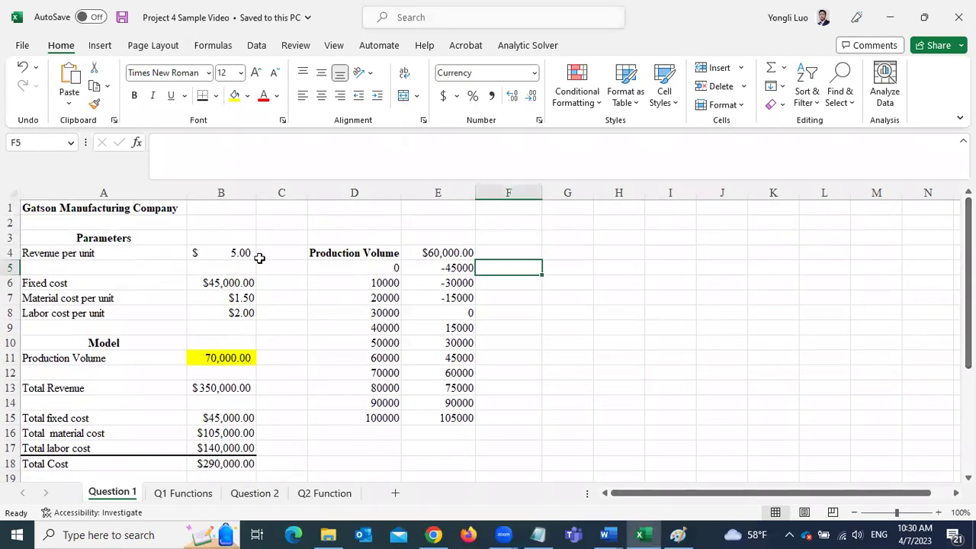
pyautogui.click(38, 211)
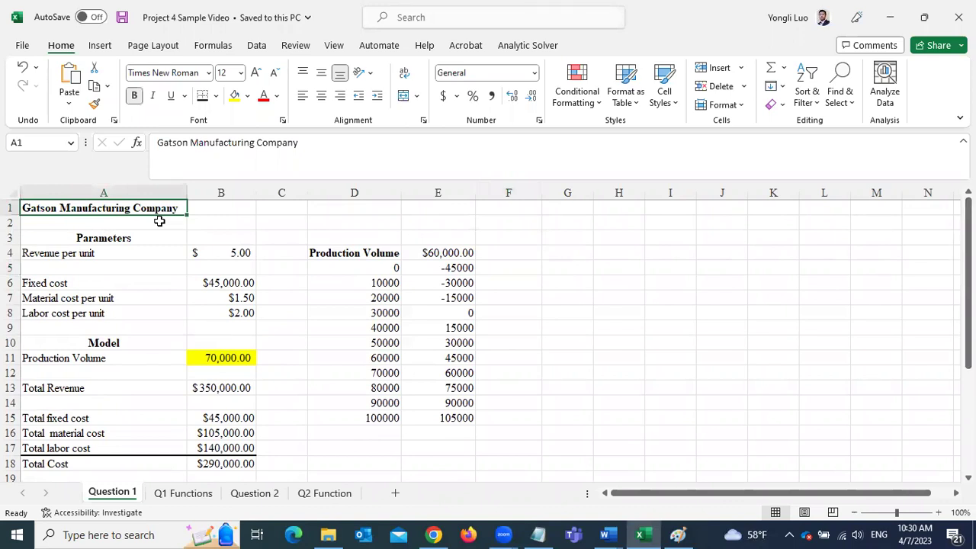
pyautogui.click(33, 257)
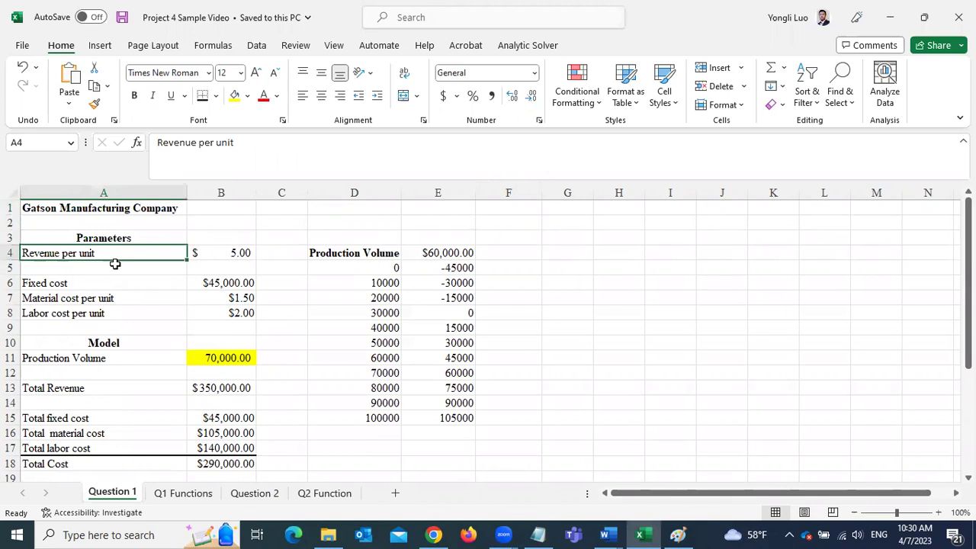
pyautogui.click(226, 257)
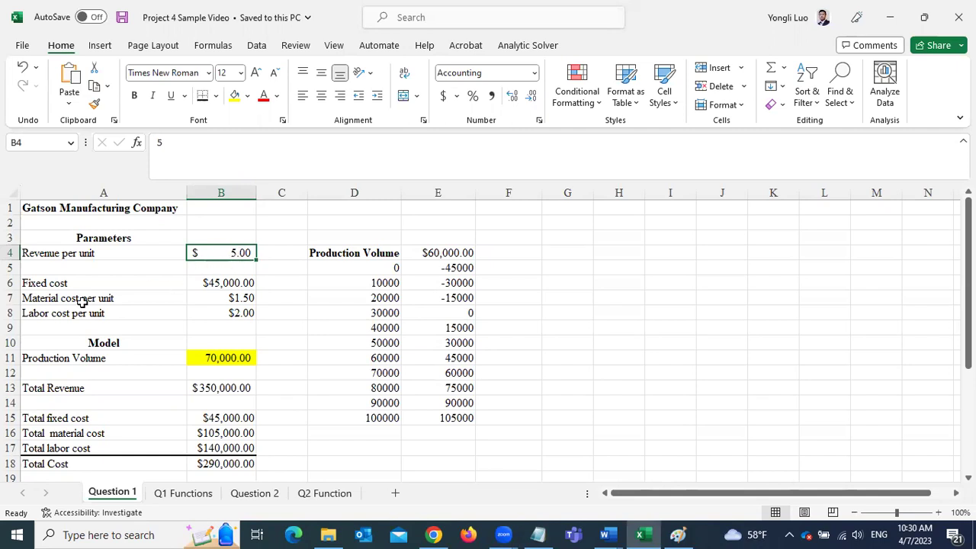
pyautogui.click(55, 286)
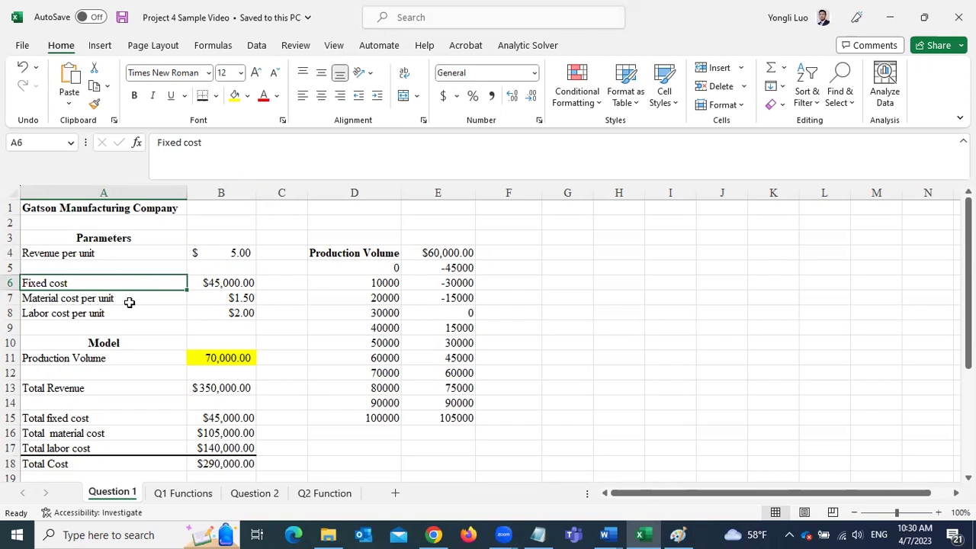
pyautogui.click(232, 298)
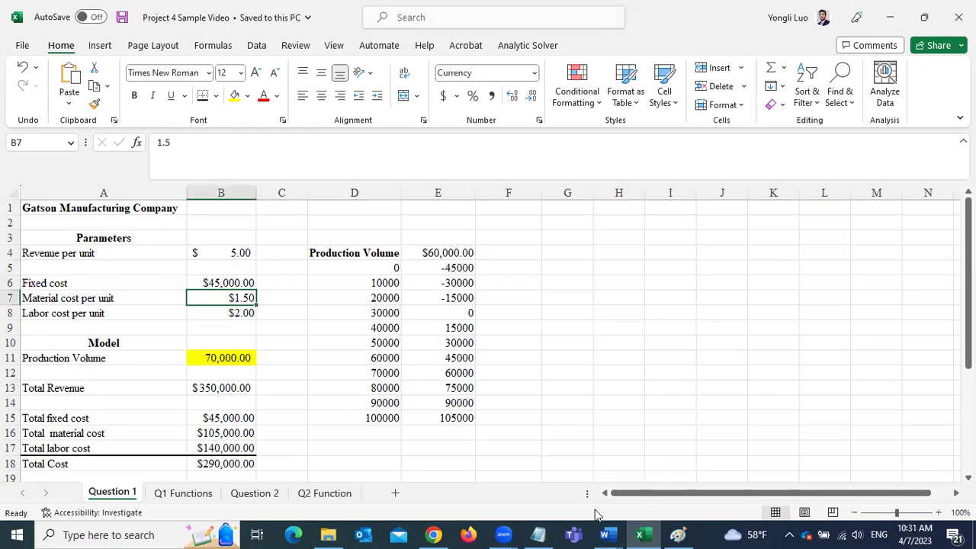
# Compare the Question 1 component list in the Project 4 Word document with the parameters in A4:B8 of the Excel workbook
pyautogui.click(607, 534)
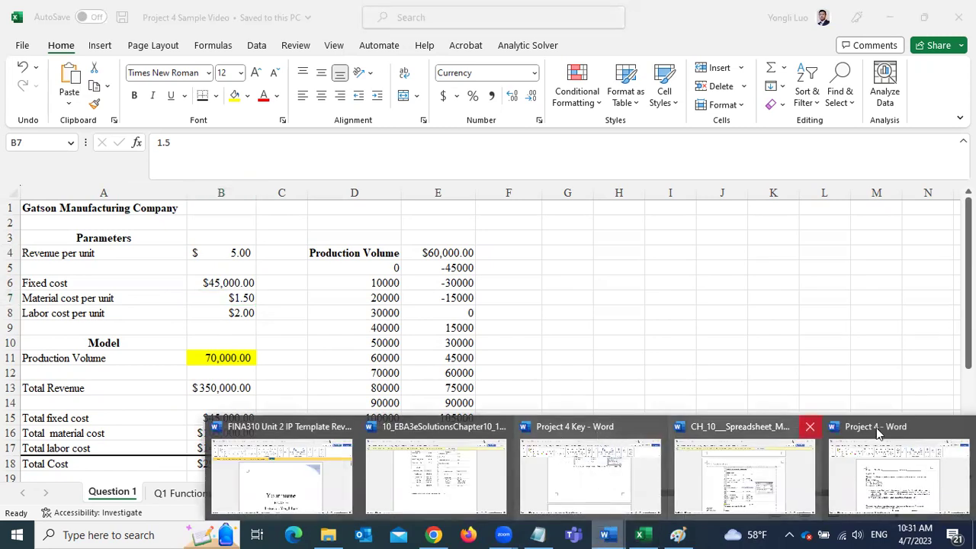
pyautogui.click(884, 469)
pyautogui.moveTo(259, 287); pyautogui.dragTo(381, 324)
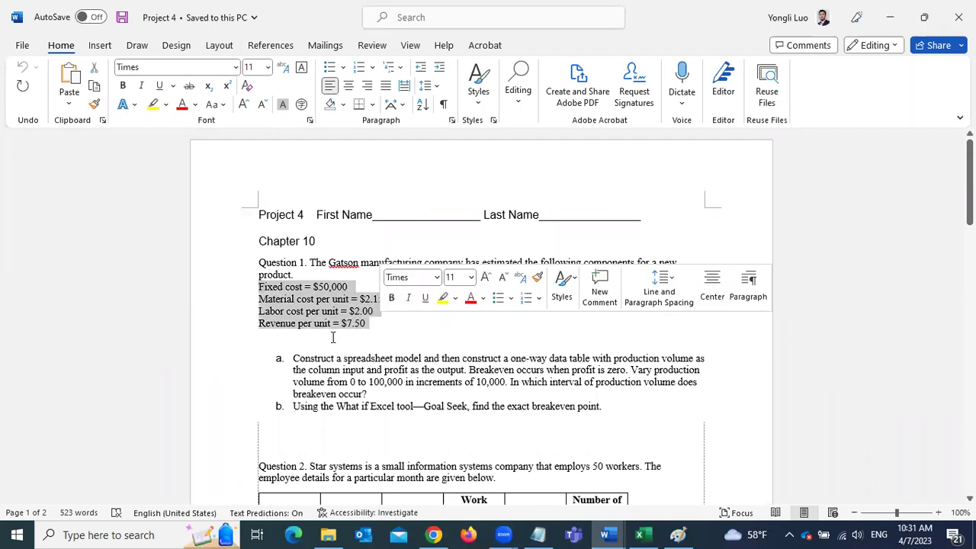
pyautogui.click(643, 533)
pyautogui.moveTo(46, 255); pyautogui.dragTo(205, 317)
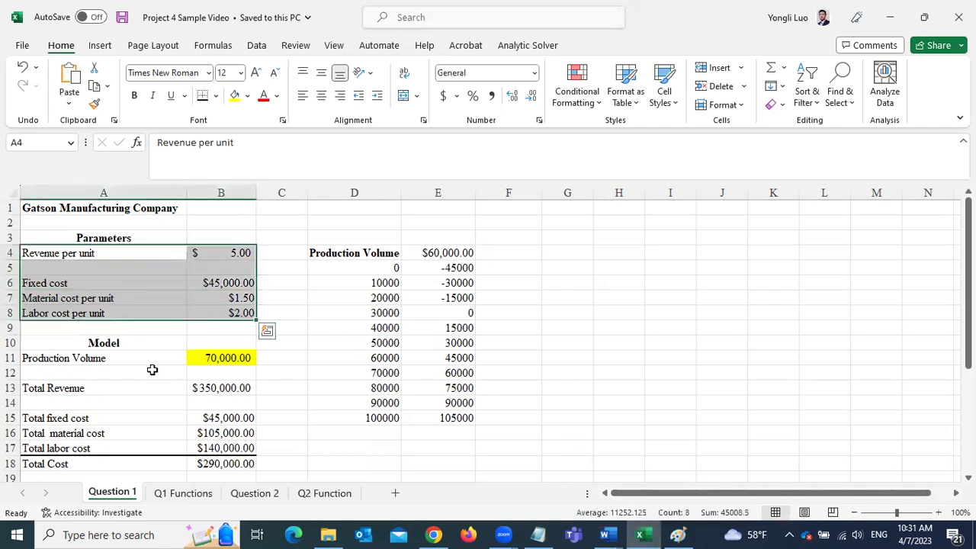
# Examine the model's Production Volume input in B11 and the Total Revenue formula in B13
pyautogui.click(67, 361)
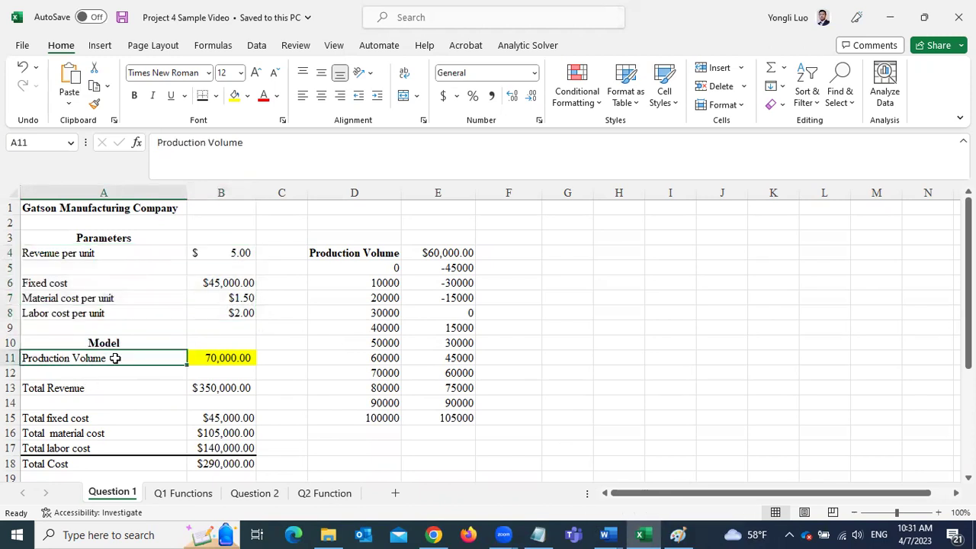
pyautogui.click(219, 360)
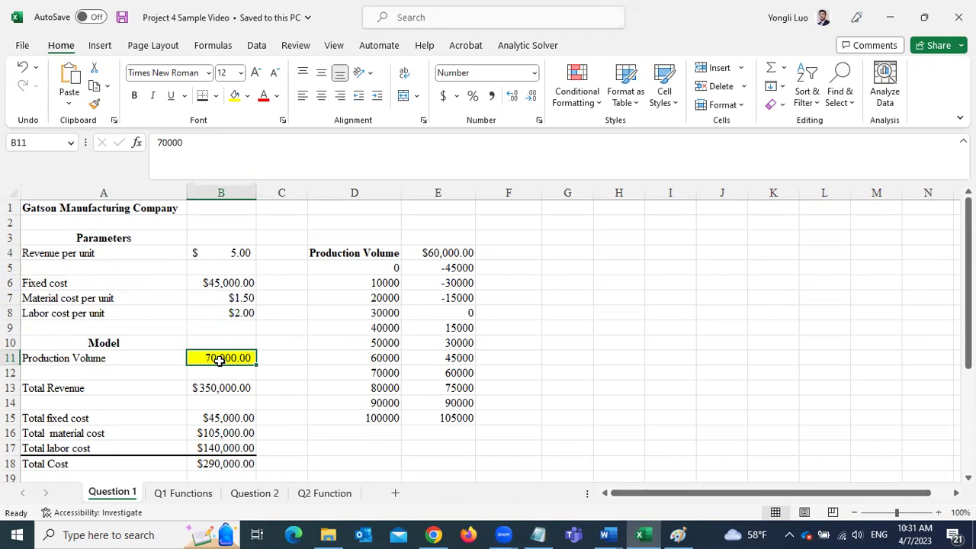
pyautogui.click(33, 391)
pyautogui.click(222, 388)
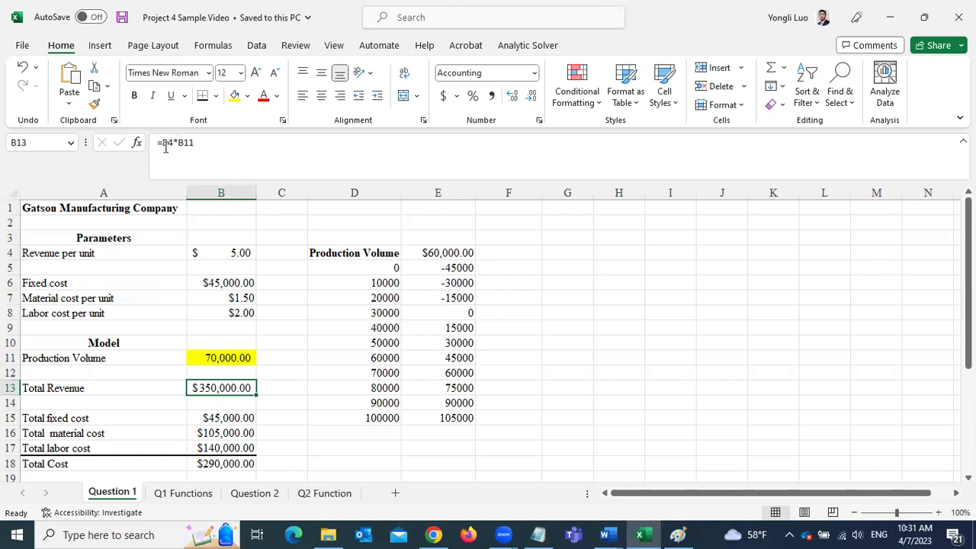
# Trace the Total Revenue formula in B13 back to revenue per unit in B4 and production volume in B11
pyautogui.click(239, 256)
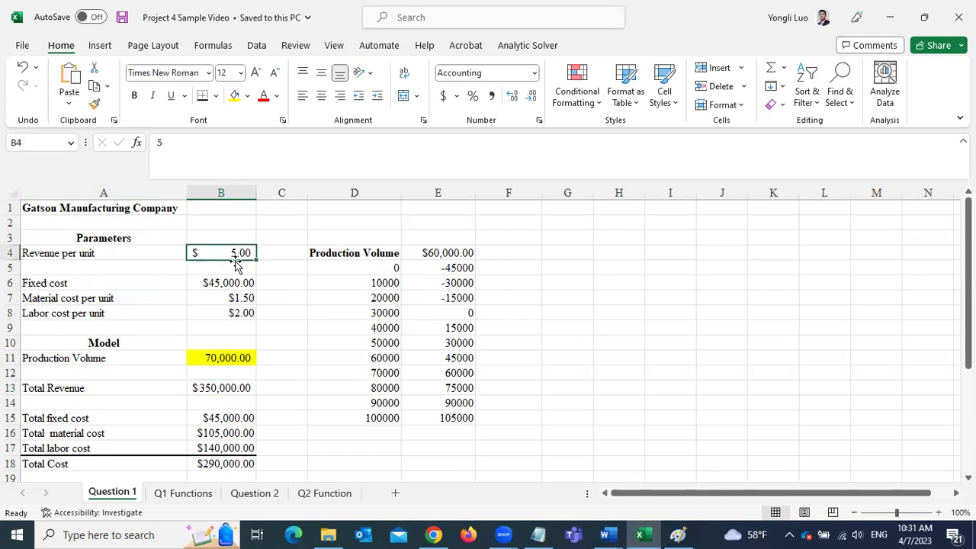
pyautogui.click(212, 360)
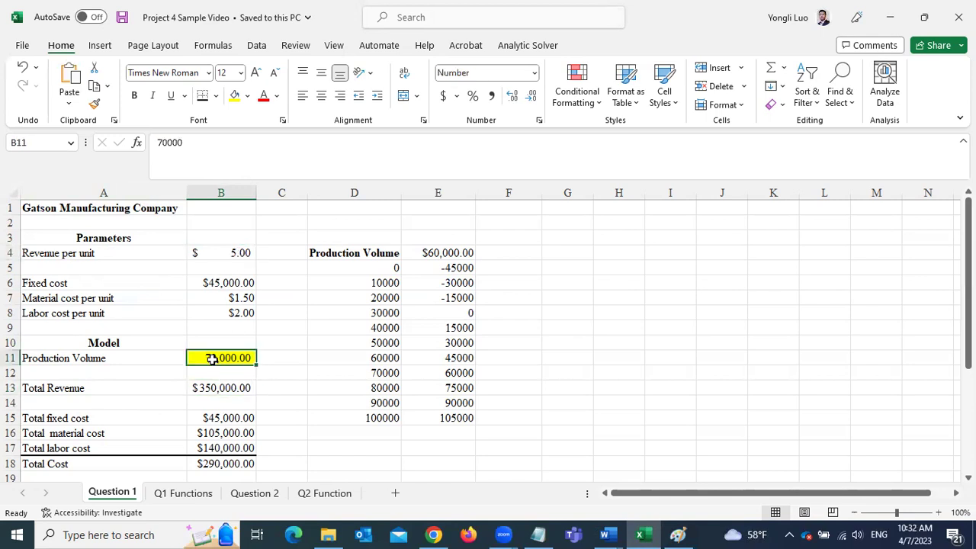
pyautogui.click(221, 253)
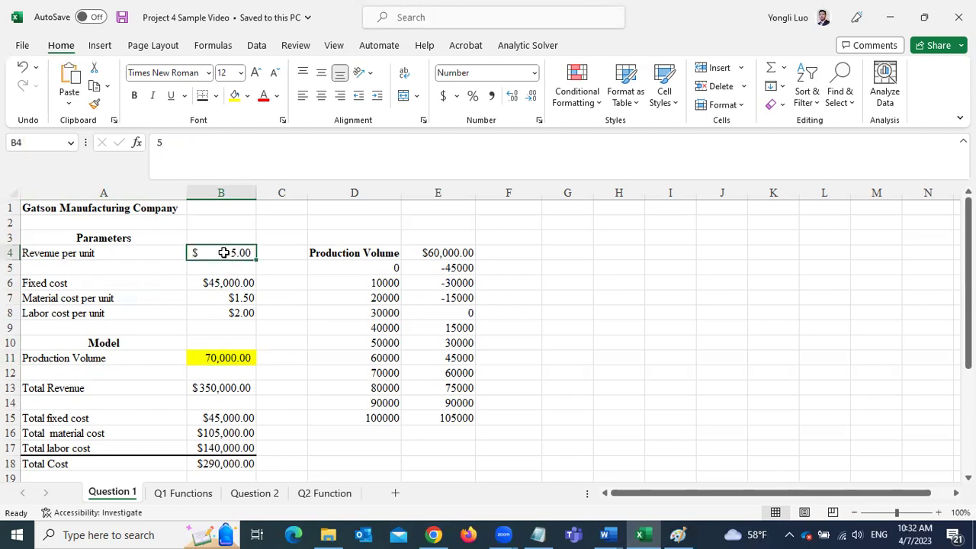
pyautogui.click(237, 362)
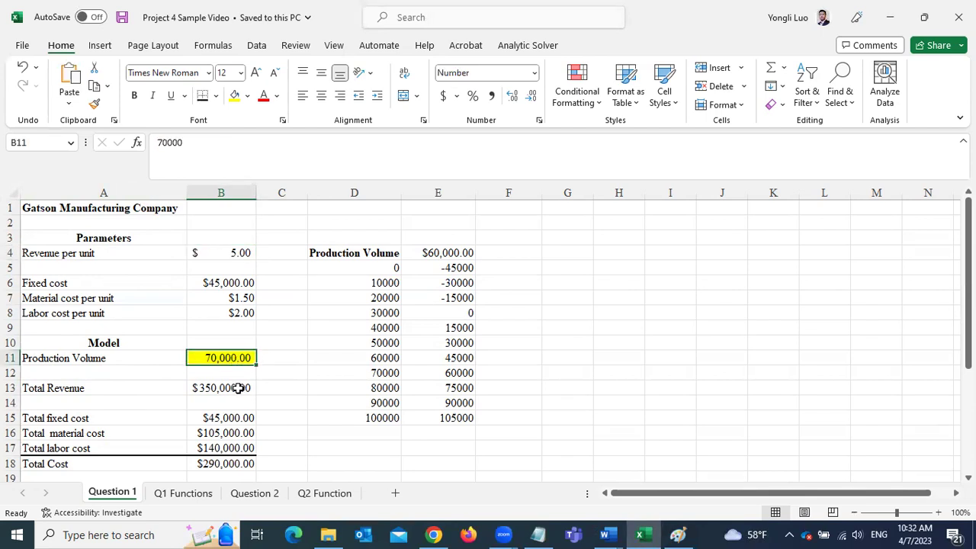
pyautogui.click(231, 391)
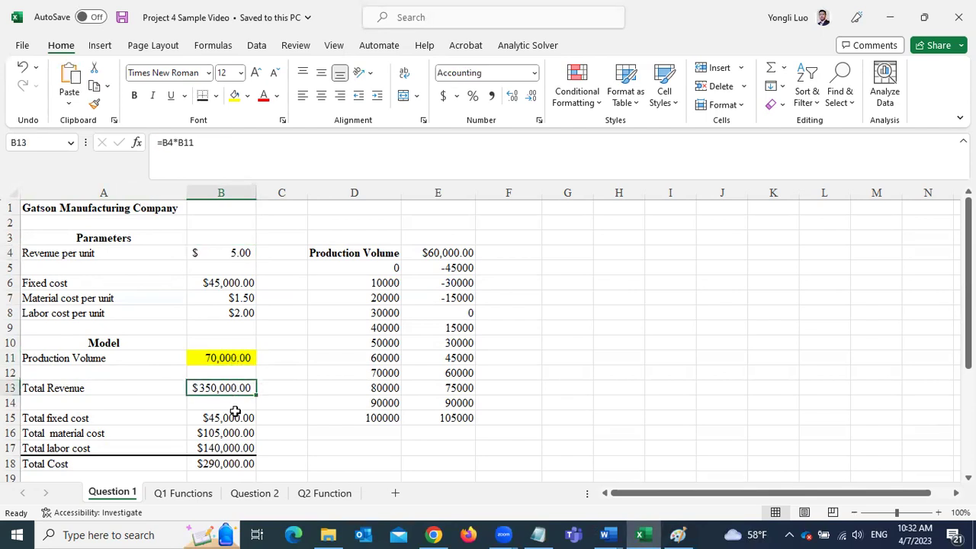
pyautogui.moveTo(197, 143); pyautogui.dragTo(160, 143)
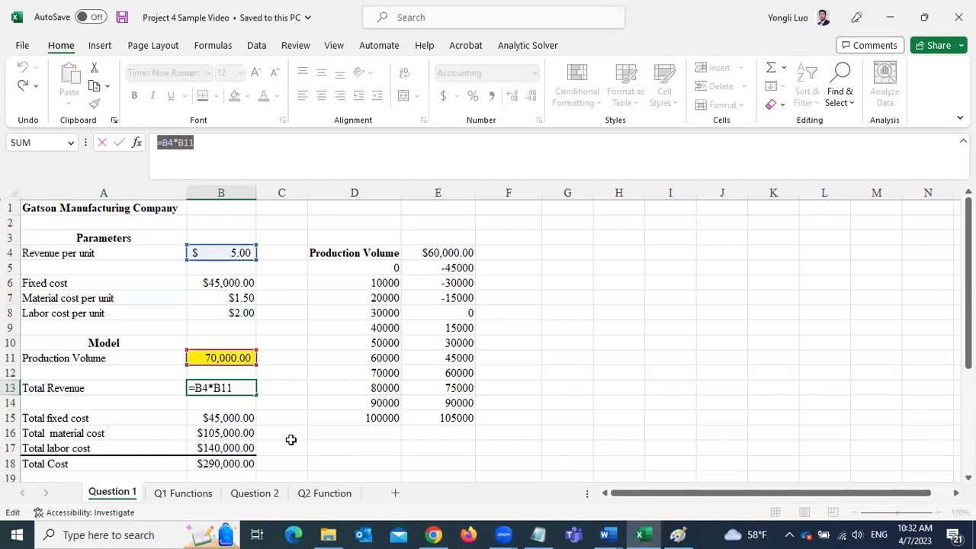
pyautogui.scroll(-1, 282, 408)
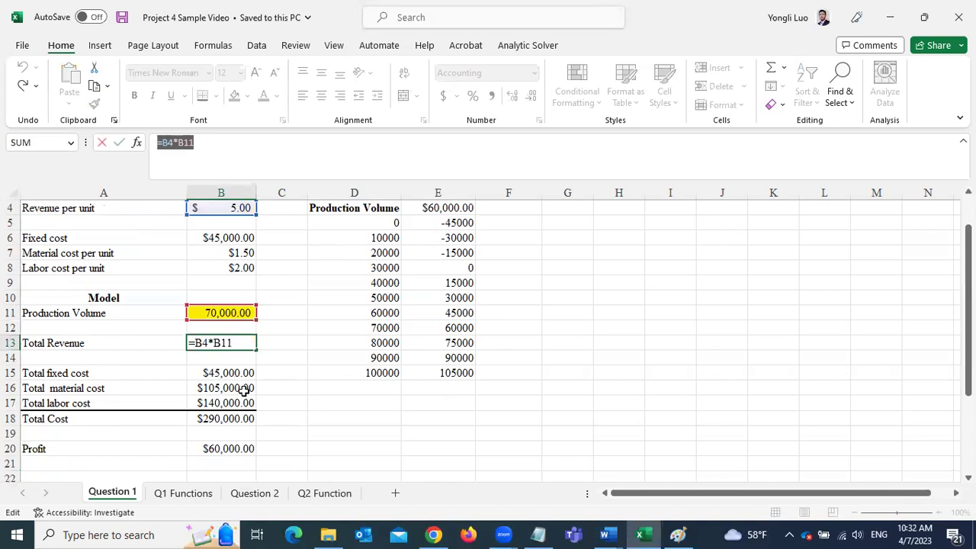
pyautogui.press('Return')
# Trace the Total fixed cost formula in B15 back to the Fixed cost parameter in B6
pyautogui.click(237, 373)
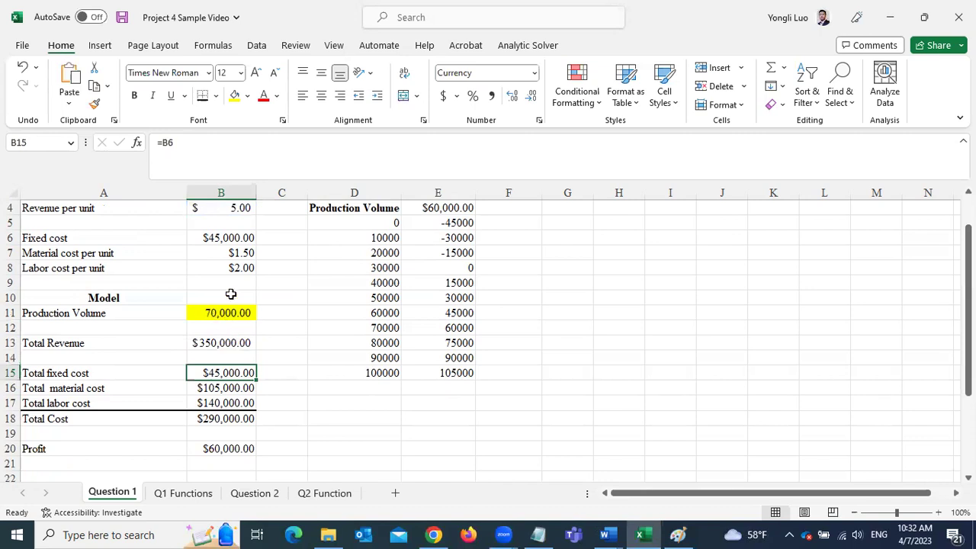
pyautogui.click(227, 238)
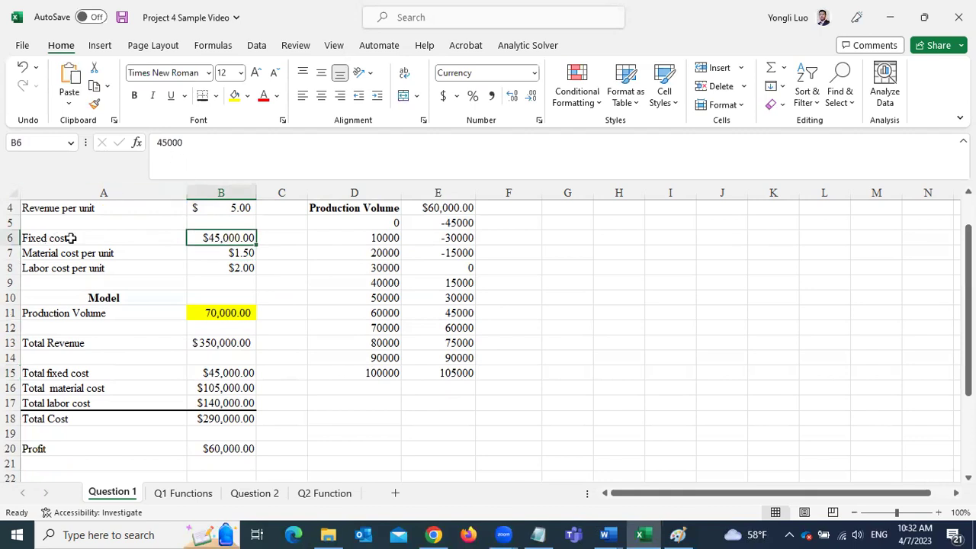
pyautogui.click(217, 374)
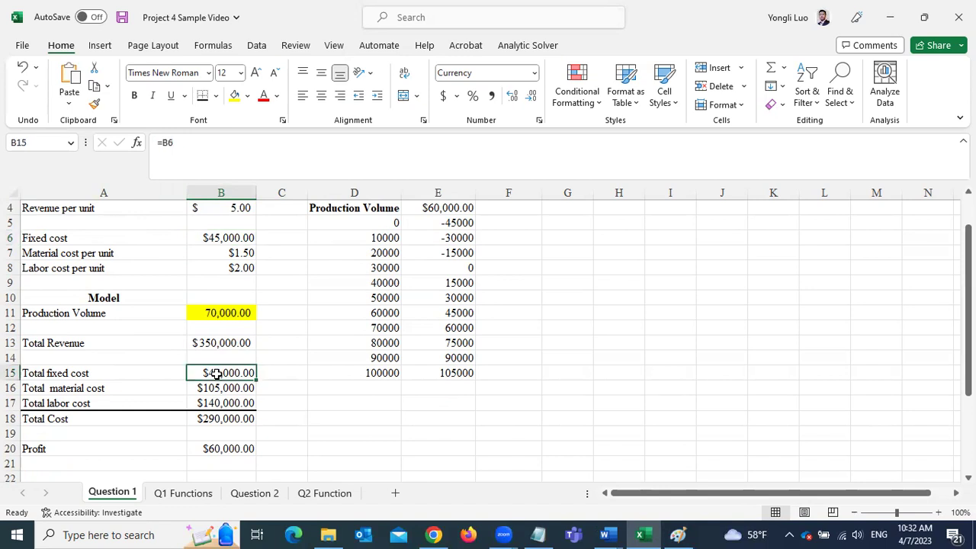
pyautogui.moveTo(175, 142); pyautogui.dragTo(155, 142)
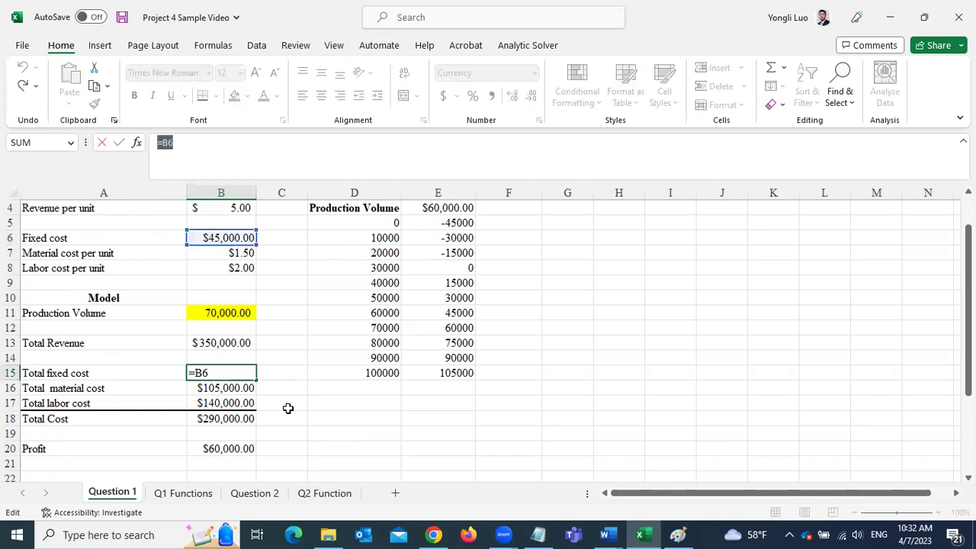
pyautogui.press('Return')
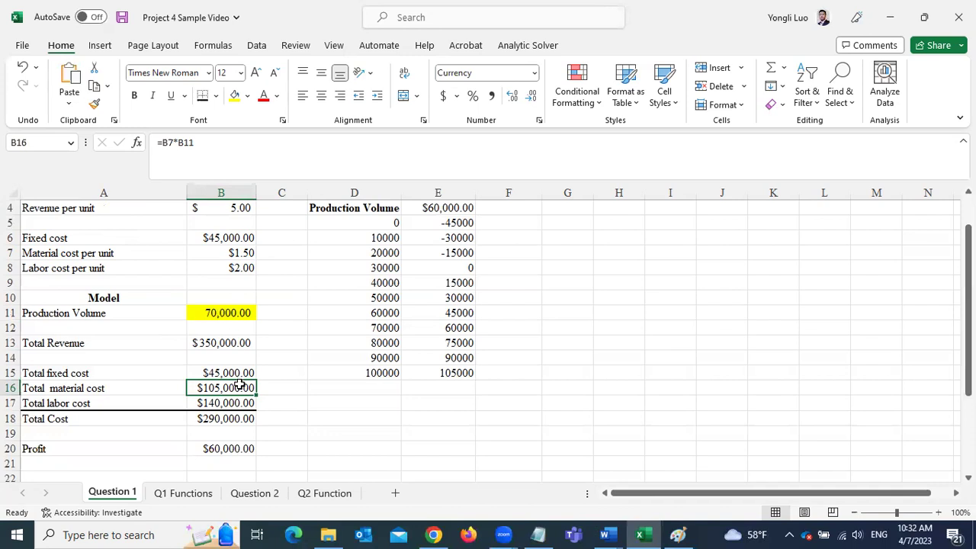
# Examine the Total material cost formula in B16 and the Total labor cost formula in B17, including the cells they reference
pyautogui.moveTo(199, 145); pyautogui.dragTo(151, 145)
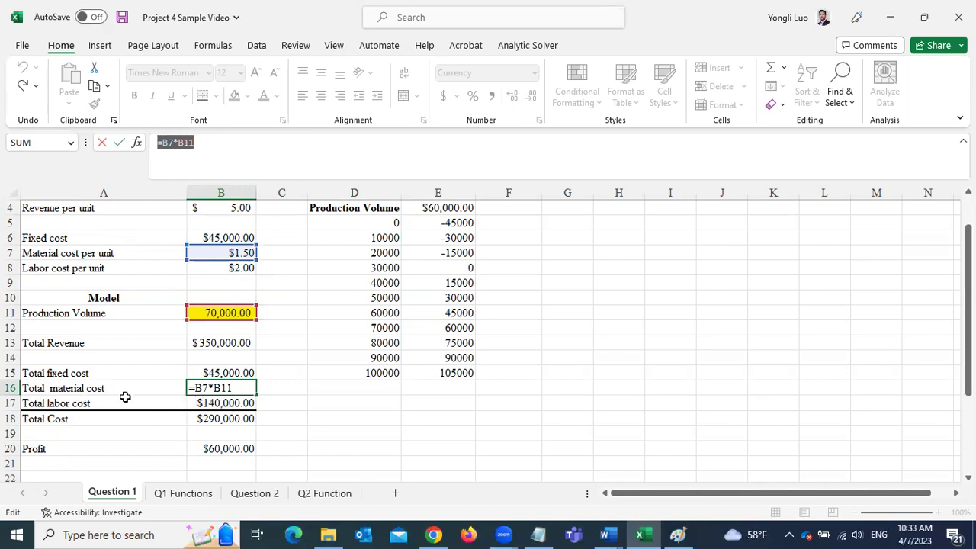
pyautogui.press('Return')
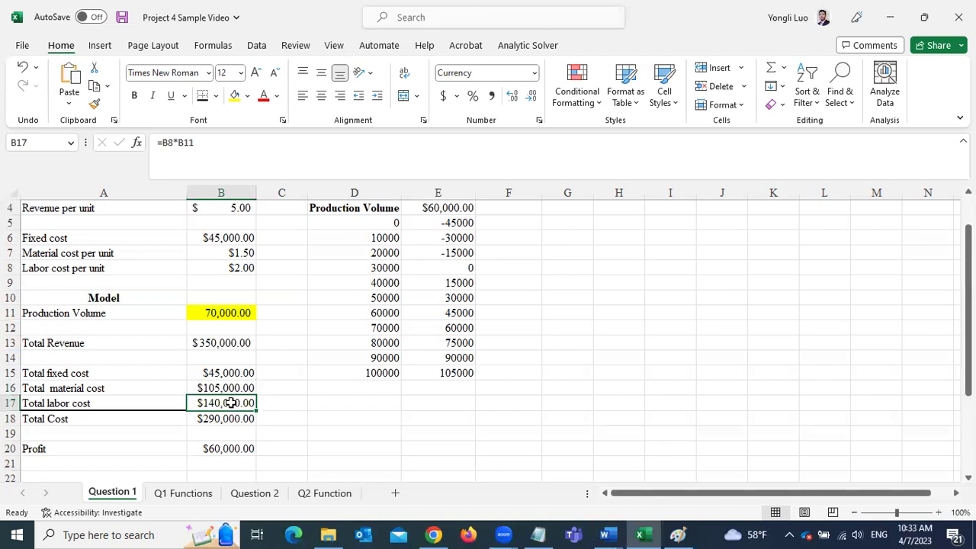
pyautogui.moveTo(203, 142); pyautogui.dragTo(155, 143)
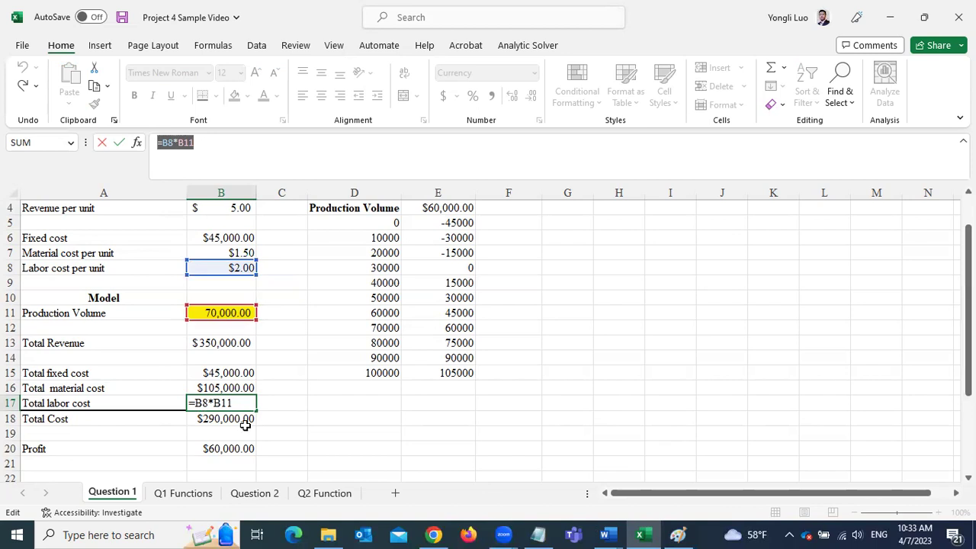
pyautogui.press('Return')
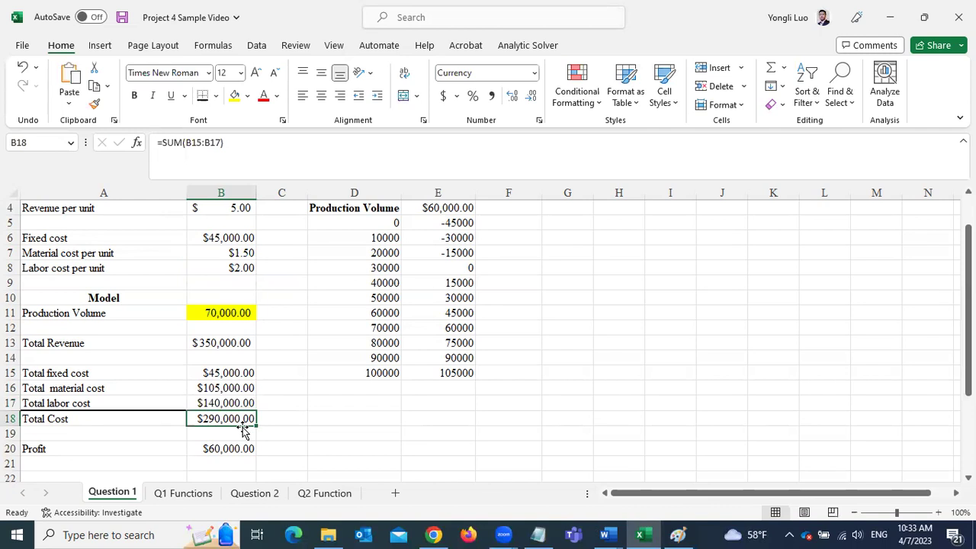
# Examine the Total Cost formula in B18 and the cost range it sums
pyautogui.click(72, 420)
pyautogui.click(226, 419)
pyautogui.moveTo(228, 144); pyautogui.dragTo(156, 143)
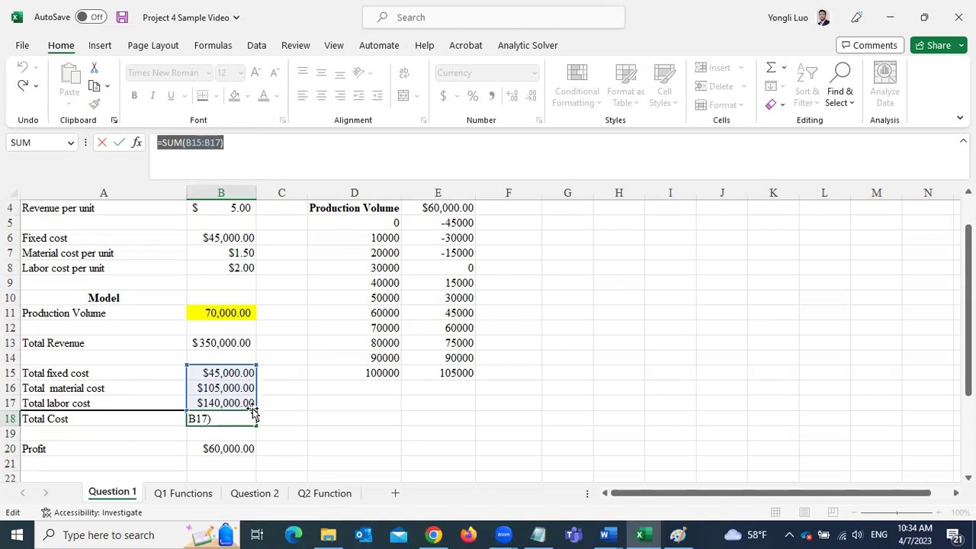
pyautogui.press('Return')
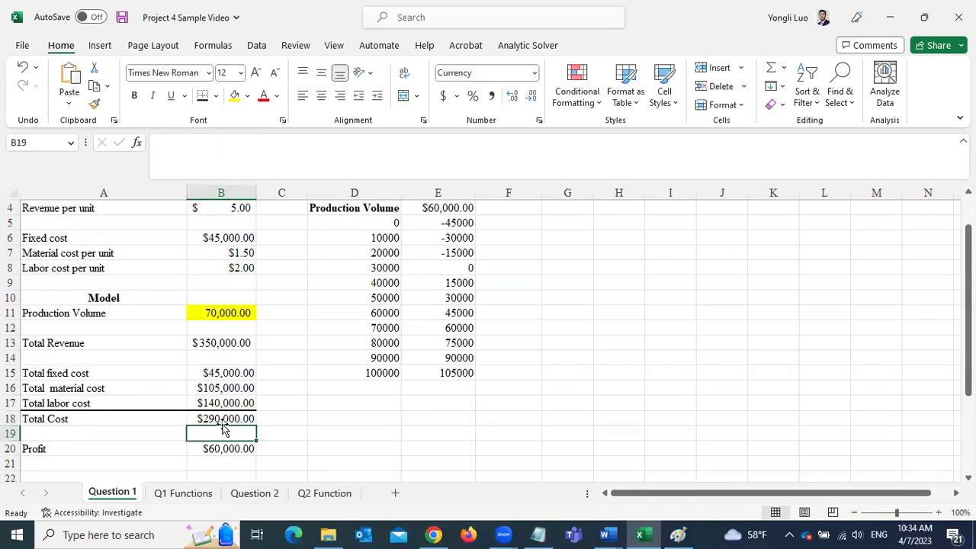
pyautogui.click(221, 419)
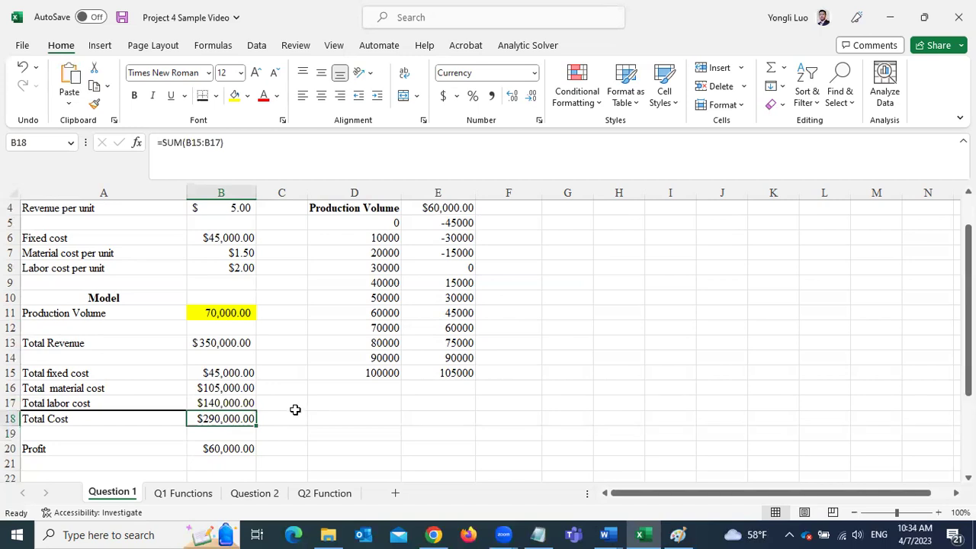
# Trace the Profit formula in B20 back to Total Revenue in B13 and Total Cost in B18
pyautogui.click(221, 449)
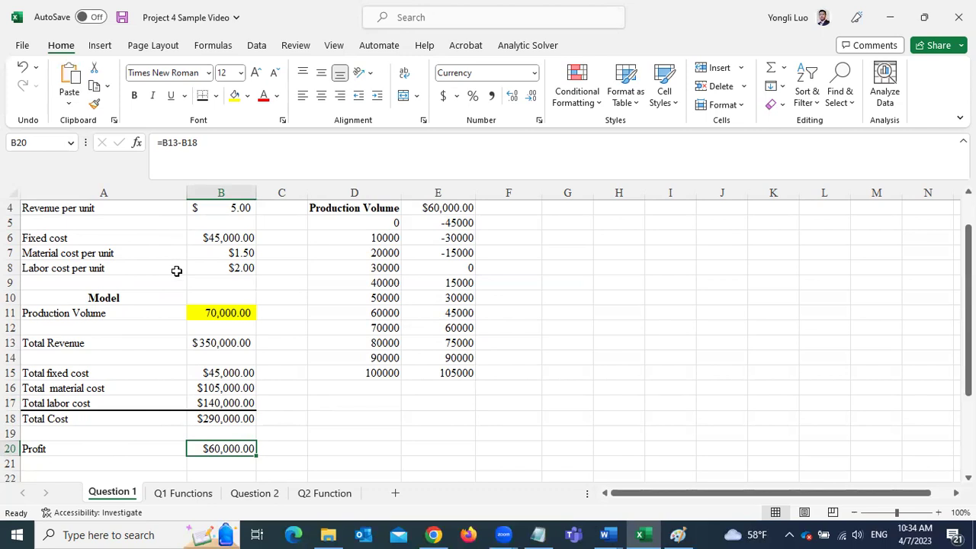
pyautogui.click(209, 343)
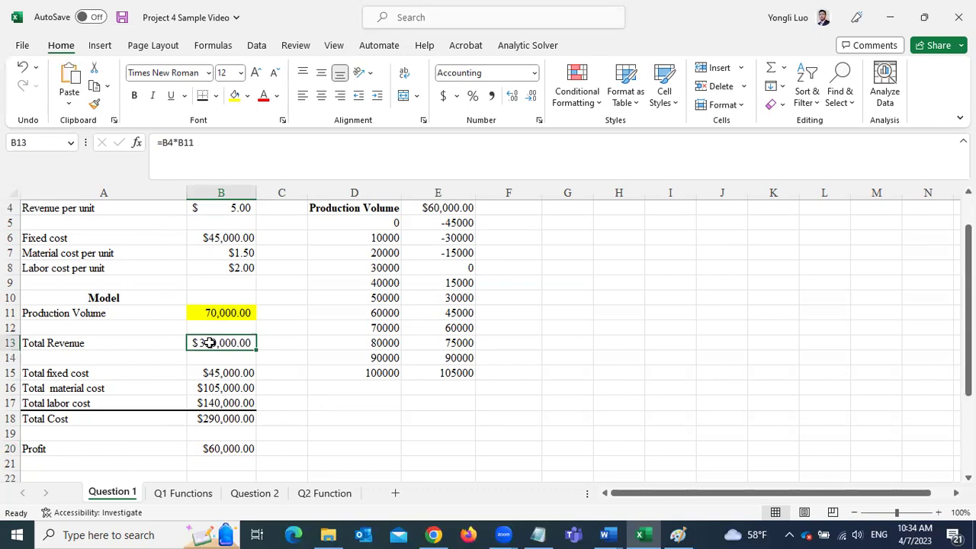
pyautogui.click(229, 418)
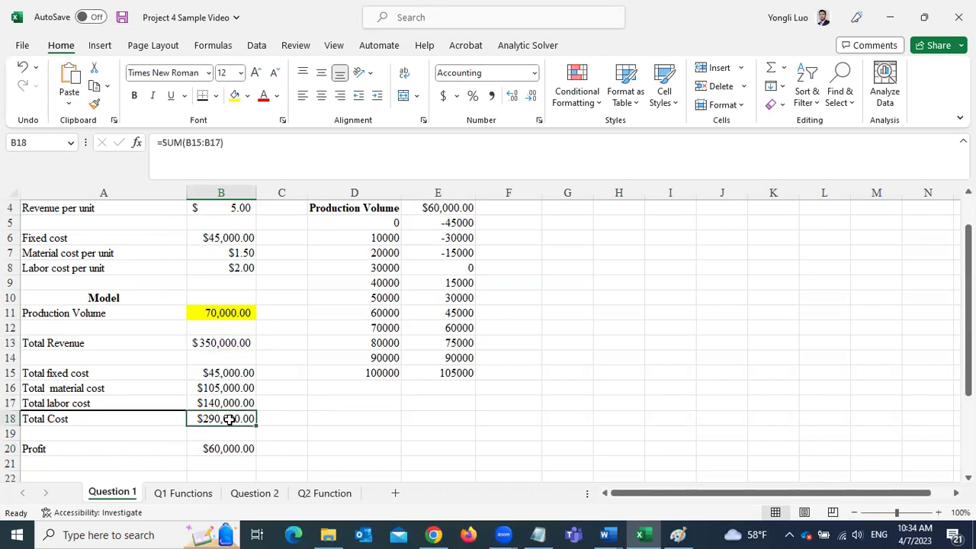
pyautogui.click(230, 448)
pyautogui.moveTo(207, 142); pyautogui.dragTo(156, 141)
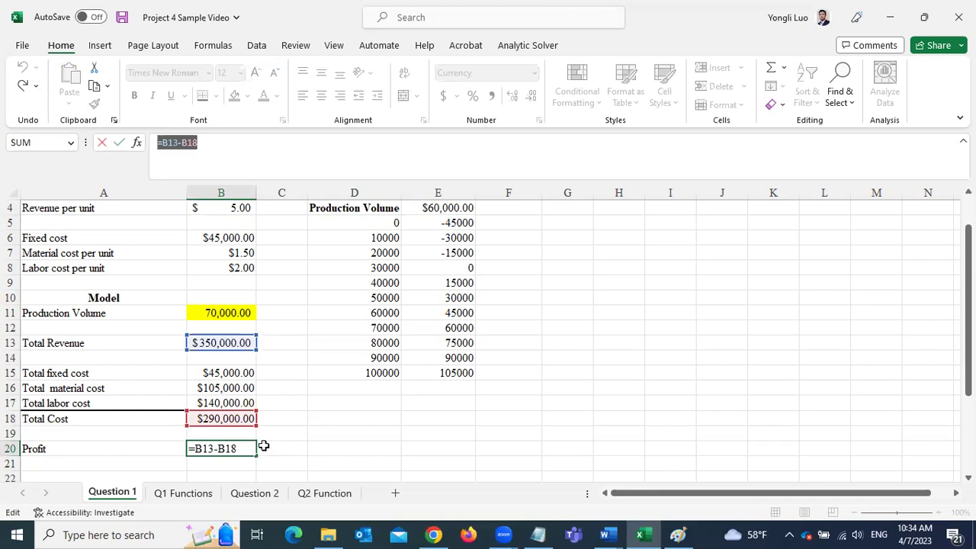
pyautogui.press('Return')
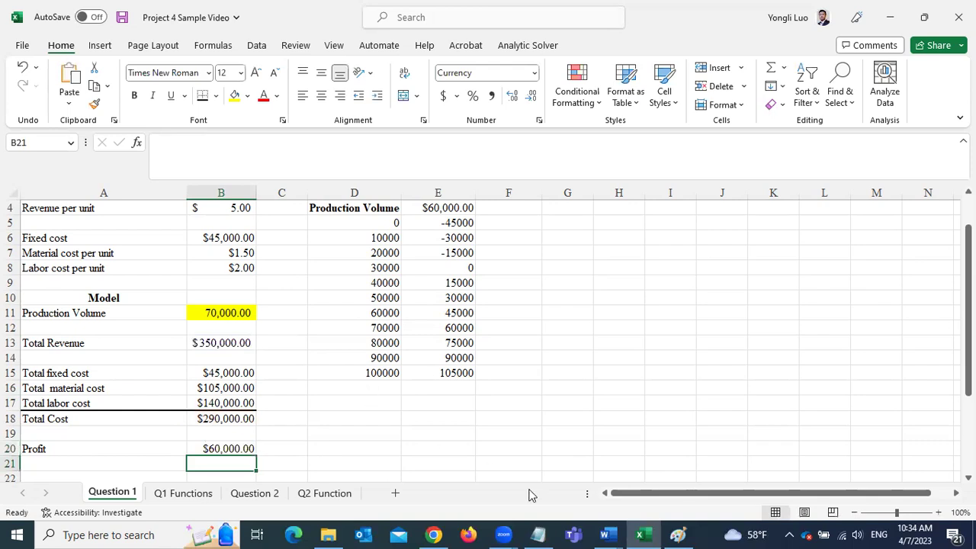
# Switch to the Project 4 document in Word and highlight the Question 1 sentence defining when breakeven occurs
pyautogui.click(605, 534)
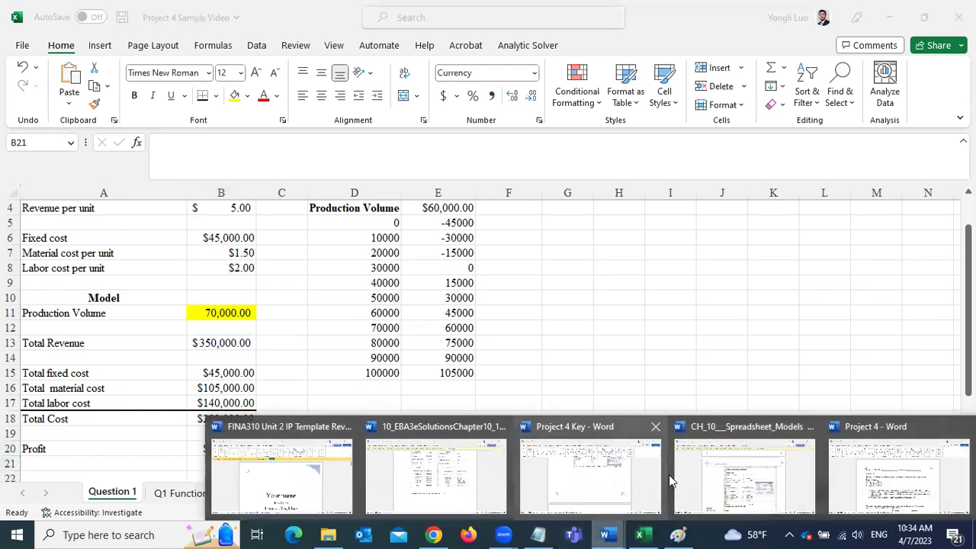
pyautogui.click(846, 429)
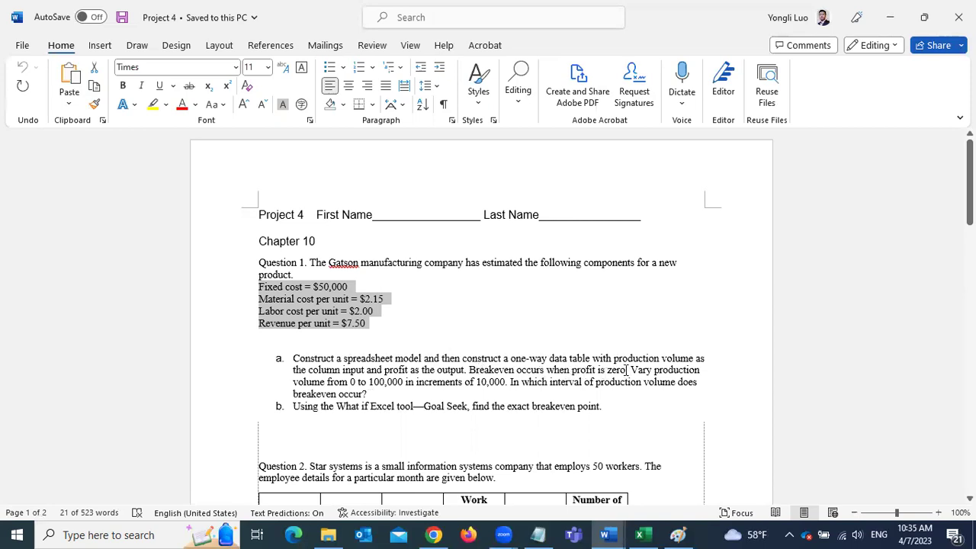
pyautogui.moveTo(469, 370); pyautogui.dragTo(628, 371)
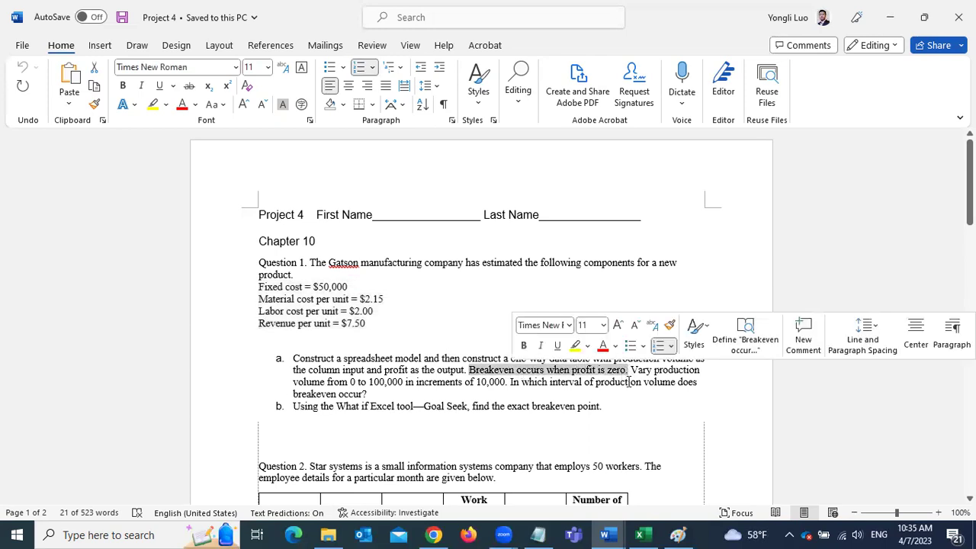
# Return to the Excel workbook and examine the Production Volume heading in D4 and the starting volume in D5
pyautogui.click(641, 535)
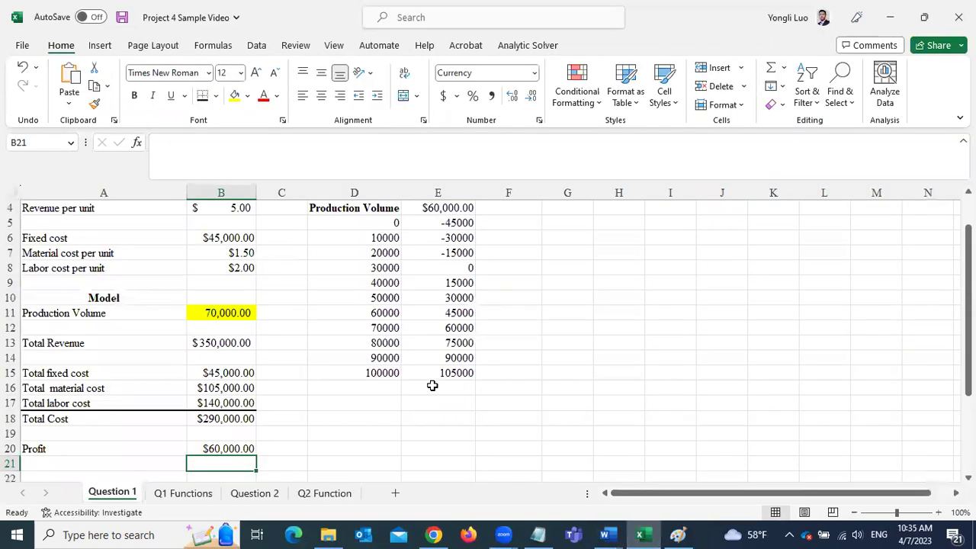
pyautogui.click(340, 208)
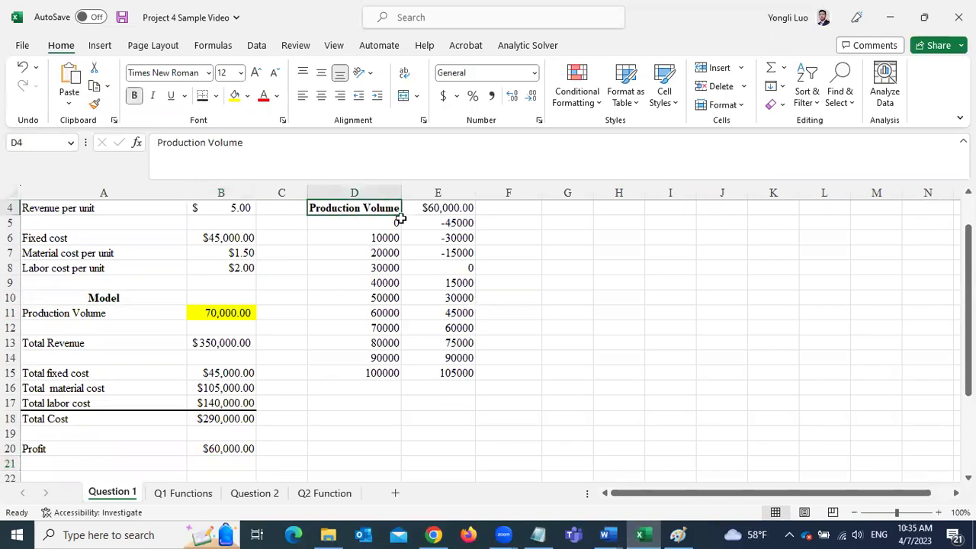
pyautogui.click(375, 223)
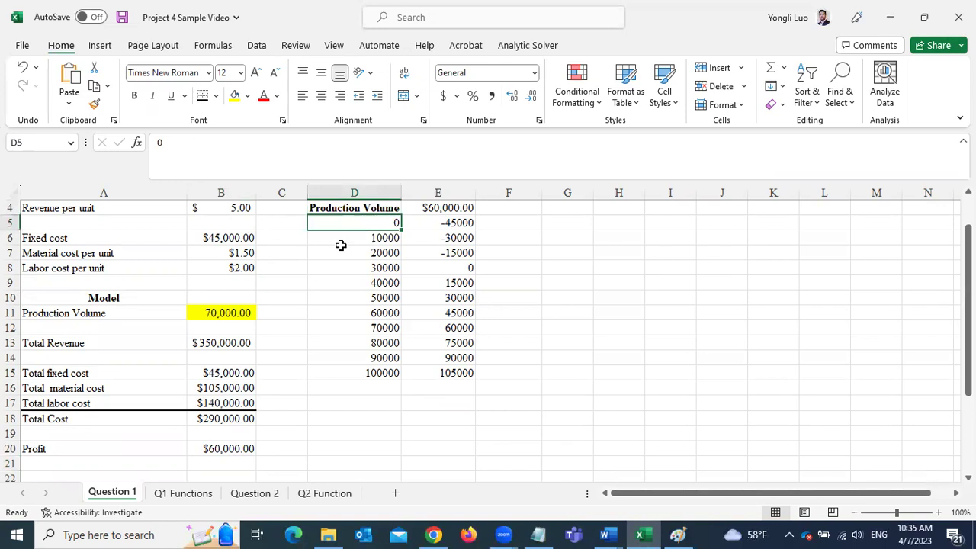
# Review the =D5+10000 formula in D6 and fill it down through D15
pyautogui.click(341, 240)
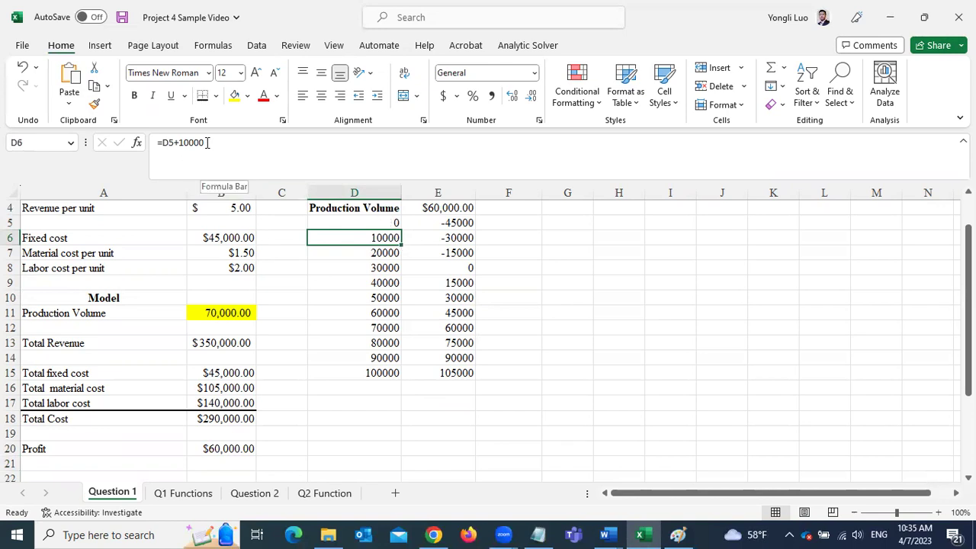
pyautogui.moveTo(207, 143); pyautogui.dragTo(159, 141)
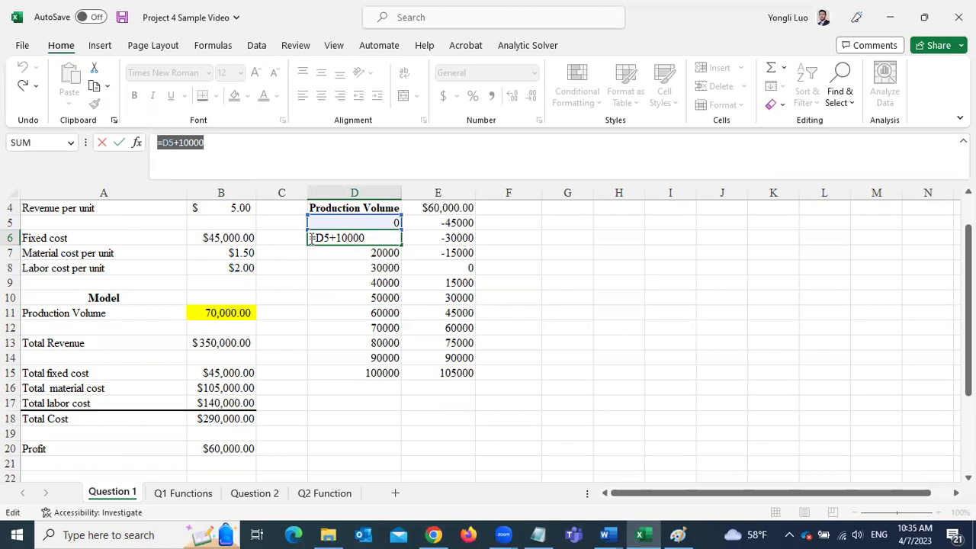
pyautogui.click(371, 238)
pyautogui.press('Return')
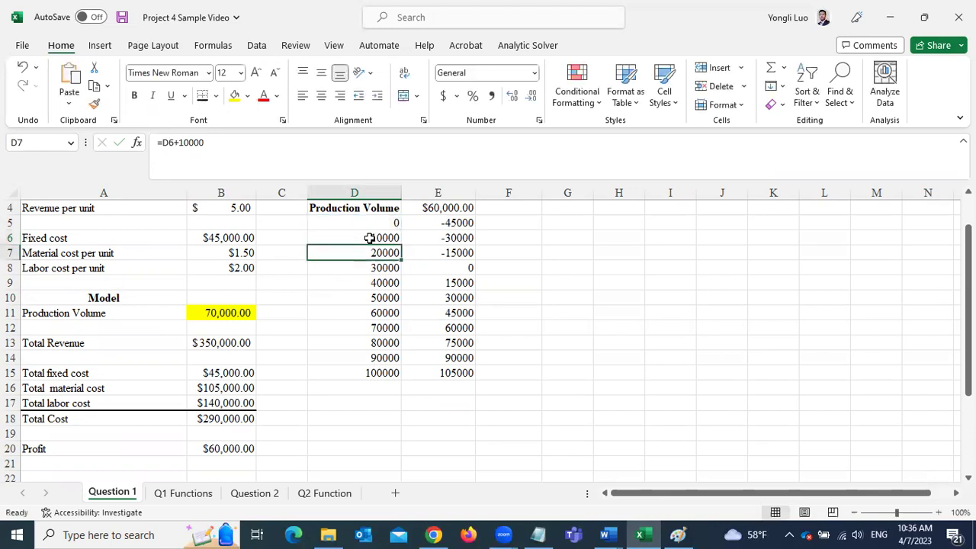
pyautogui.click(370, 238)
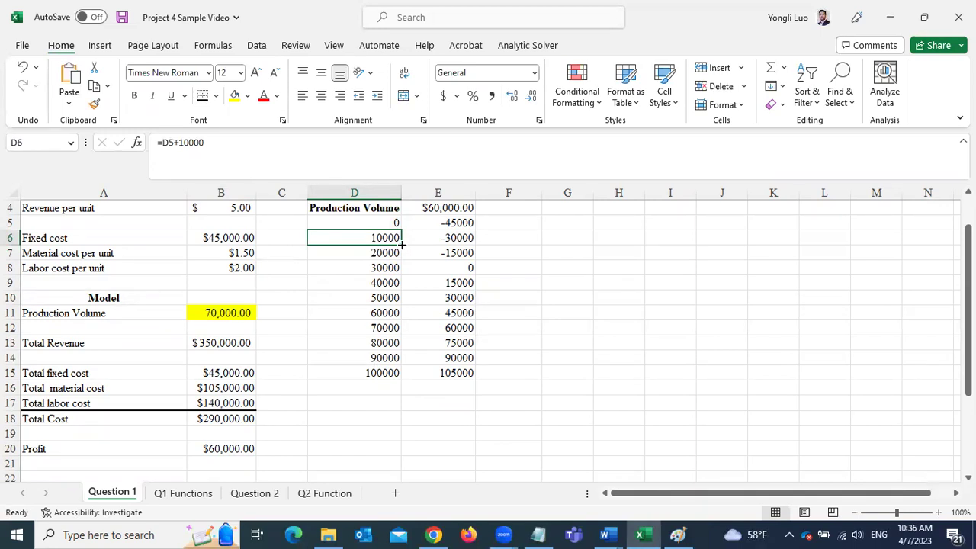
pyautogui.moveTo(402, 244)
pyautogui.mouseDown()
pyautogui.moveTo(394, 337)
pyautogui.moveTo(402, 377)
pyautogui.mouseUp()
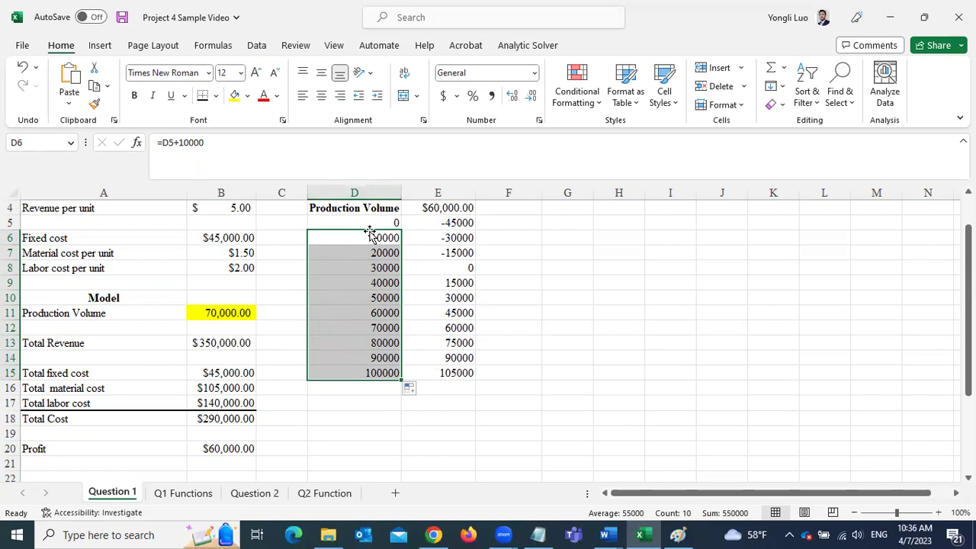
# Shade cell E4 light green and link it to the model's profit with =B20
pyautogui.click(424, 206)
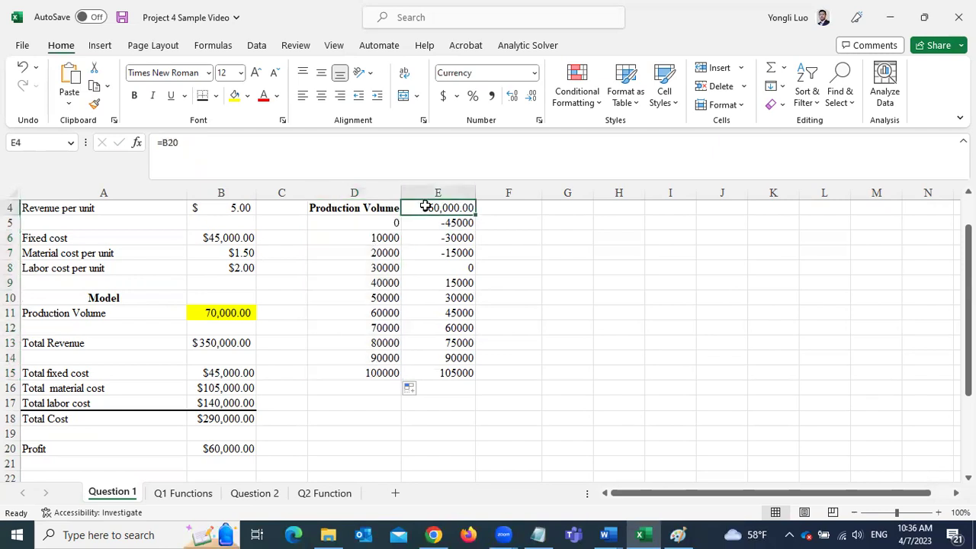
pyautogui.click(247, 96)
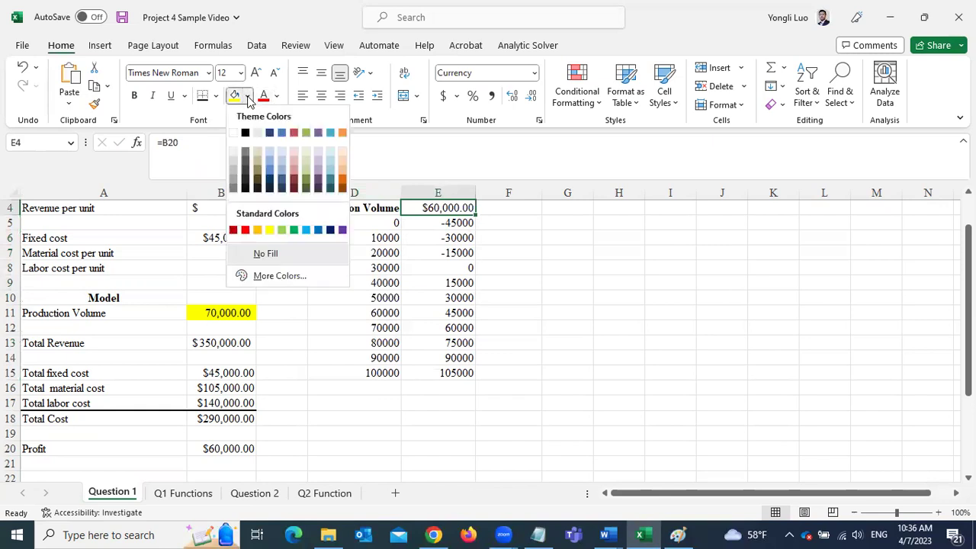
pyautogui.click(282, 230)
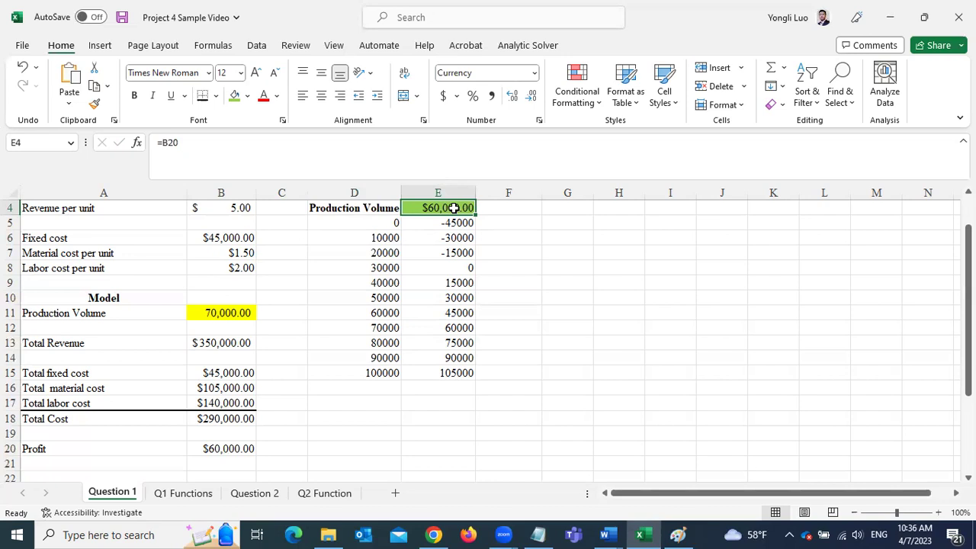
pyautogui.write('=')
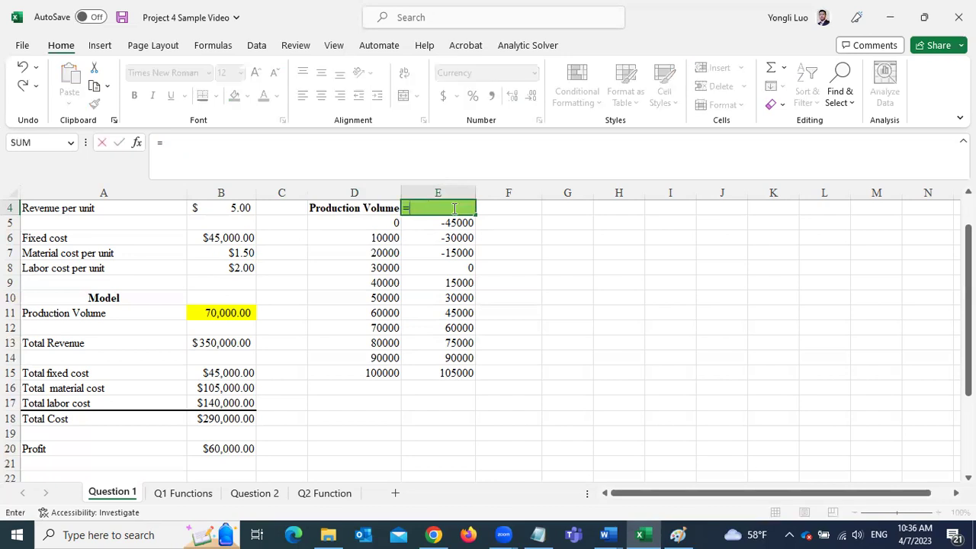
pyautogui.click(217, 450)
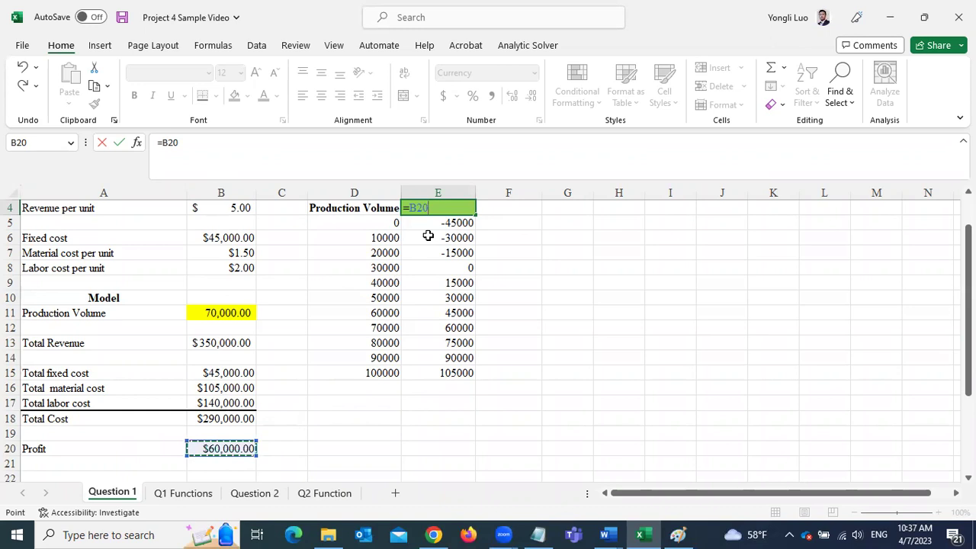
pyautogui.press('Return')
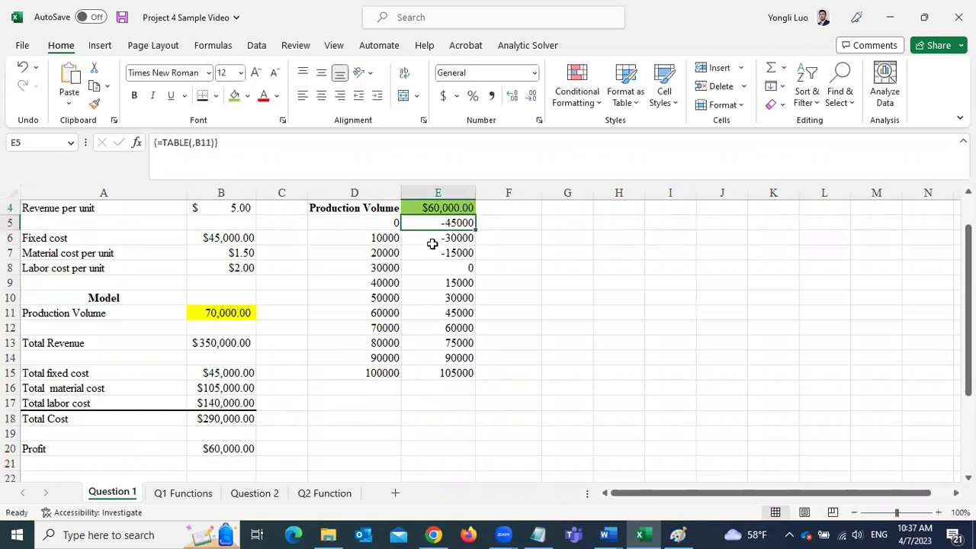
# Clear the existing data table results from E5:E15
pyautogui.moveTo(443, 223); pyautogui.dragTo(455, 371)
pyautogui.press('Delete')
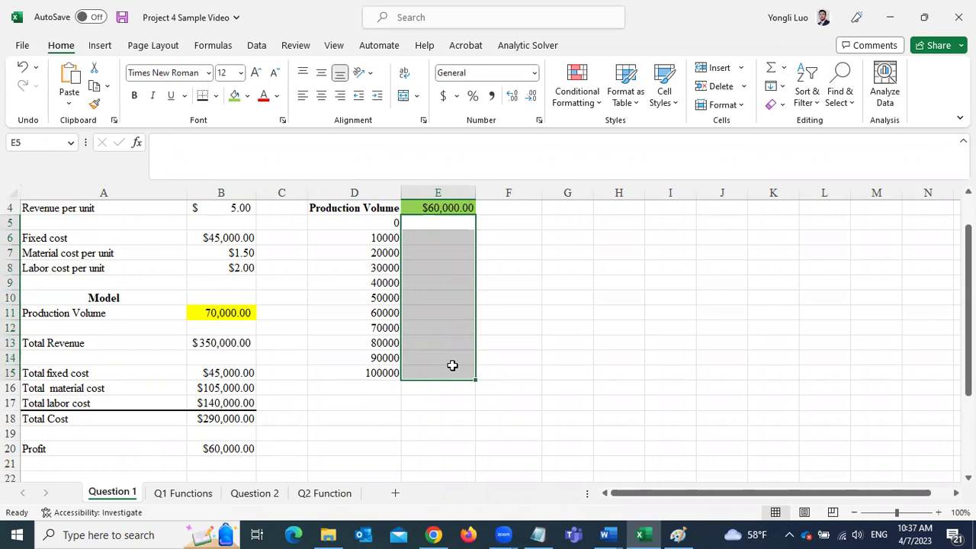
# Shade the model's profit cell B20 the same light green as E4 and check that E4's formula refers to it
pyautogui.click(533, 334)
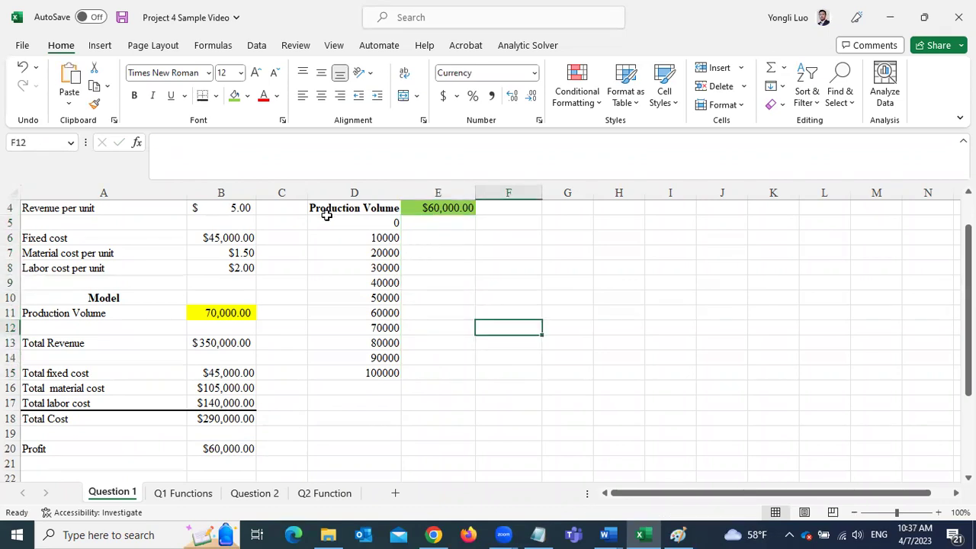
pyautogui.click(436, 209)
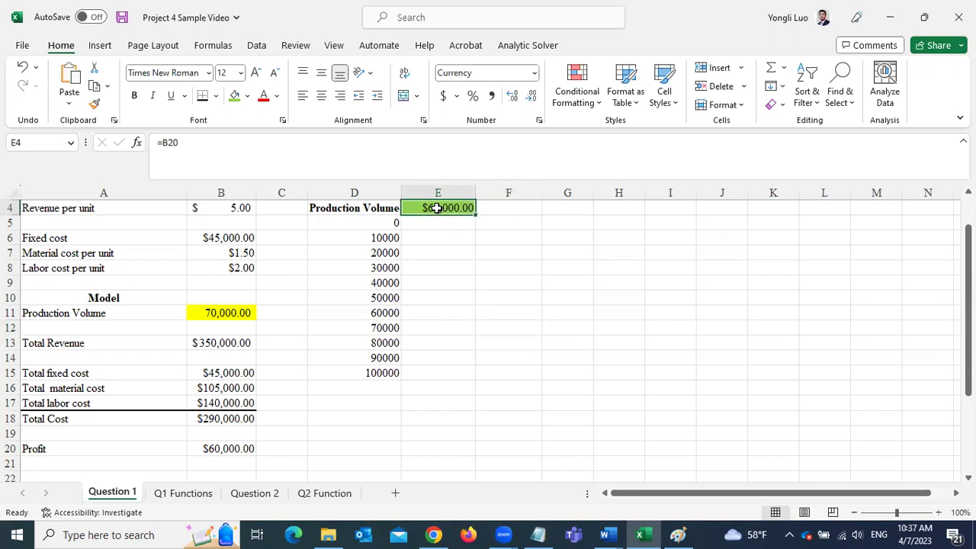
pyautogui.click(205, 450)
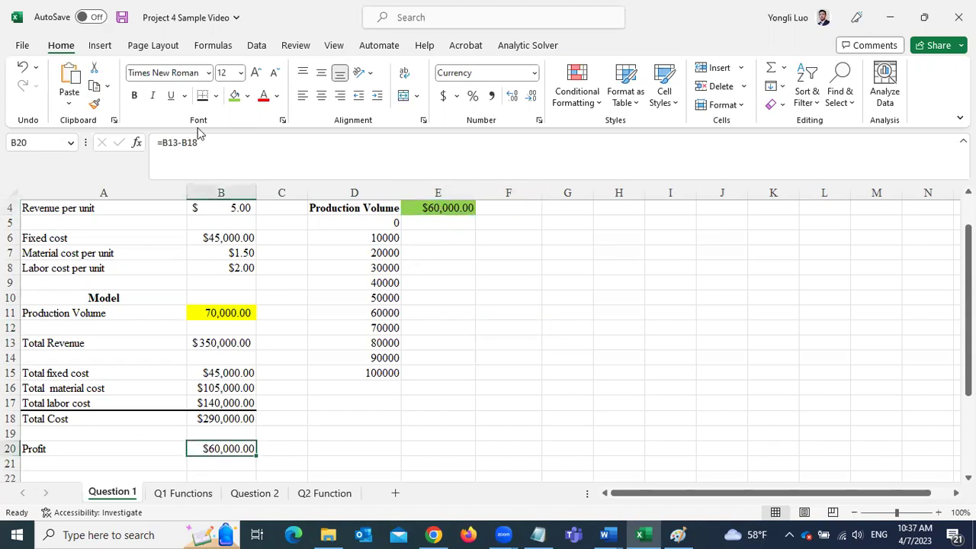
pyautogui.click(234, 96)
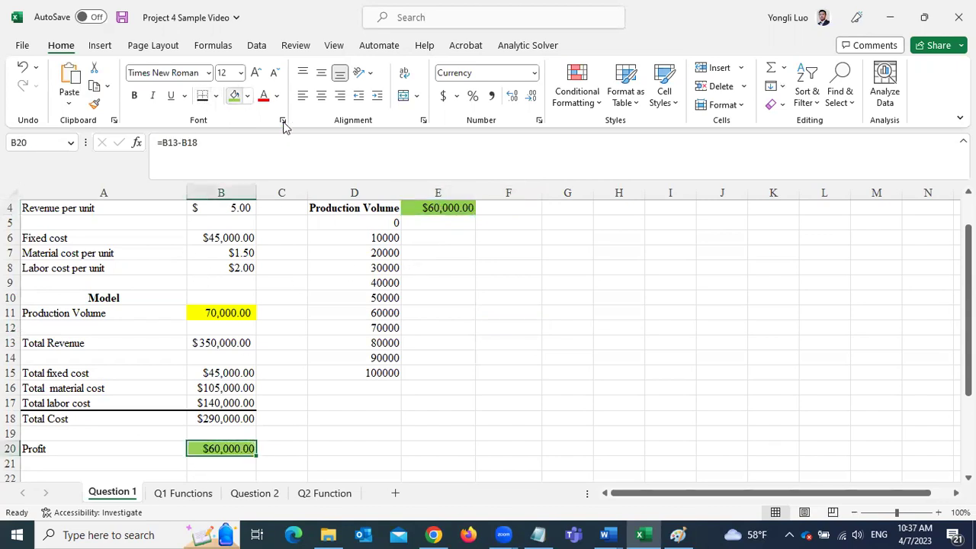
pyautogui.click(436, 209)
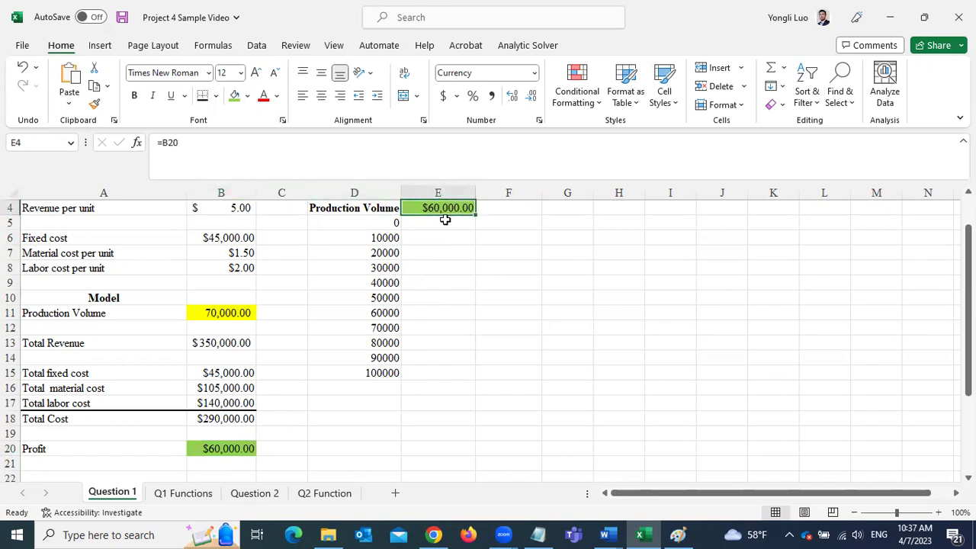
pyautogui.scroll(1, 444, 220)
pyautogui.scroll(-2, 442, 244)
pyautogui.scroll(2, 441, 242)
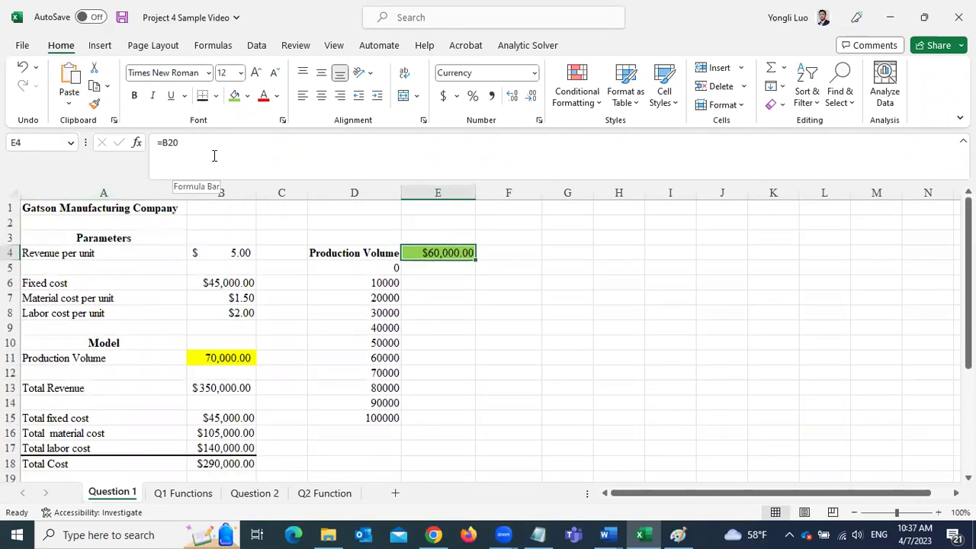
pyautogui.scroll(-1, 419, 285)
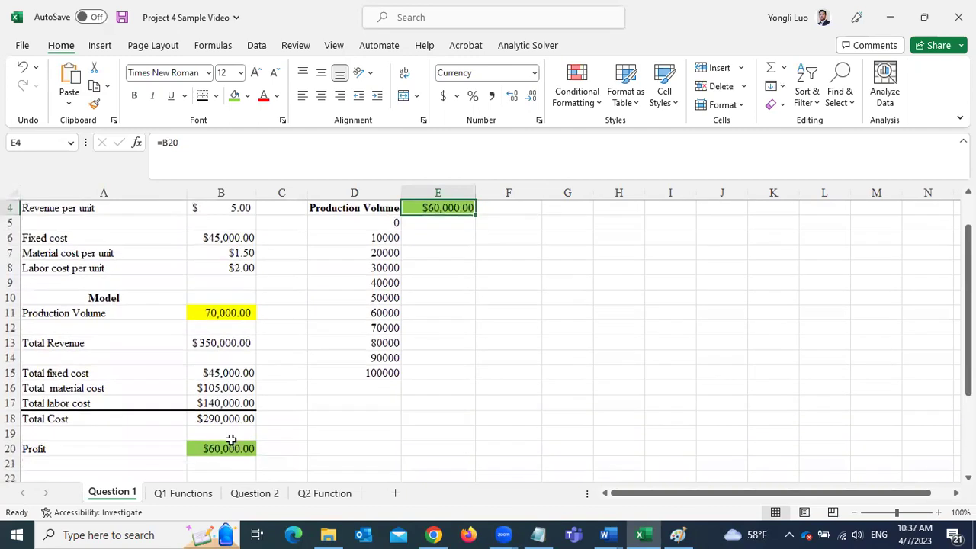
pyautogui.scroll(1, 453, 312)
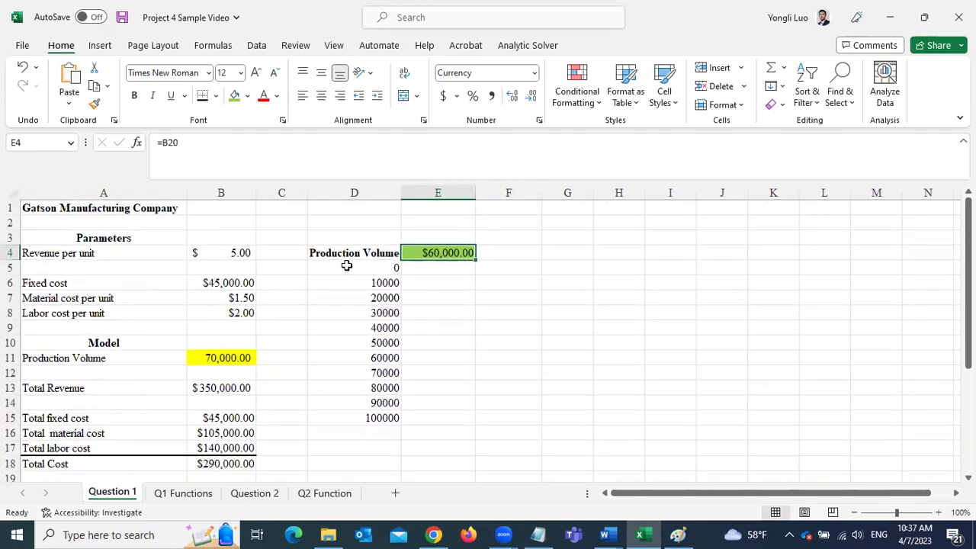
# Create a one-way What-If data table over D4:E15 using production volume cell B11 as the column input cell
pyautogui.moveTo(333, 252); pyautogui.dragTo(457, 415)
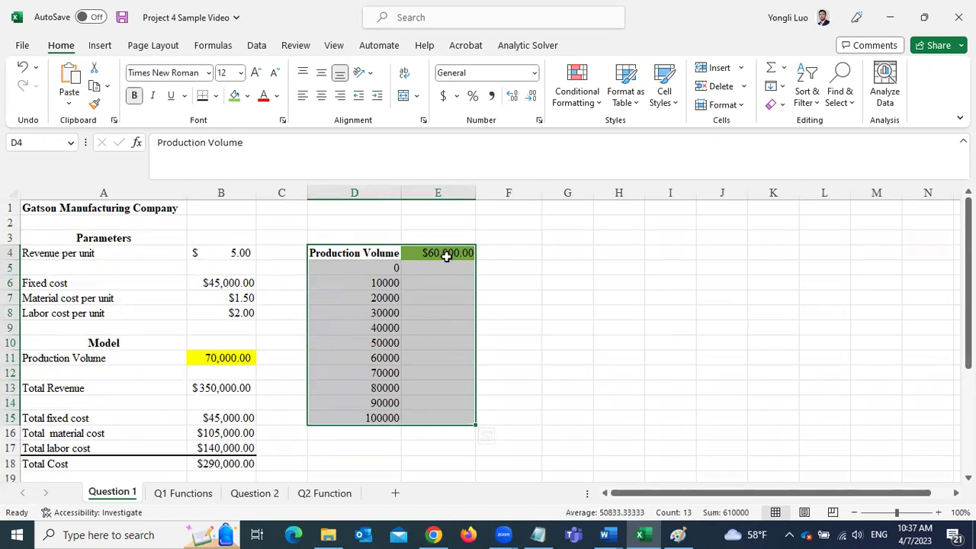
pyautogui.click(257, 47)
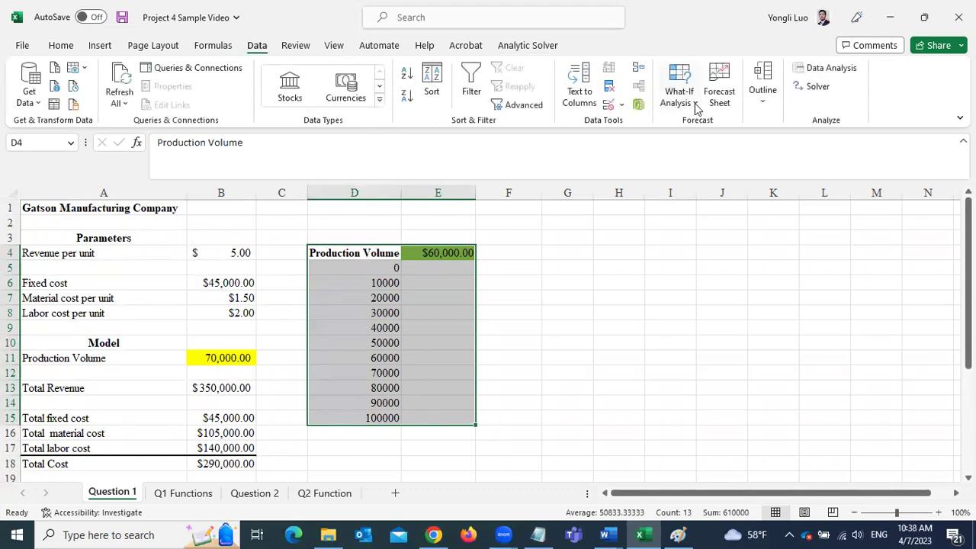
pyautogui.click(685, 102)
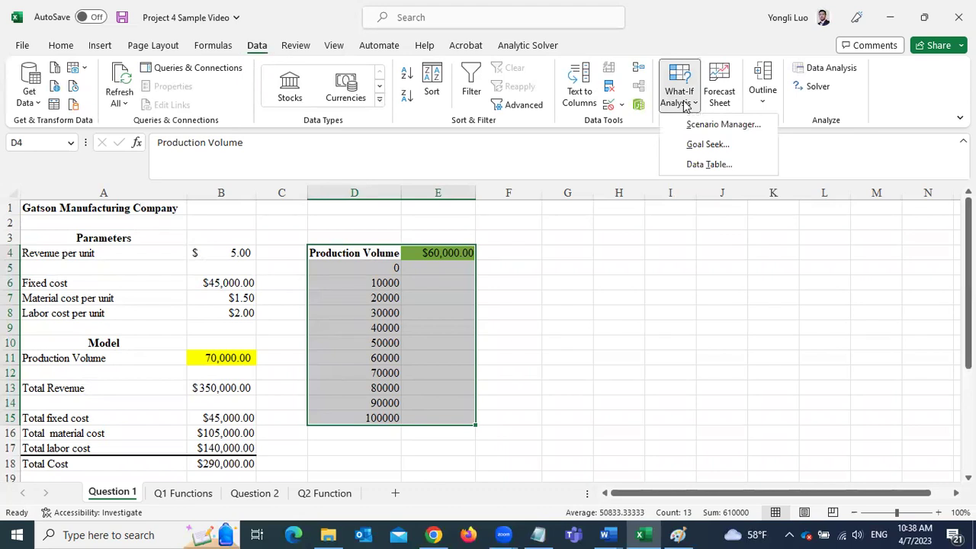
pyautogui.click(704, 167)
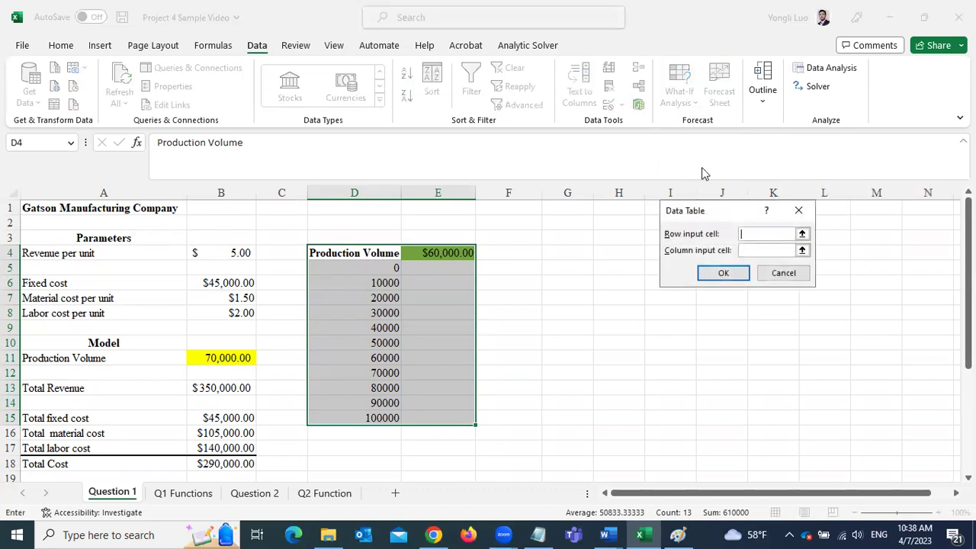
pyautogui.moveTo(719, 213); pyautogui.dragTo(568, 231)
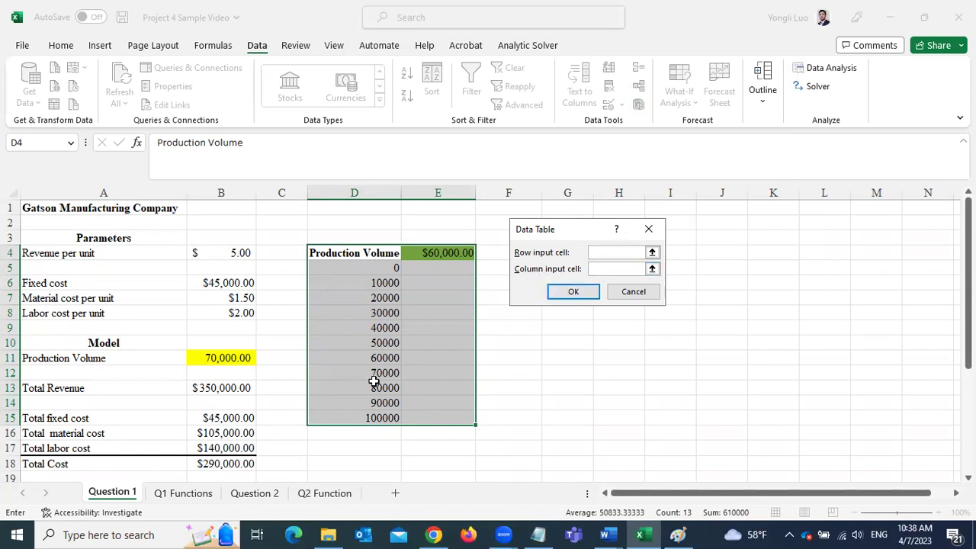
pyautogui.click(218, 360)
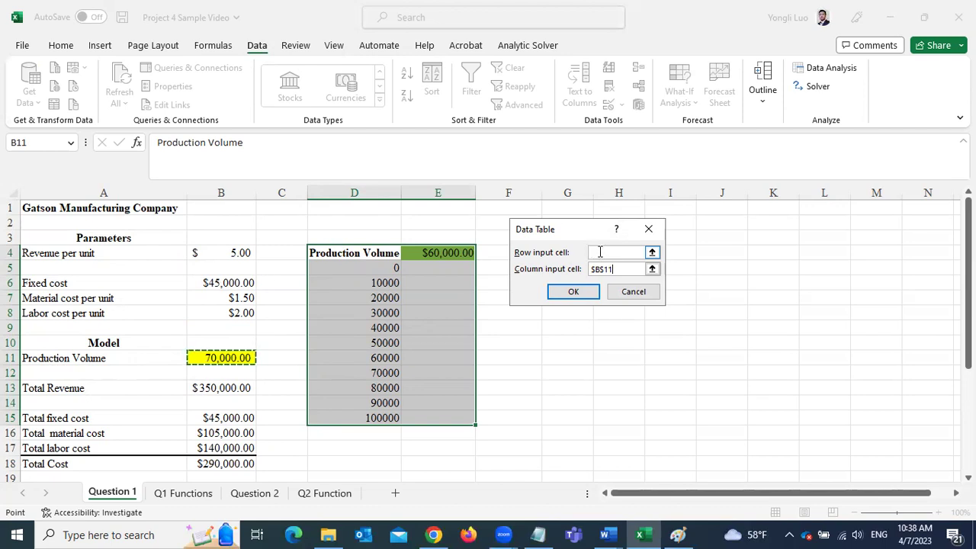
pyautogui.click(570, 292)
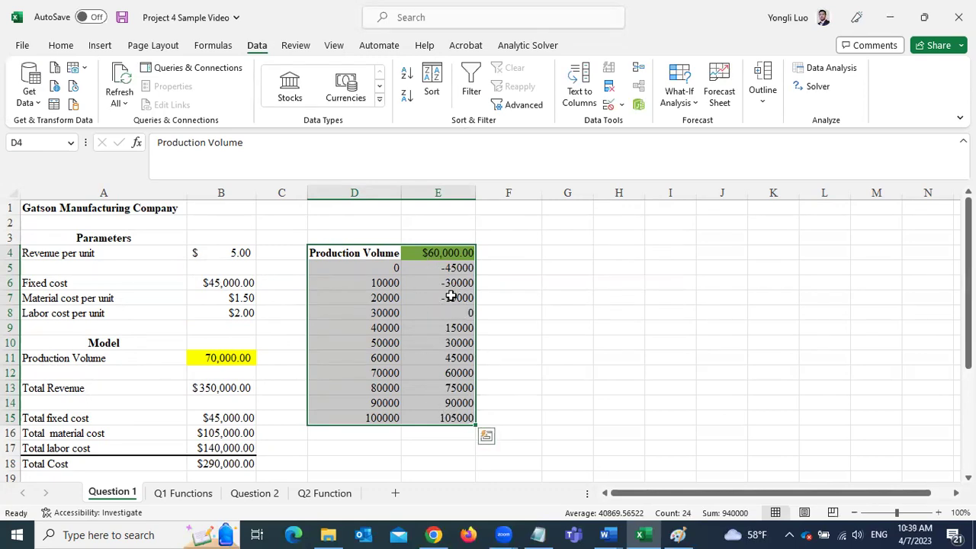
# Label the table by entering "Data Table" in D3, above the Production Volume heading
pyautogui.click(340, 234)
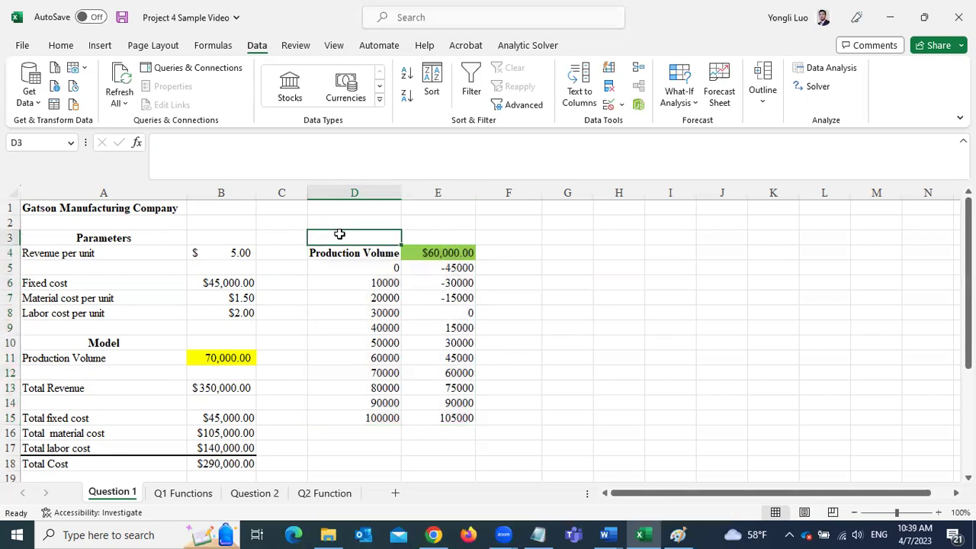
pyautogui.write('D')
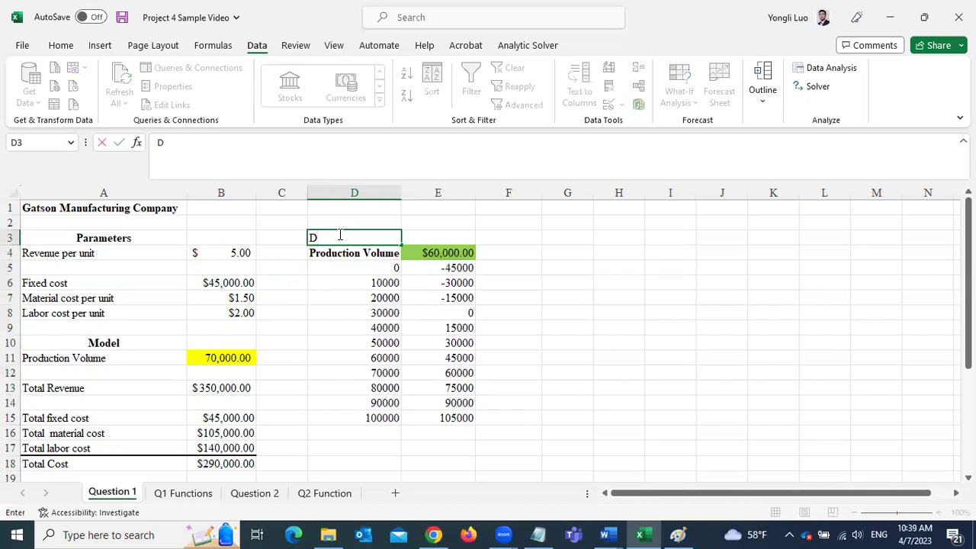
pyautogui.write('ata Table')
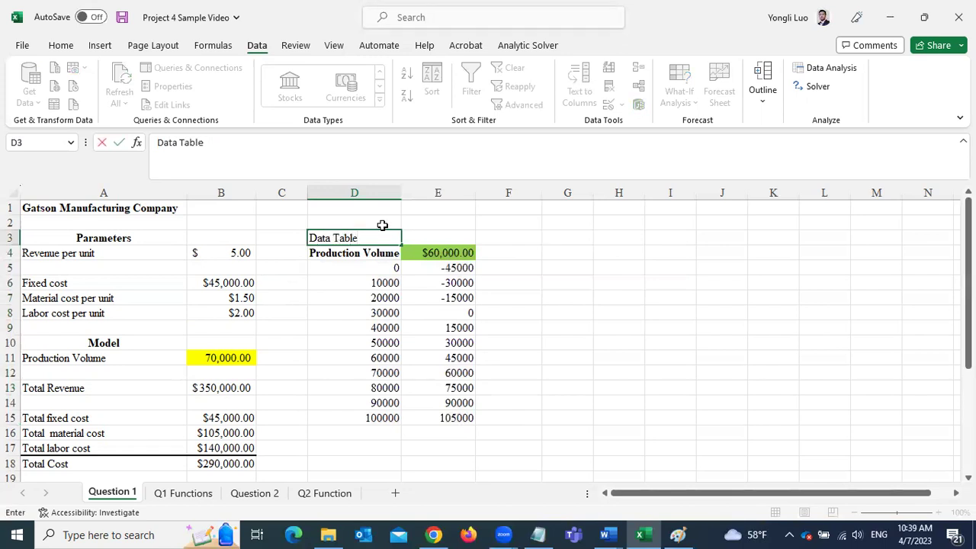
pyautogui.click(568, 255)
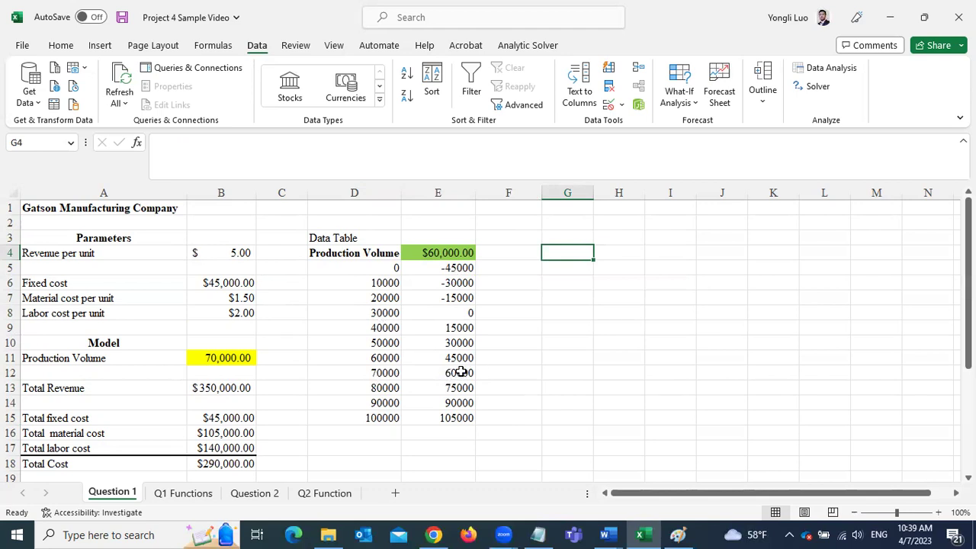
# Enter the heading "Profit" in E3 above the table's results and make it bold
pyautogui.click(451, 237)
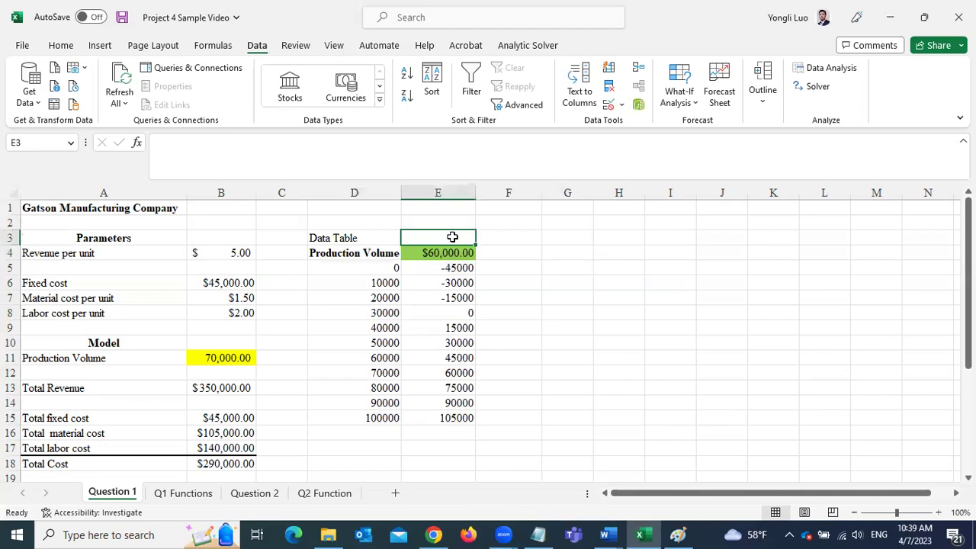
pyautogui.write('Pro')
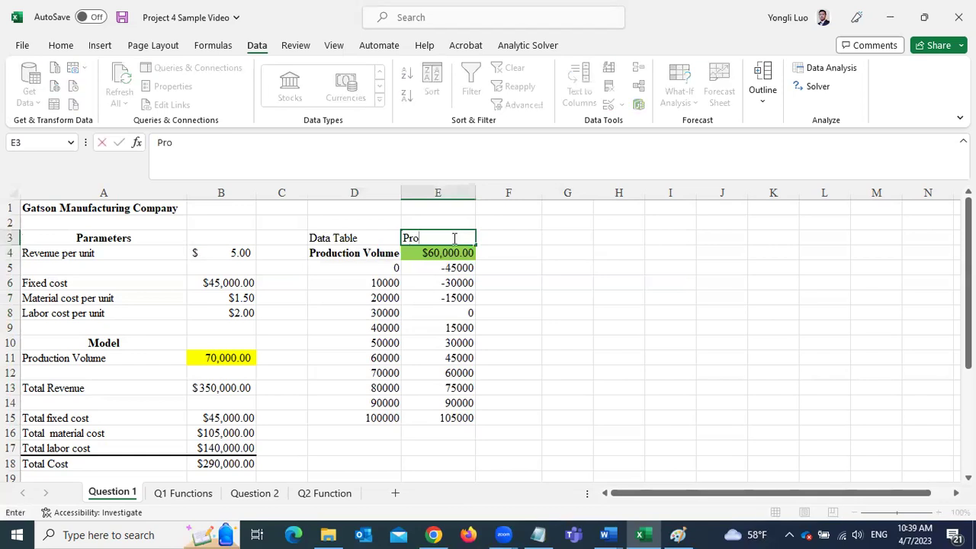
pyautogui.click(528, 249)
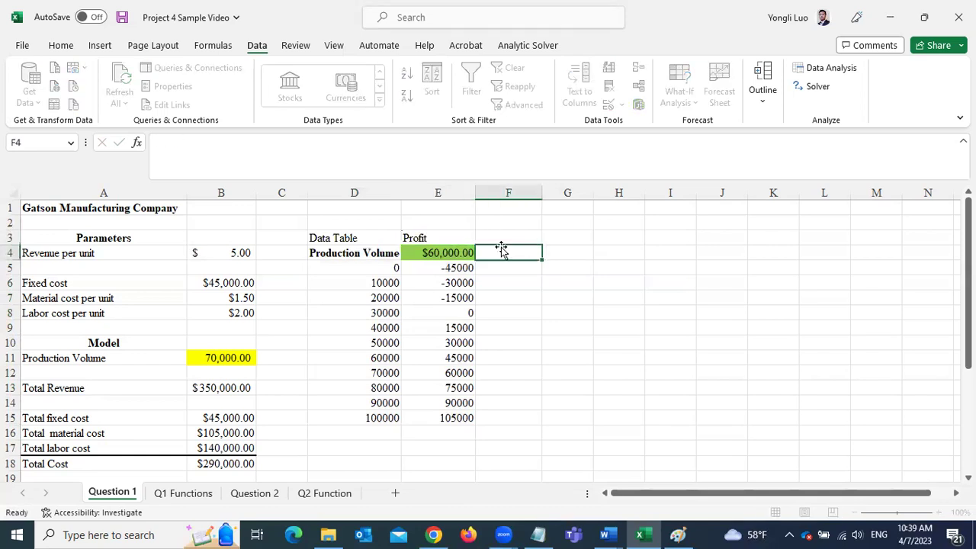
pyautogui.click(431, 238)
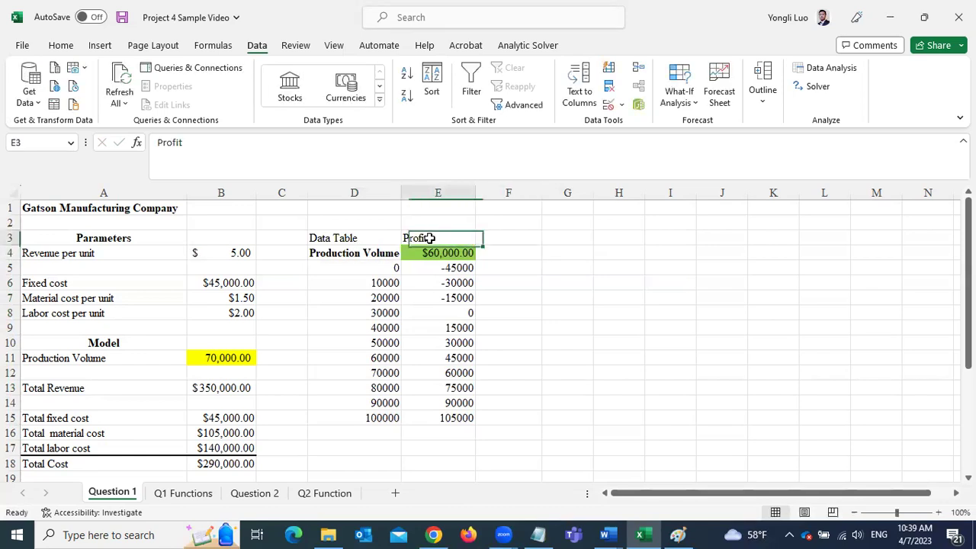
pyautogui.click(61, 45)
pyautogui.click(134, 98)
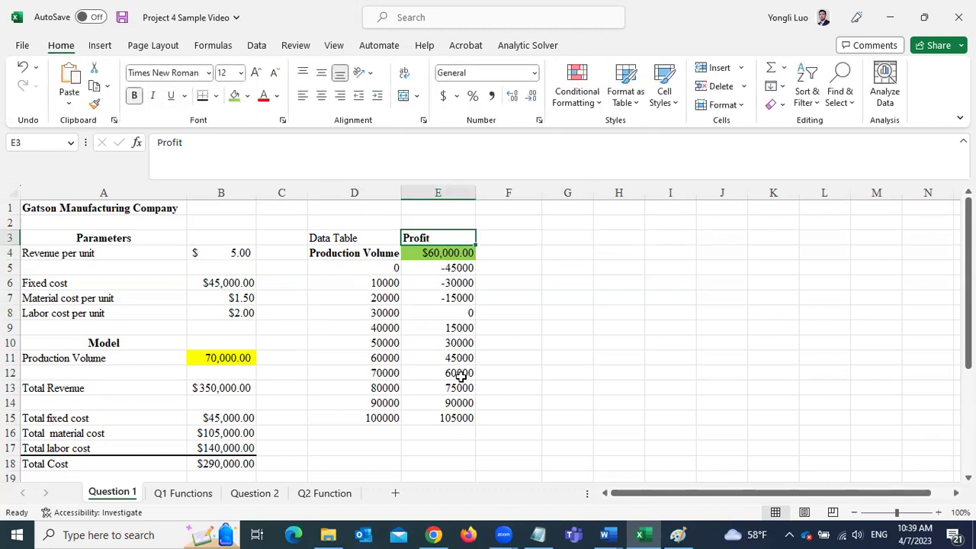
# Apply the dollar Accounting format to the data table results in E5:E15
pyautogui.click(456, 376)
pyautogui.moveTo(442, 270); pyautogui.dragTo(460, 418)
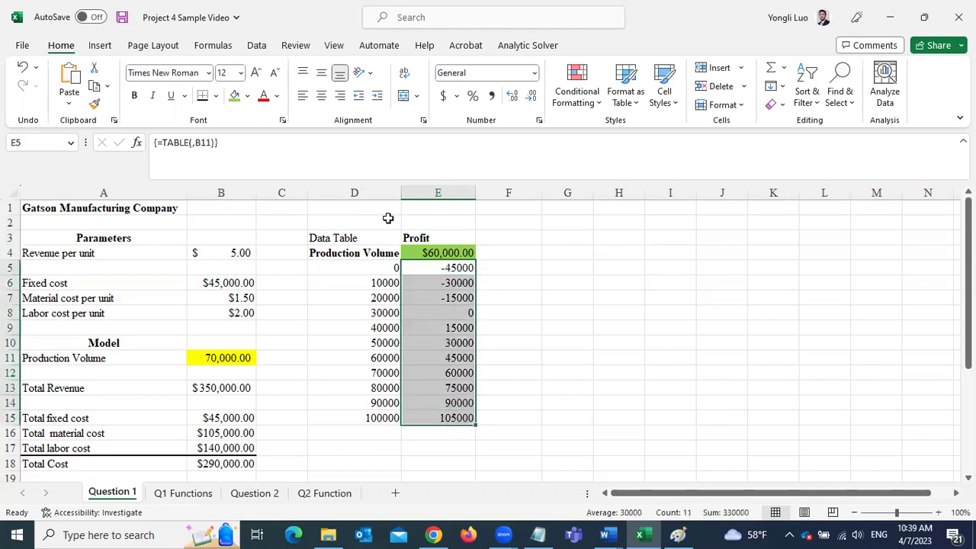
pyautogui.click(444, 98)
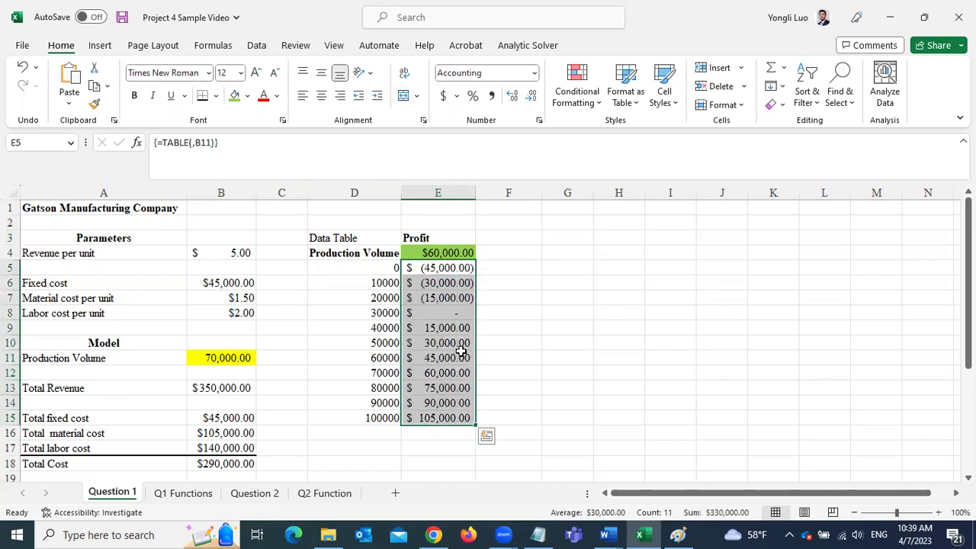
# Remove both decimal places from the results in E5:E15 and restore the two-decimal display
pyautogui.click(531, 98)
pyautogui.click(531, 98)
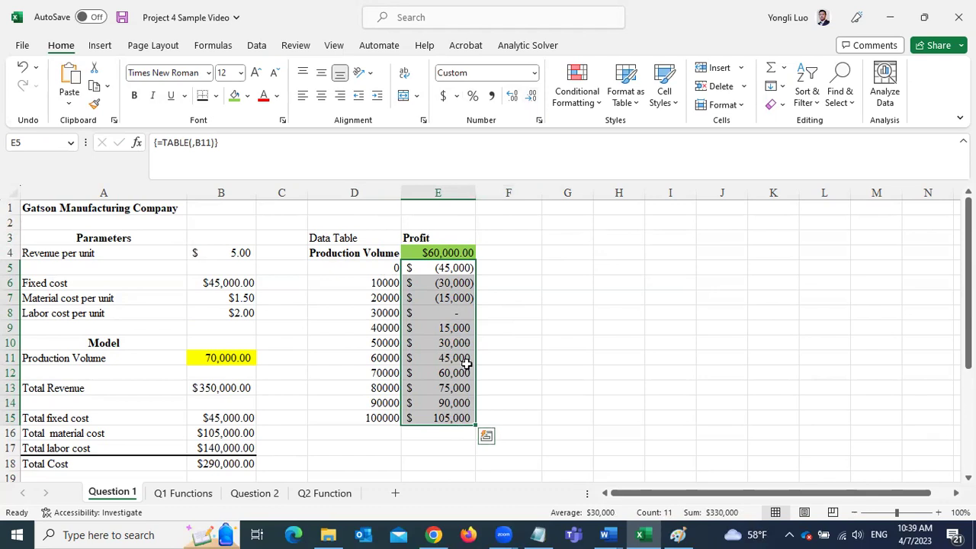
pyautogui.click(512, 99)
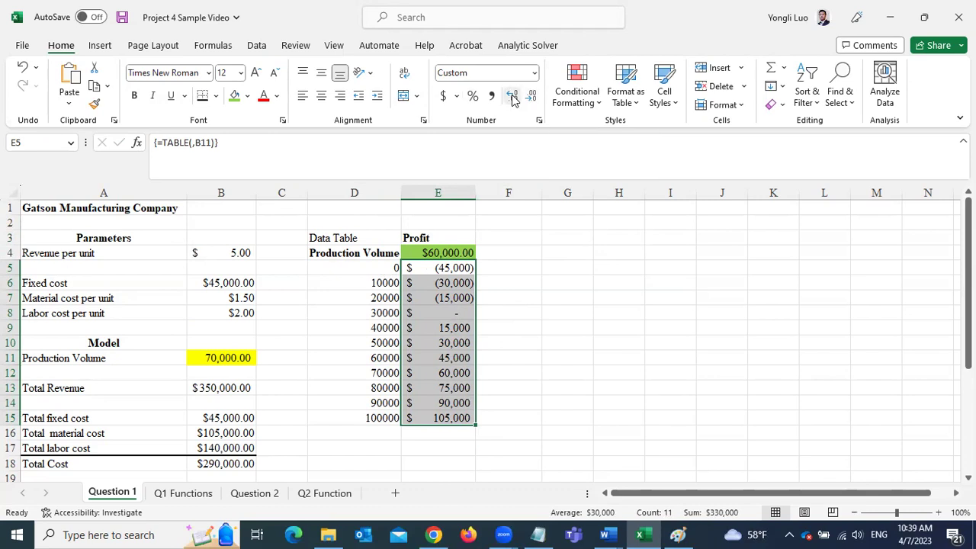
pyautogui.click(512, 99)
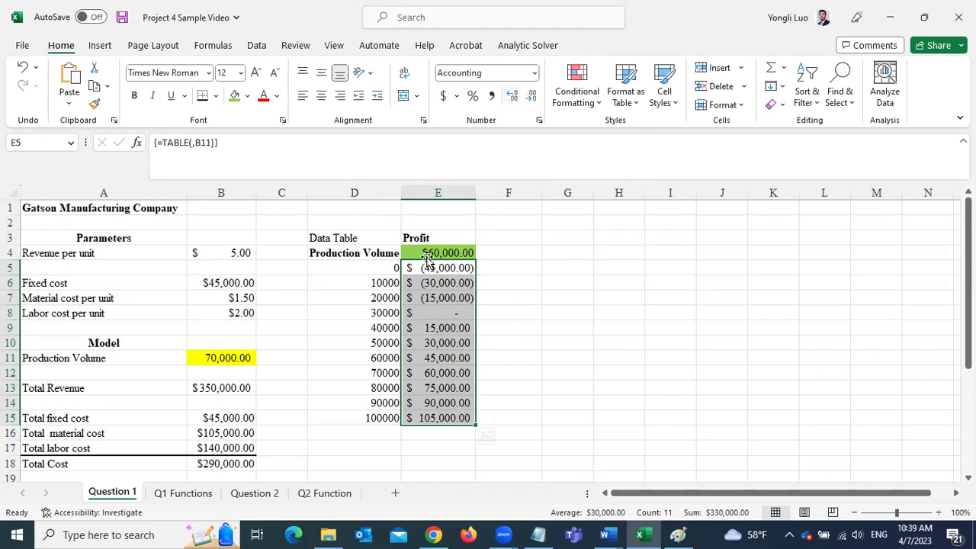
# Review the table results in E5:E7, the model values in column B, and the profit reference in E4
pyautogui.moveTo(430, 268); pyautogui.dragTo(435, 298)
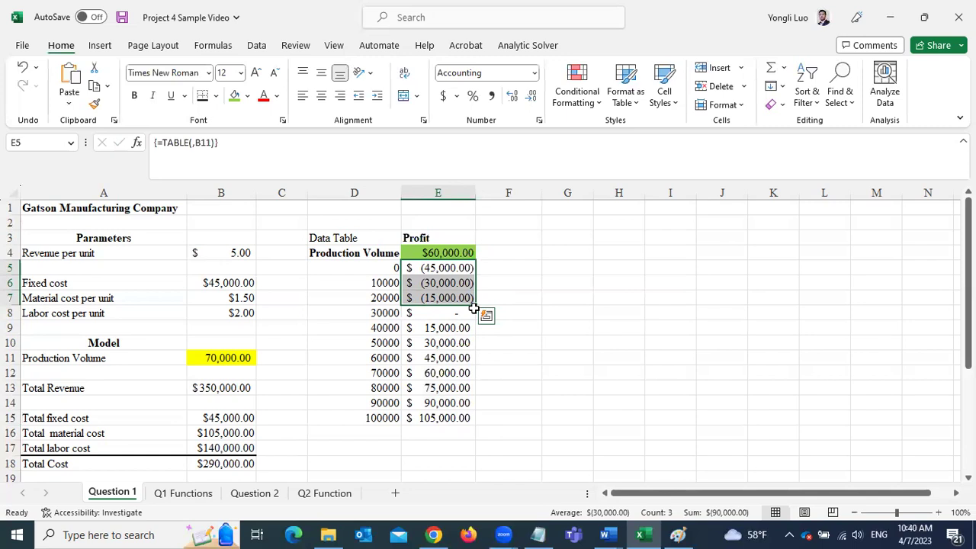
pyautogui.click(321, 238)
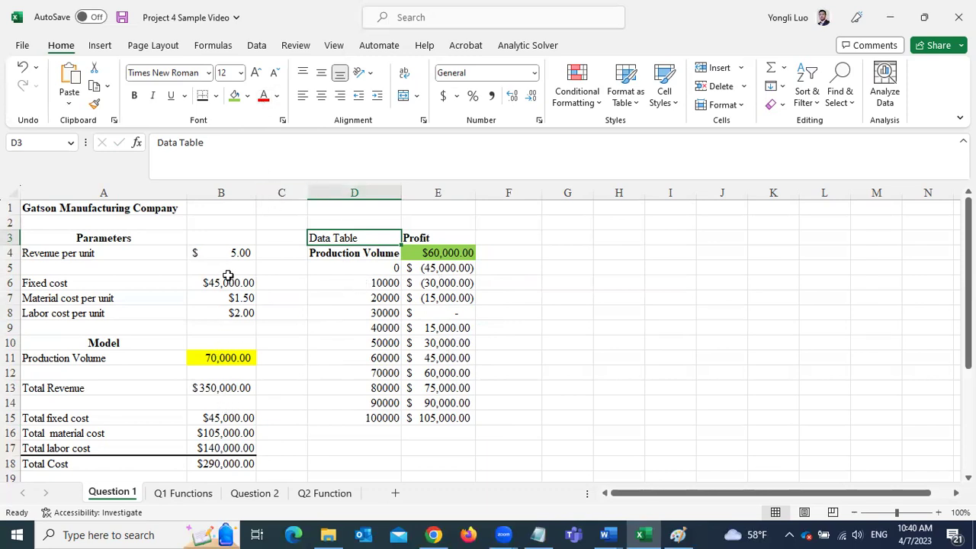
pyautogui.moveTo(229, 254); pyautogui.dragTo(250, 448)
pyautogui.scroll(-2, 216, 437)
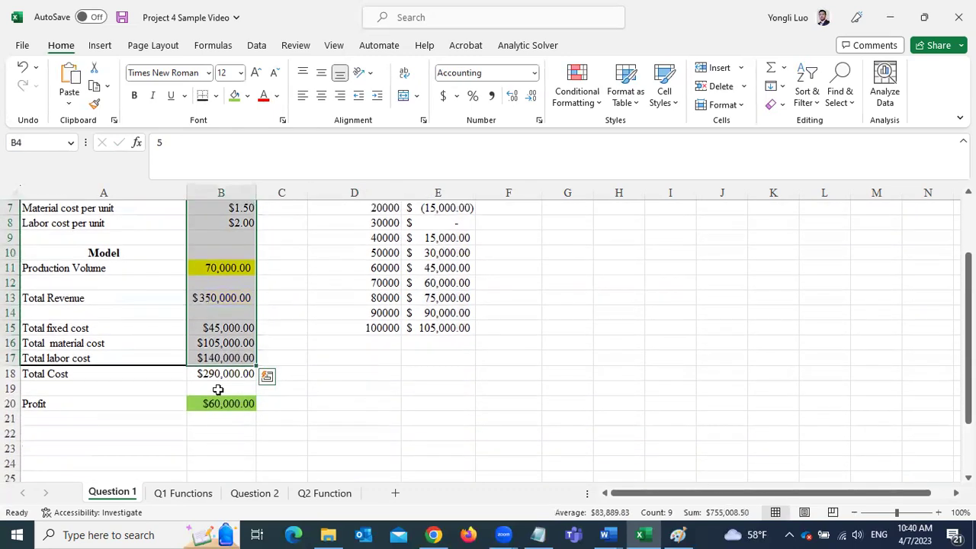
pyautogui.click(221, 192)
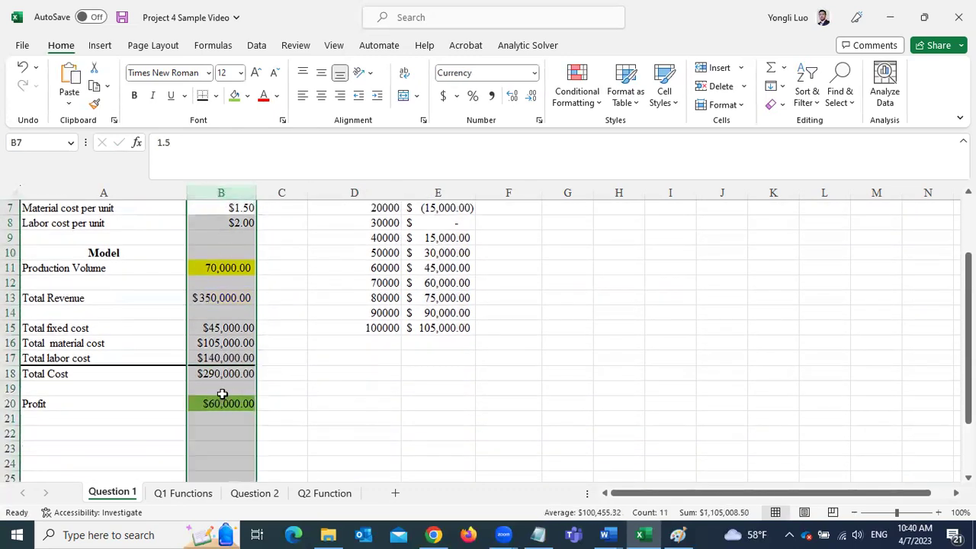
pyautogui.scroll(2, 234, 403)
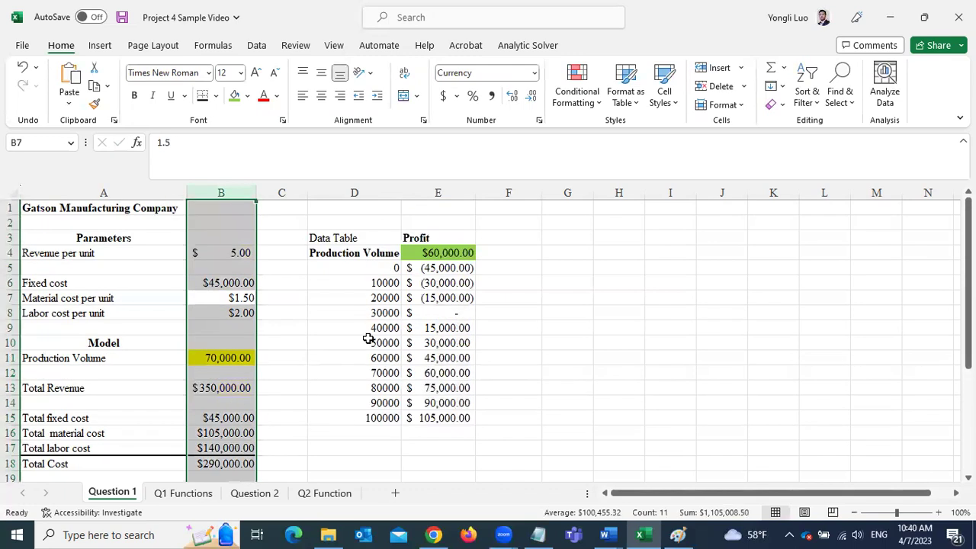
pyautogui.click(441, 254)
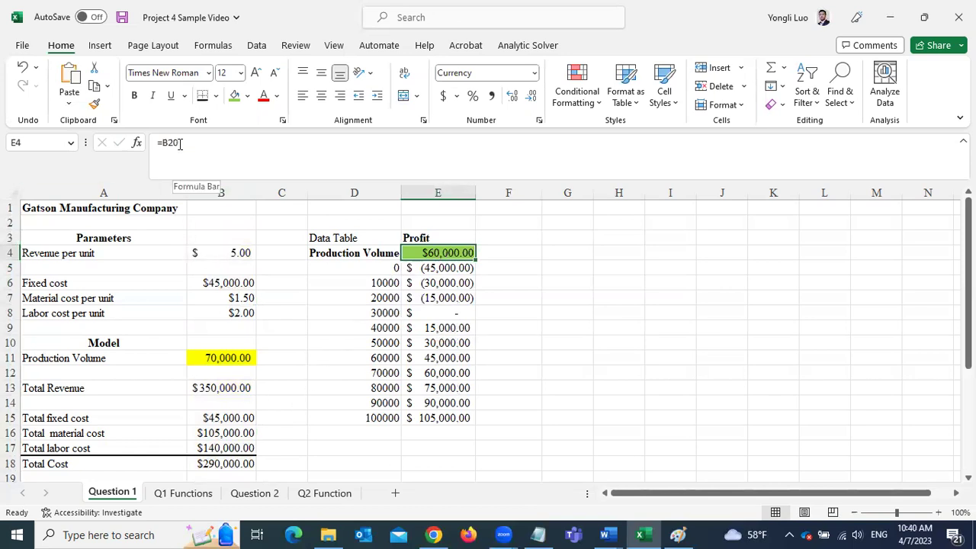
# Check the model's Profit cell B20 that E4 refers to, and open the Question 2 sheet
pyautogui.scroll(-2, 229, 397)
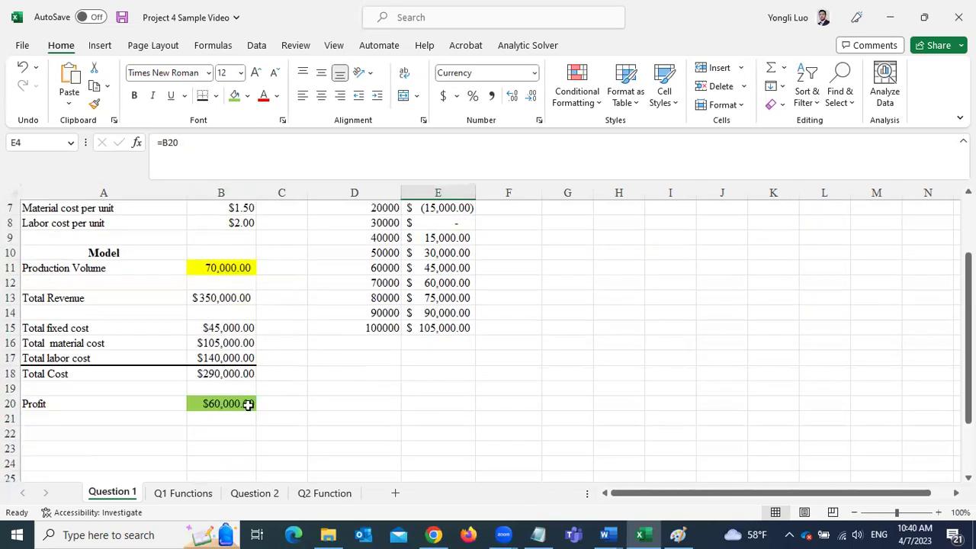
pyautogui.scroll(2, 487, 331)
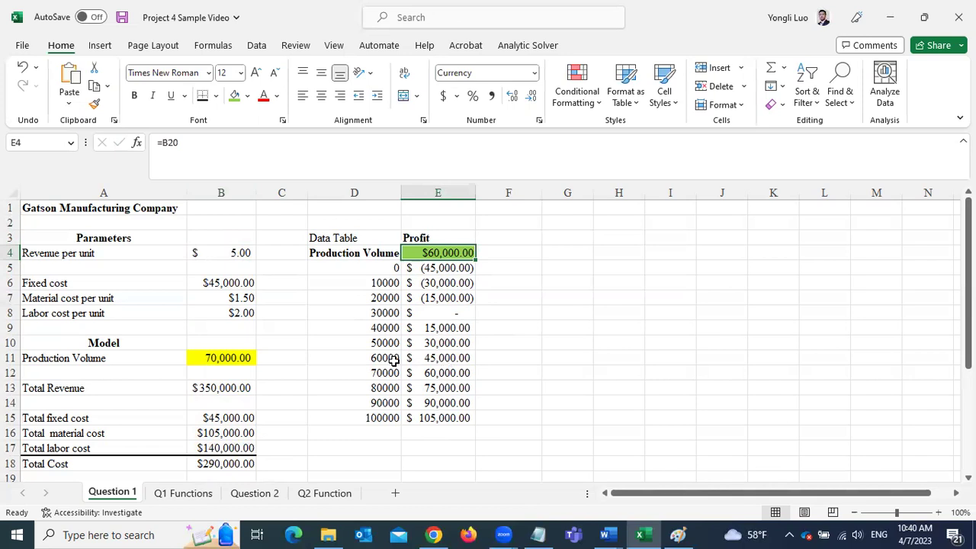
pyautogui.click(256, 495)
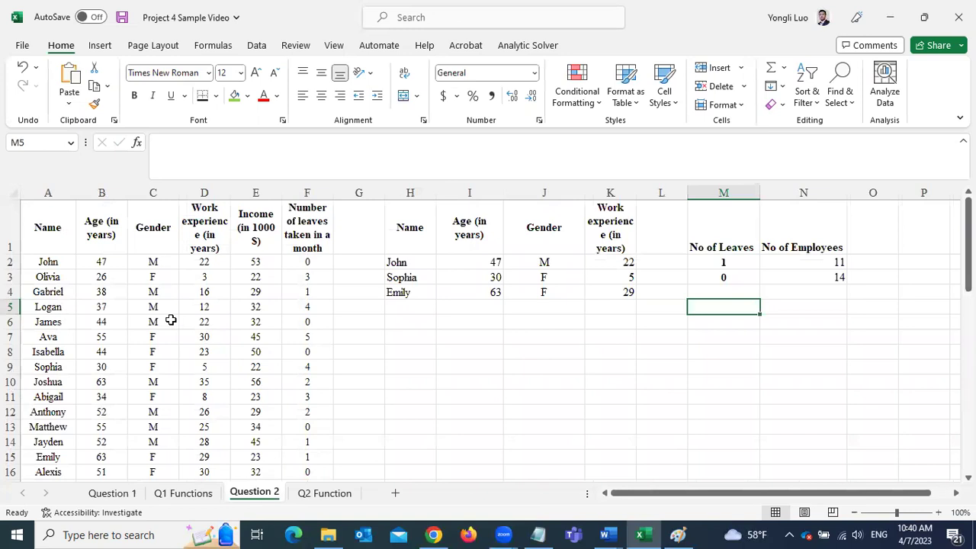
# Switch to the Project 4 document in Word and read Question 2, from its employee table to parts a and b
pyautogui.click(606, 535)
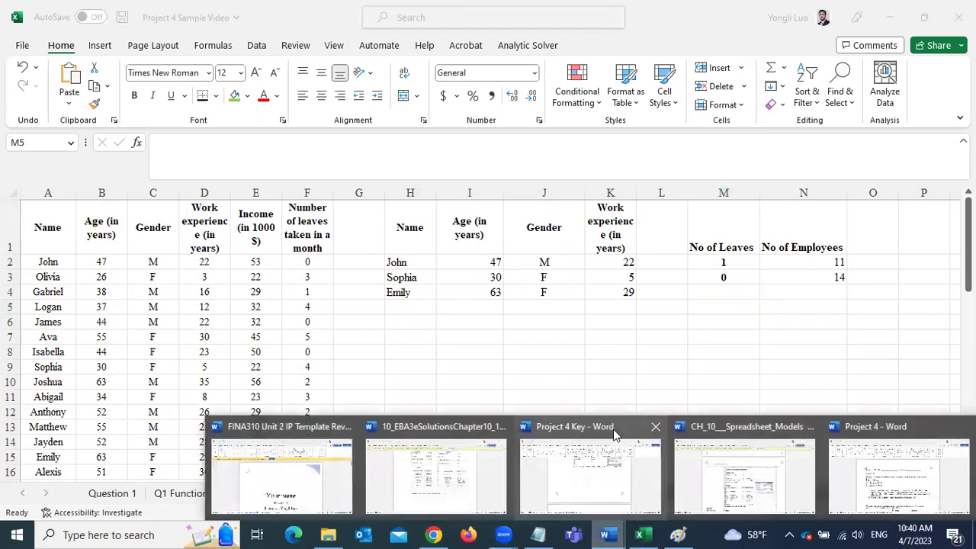
pyautogui.click(863, 431)
pyautogui.scroll(-2, 471, 337)
pyautogui.scroll(-3, 471, 338)
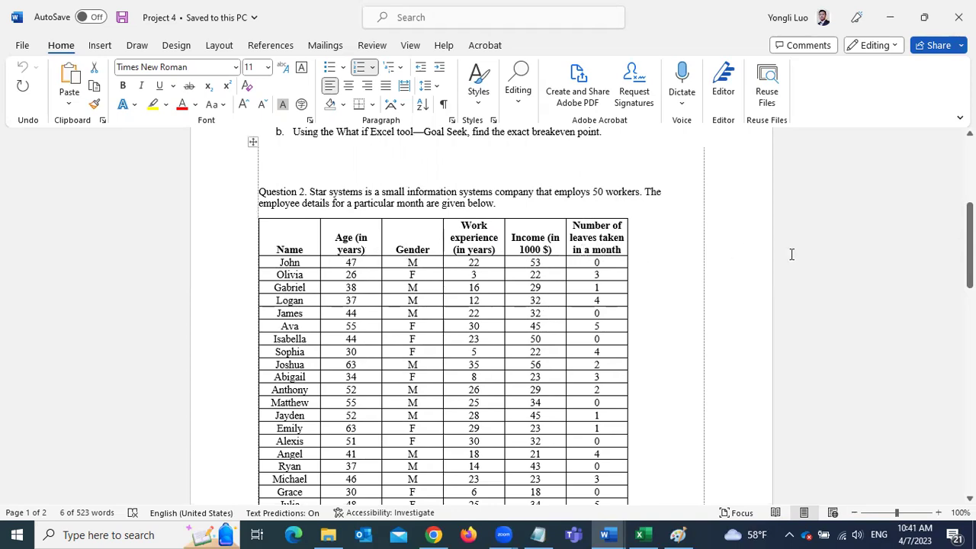
pyautogui.moveTo(970, 243); pyautogui.dragTo(970, 243)
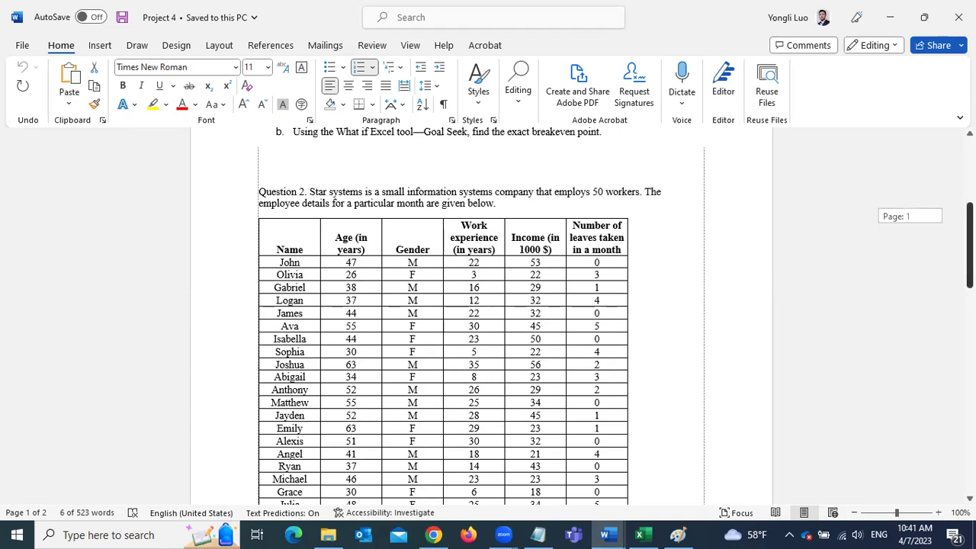
pyautogui.moveTo(970, 243); pyautogui.dragTo(971, 408)
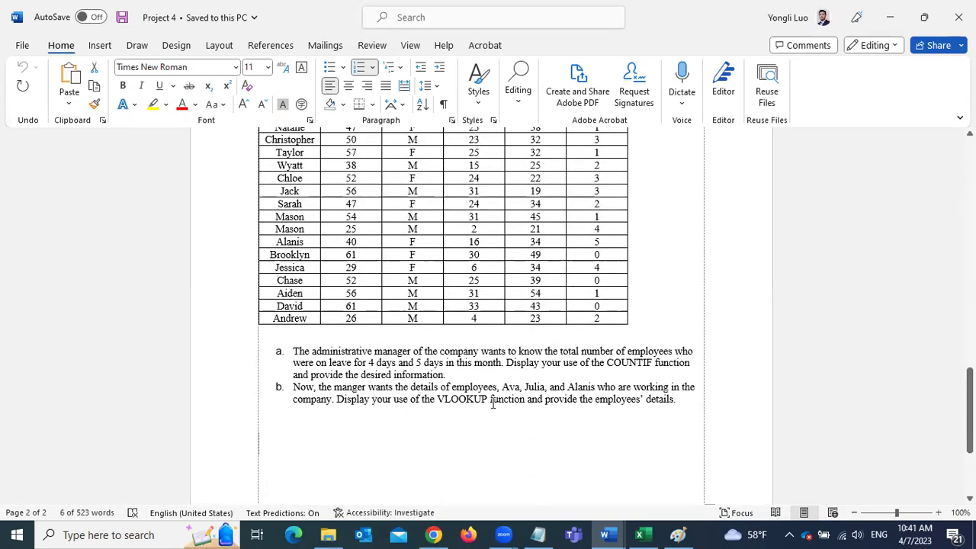
# Return to the Excel workbook and select the full employee data table A1:F51 on the Question 2 sheet for review
pyautogui.click(643, 534)
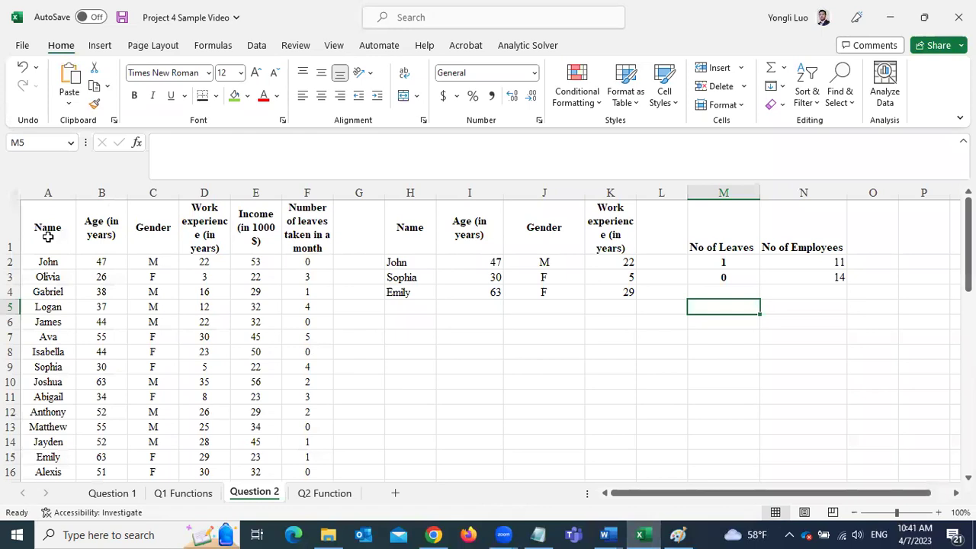
pyautogui.moveTo(26, 221); pyautogui.dragTo(297, 451)
pyautogui.scroll(11, 259, 371)
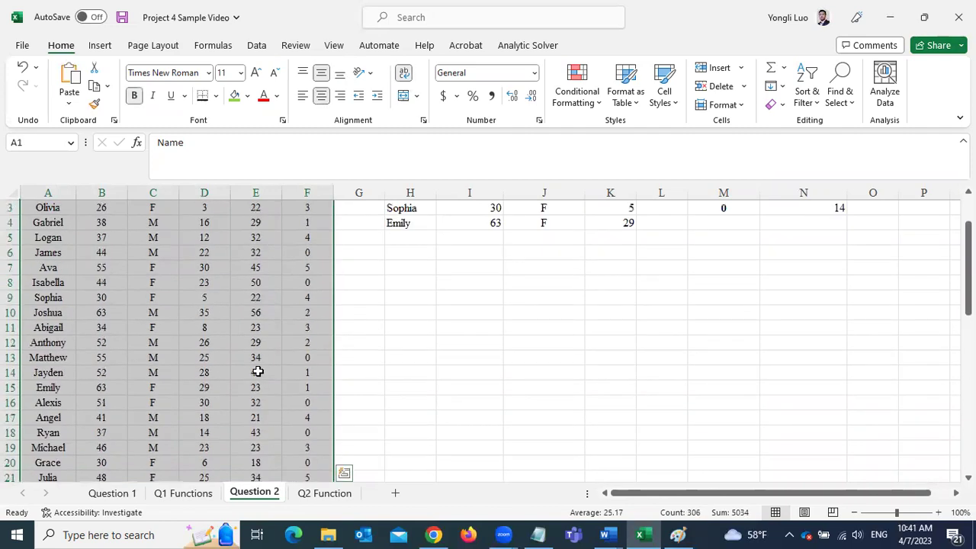
pyautogui.scroll(1, 258, 371)
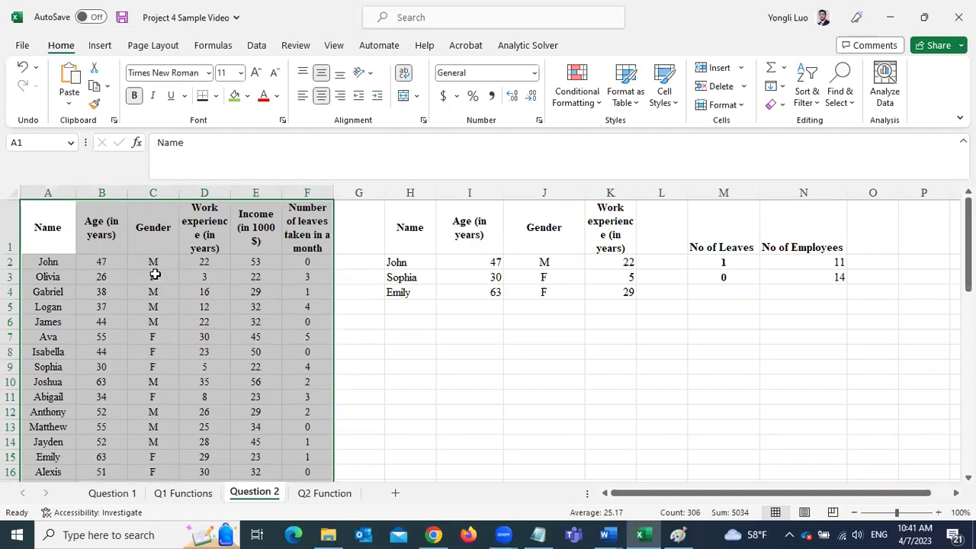
# Switch to the Project 4 document in Word, read part a, and select the word COUNTIF in it
pyautogui.click(607, 534)
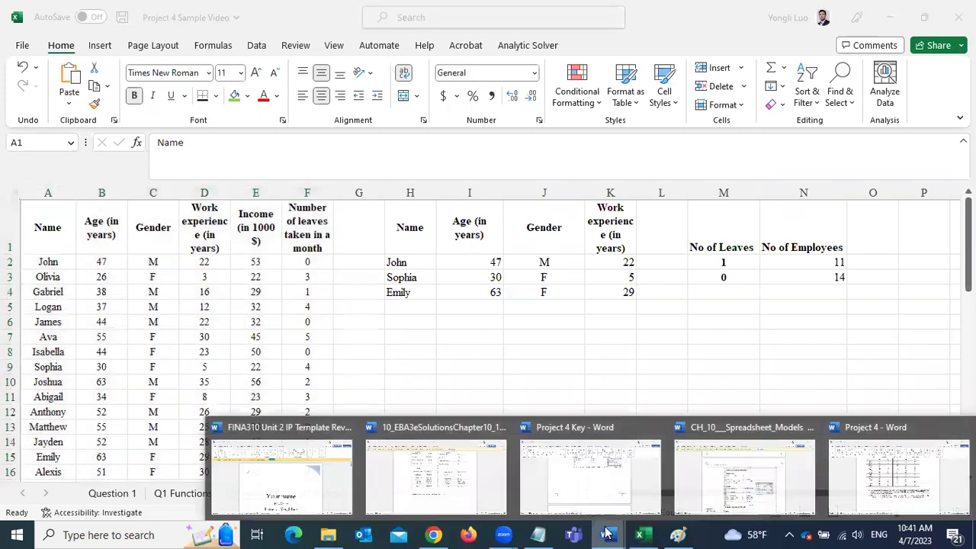
pyautogui.click(852, 426)
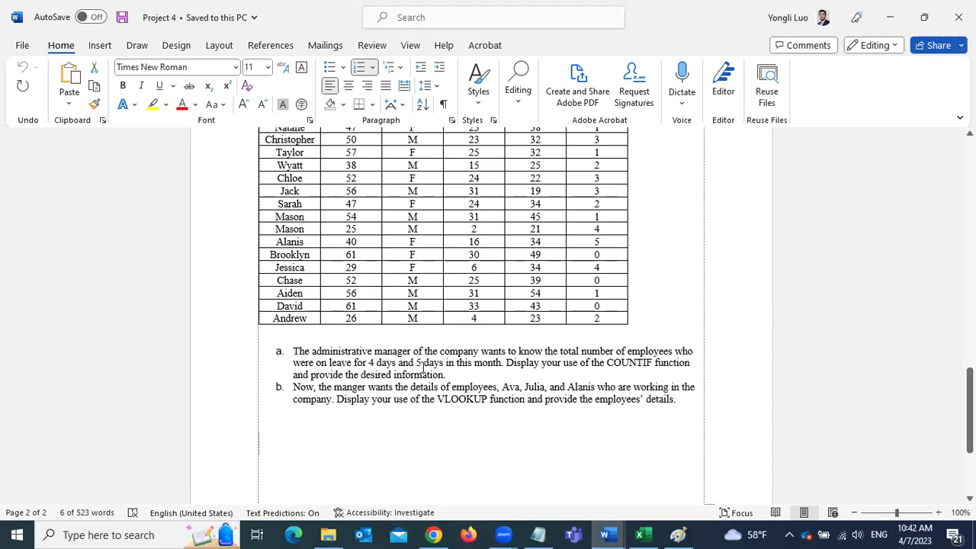
pyautogui.moveTo(609, 362); pyautogui.dragTo(652, 363)
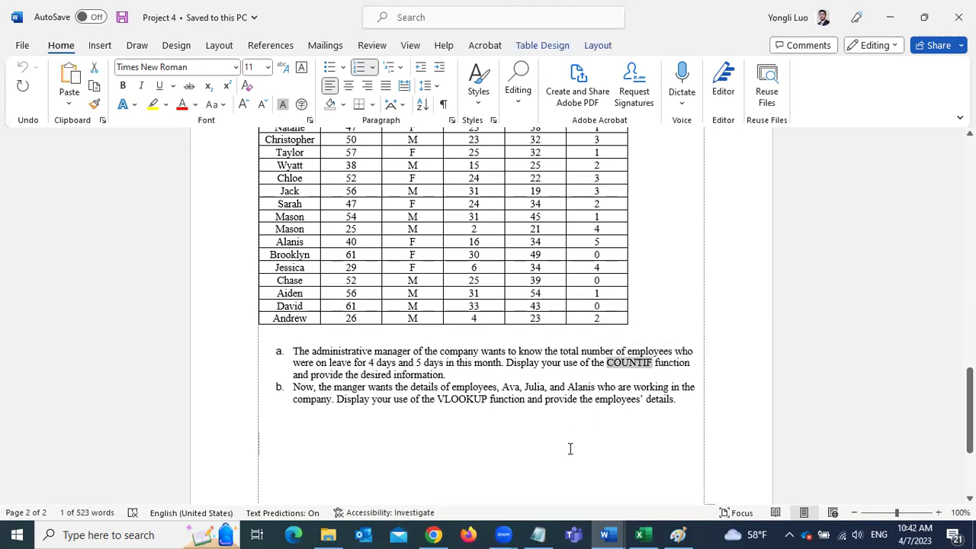
# Return to the Excel workbook and review the No of Leaves and No of Employees columns M:N, ending on M2
pyautogui.click(641, 534)
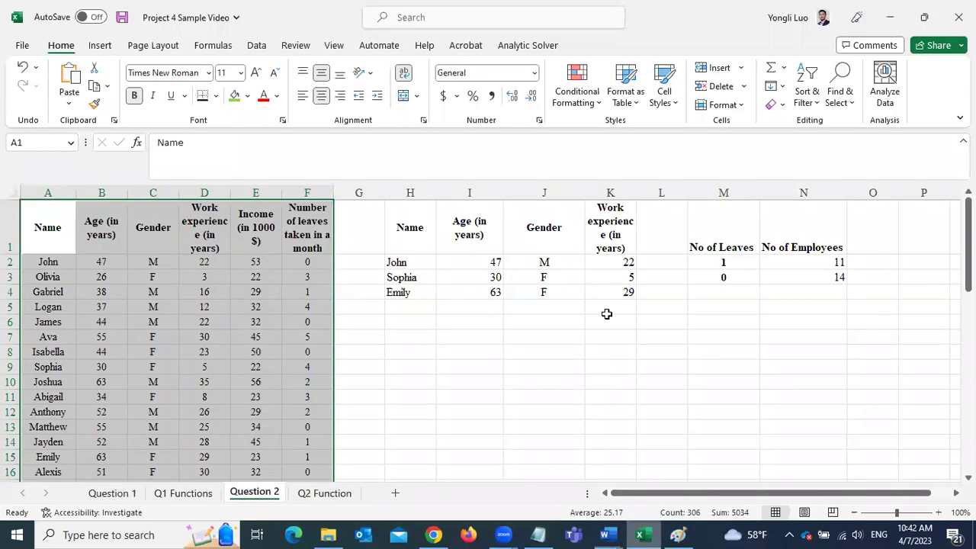
pyautogui.moveTo(697, 192); pyautogui.dragTo(844, 205)
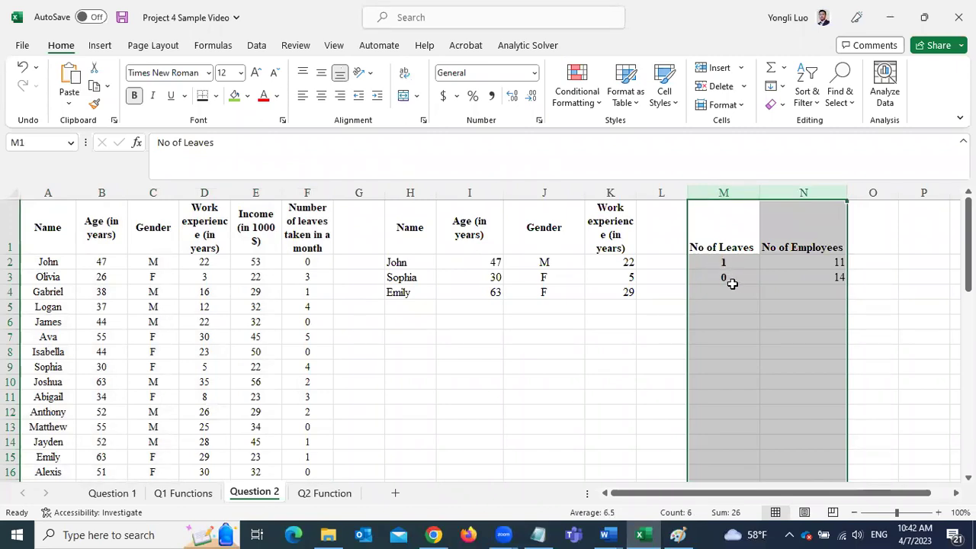
pyautogui.click(727, 265)
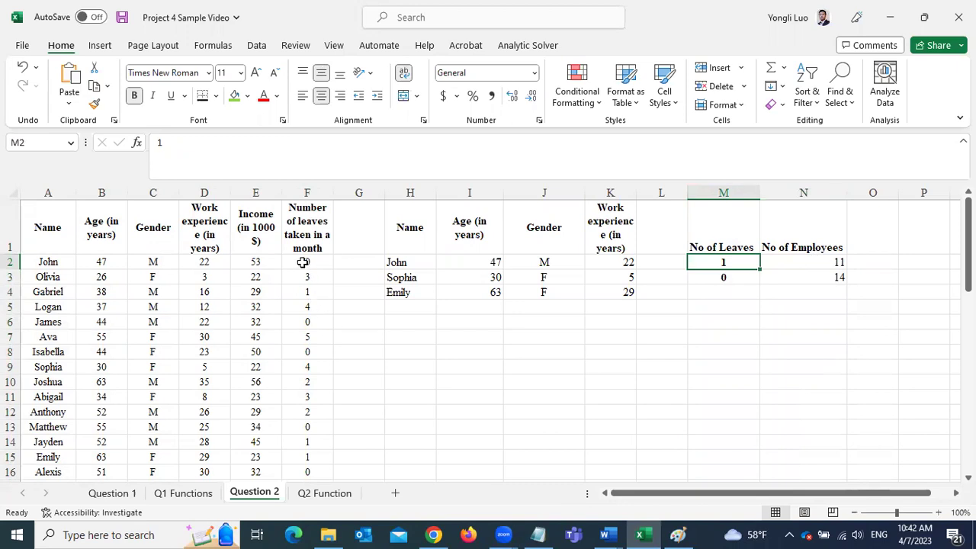
# Examine the employee records with one leave in column F, including F4 and rows 14 and 15
pyautogui.click(308, 292)
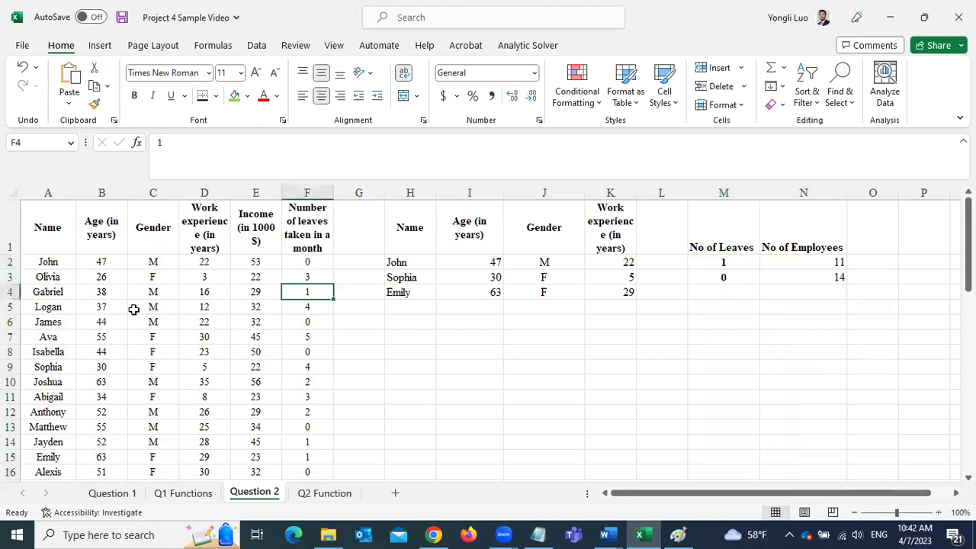
pyautogui.scroll(-1, 329, 390)
pyautogui.click(308, 398)
pyautogui.moveTo(56, 396); pyautogui.dragTo(318, 408)
pyautogui.scroll(-3, 319, 405)
pyautogui.scroll(4, 318, 403)
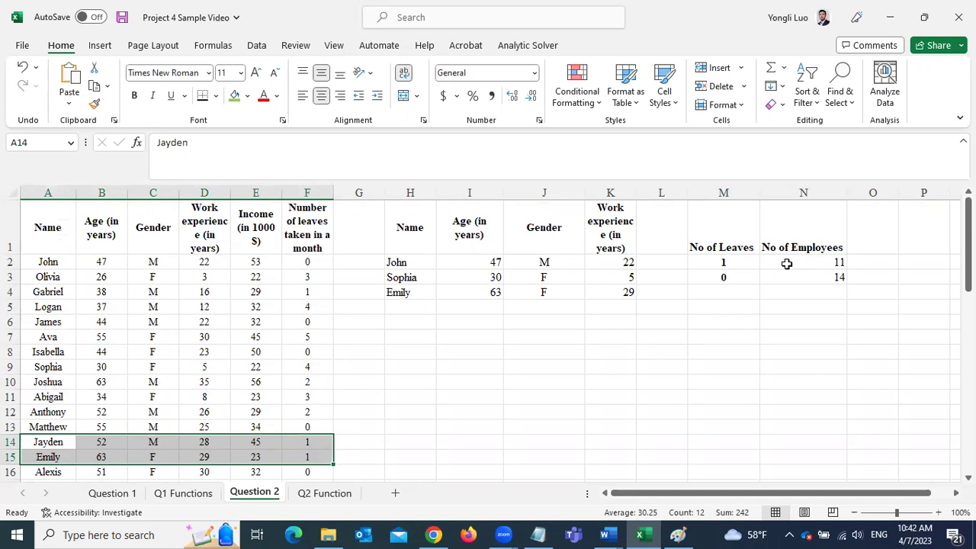
# Fill the No of Leaves cells M1:M3 with light gray
pyautogui.moveTo(714, 246); pyautogui.dragTo(723, 292)
pyautogui.moveTo(719, 246); pyautogui.dragTo(723, 275)
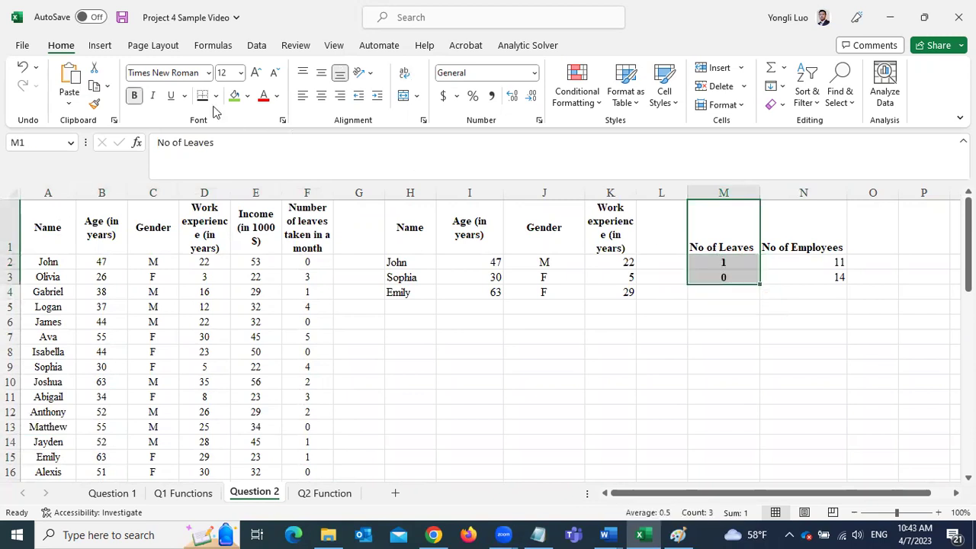
pyautogui.click(248, 96)
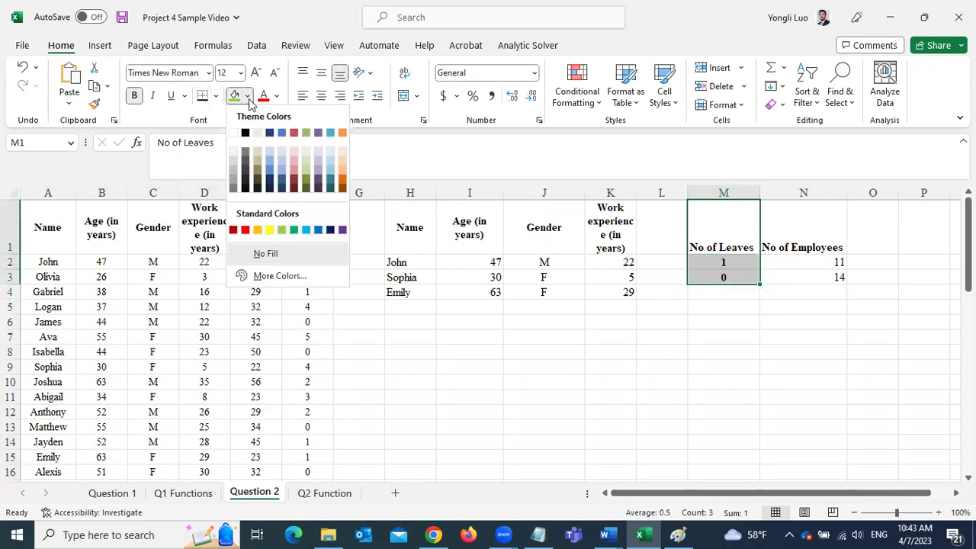
pyautogui.click(236, 157)
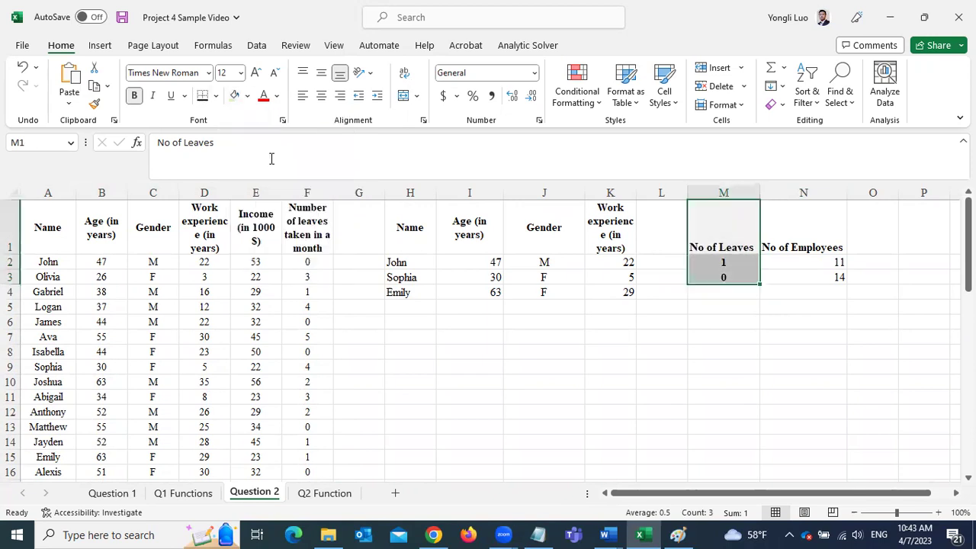
# Clear N2 and re-enter the formula =COUNTIF(F2:F51,M2) to count the employees with one leave
pyautogui.click(778, 229)
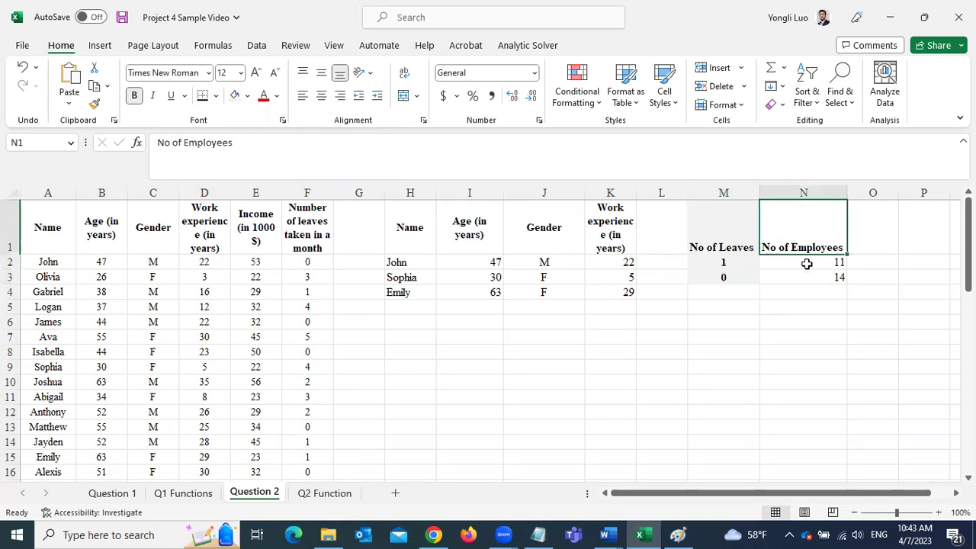
pyautogui.click(804, 262)
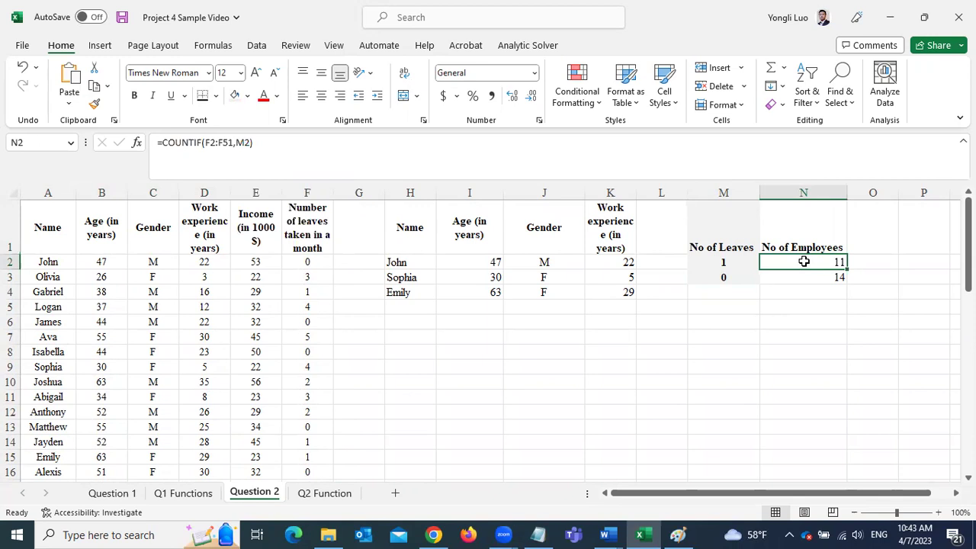
pyautogui.press('Delete')
pyautogui.write('=')
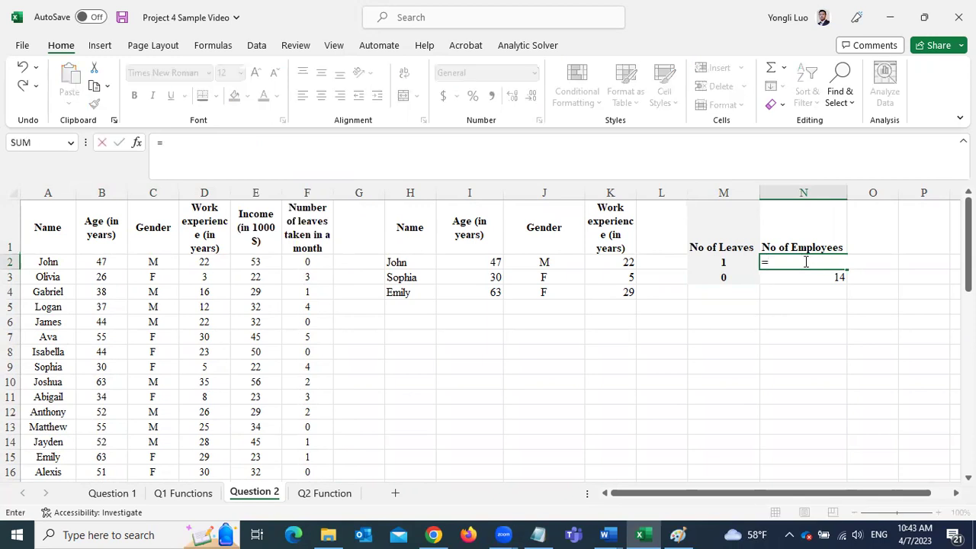
pyautogui.write('co')
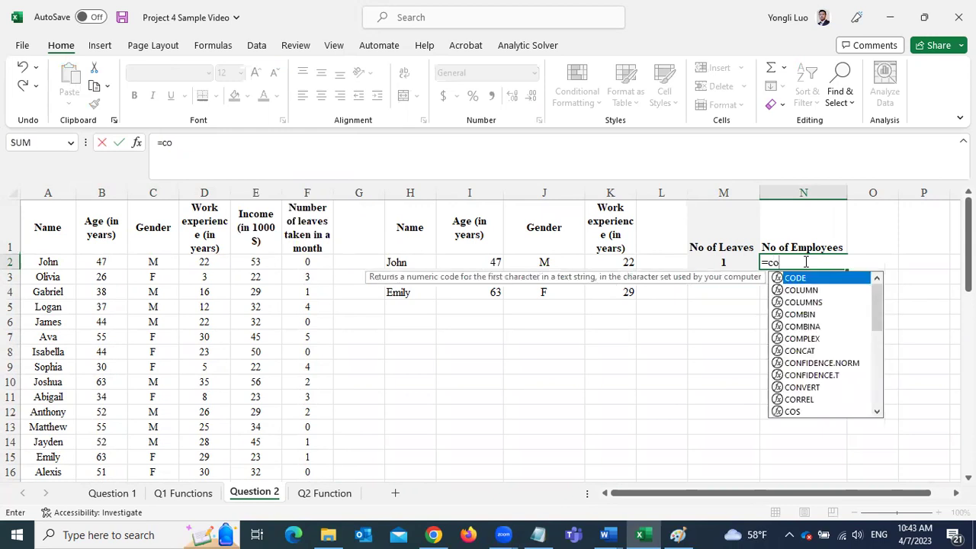
pyautogui.write('untif')
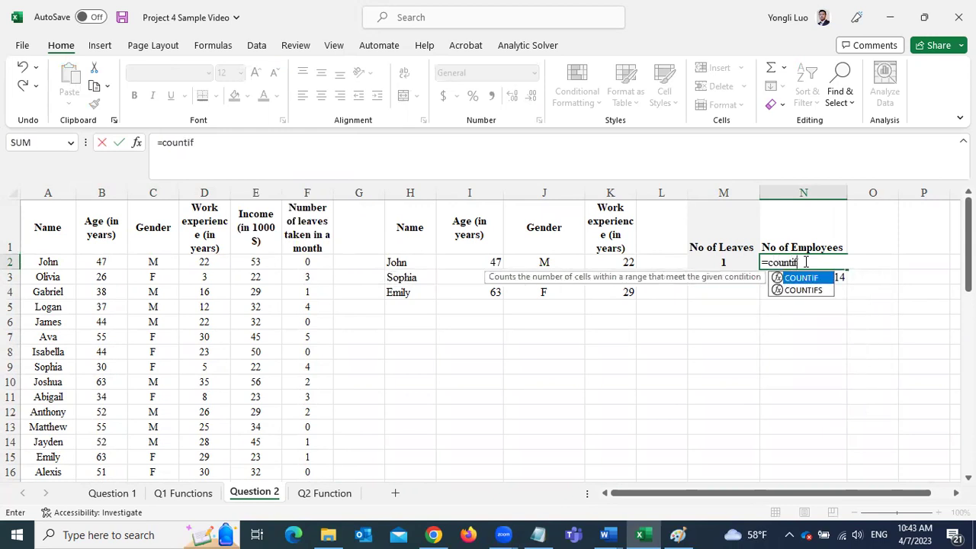
pyautogui.write('(')
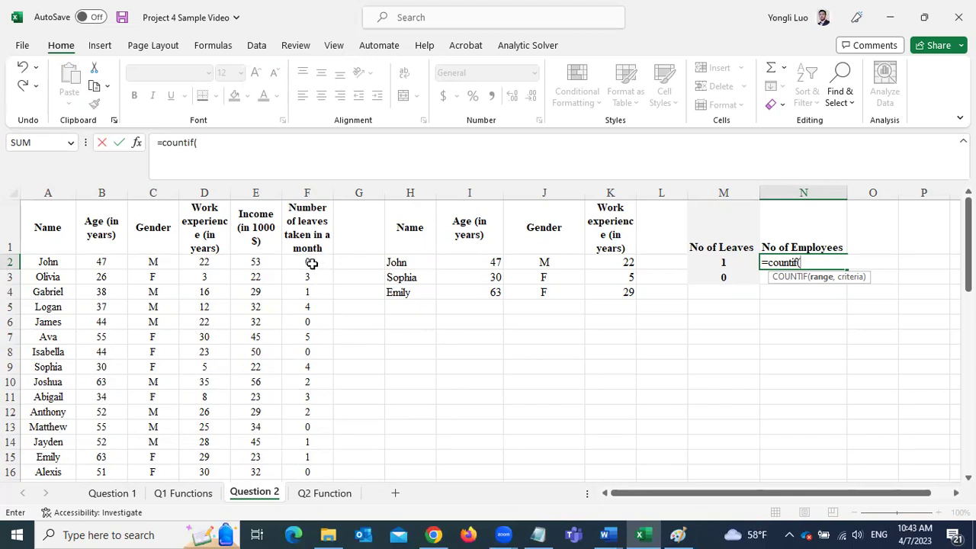
pyautogui.moveTo(311, 263); pyautogui.dragTo(307, 405)
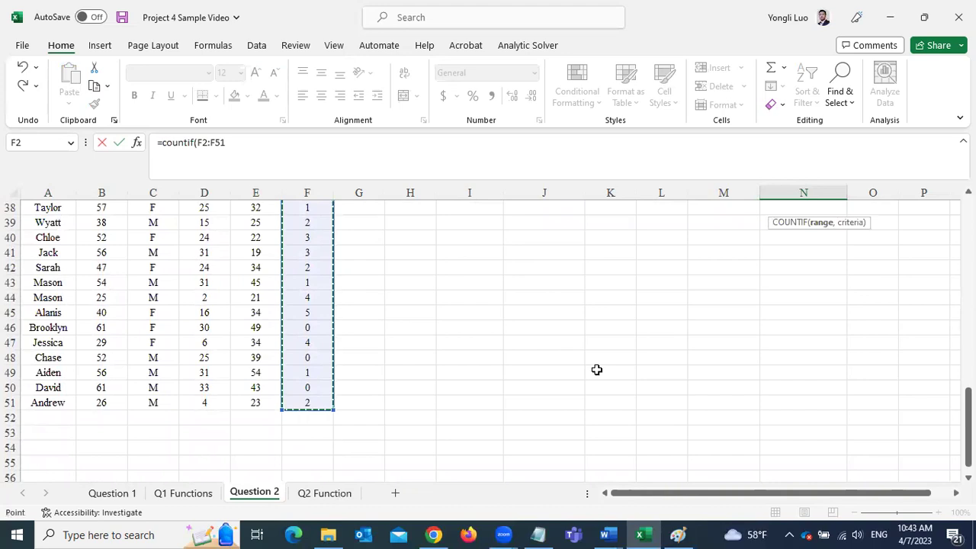
pyautogui.scroll(12, 307, 405)
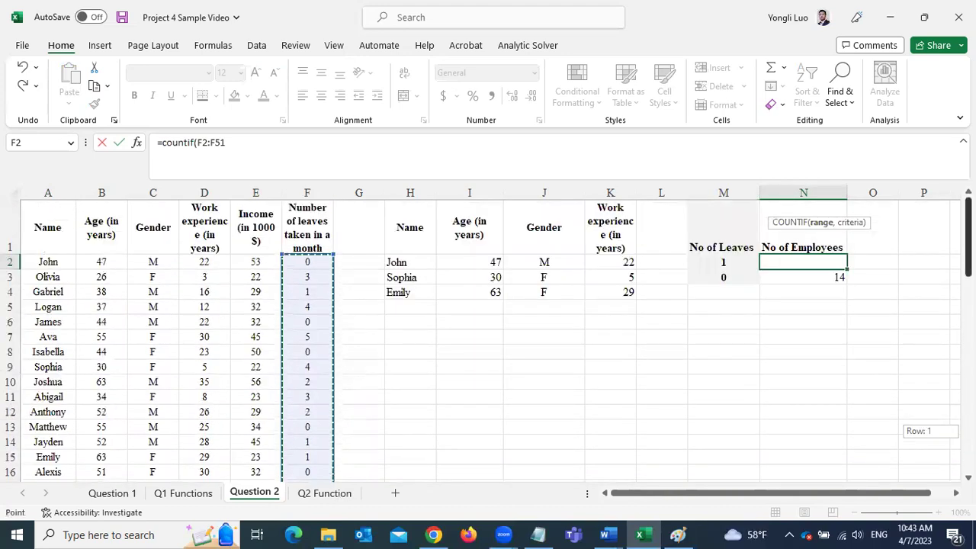
pyautogui.write(',')
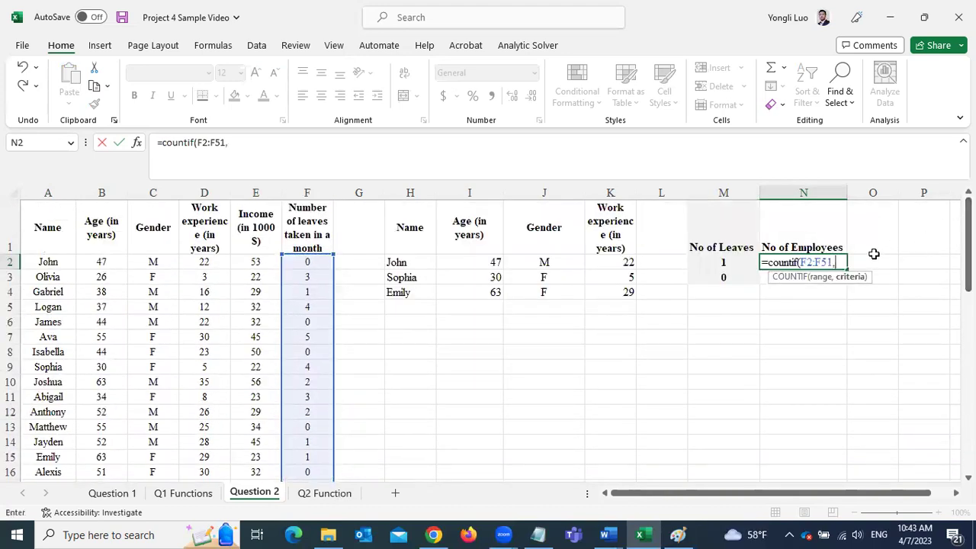
pyautogui.click(717, 262)
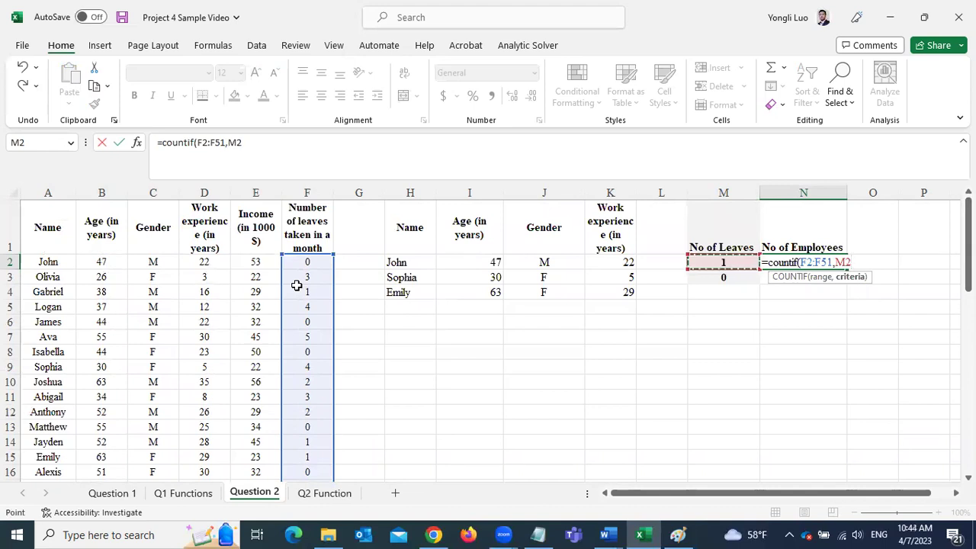
pyautogui.write(')')
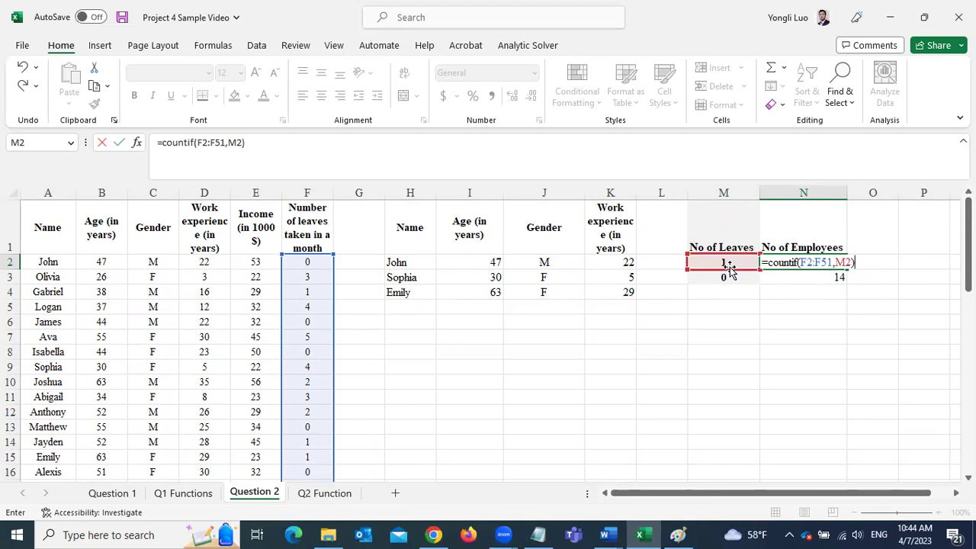
pyautogui.press('Return')
pyautogui.click(837, 262)
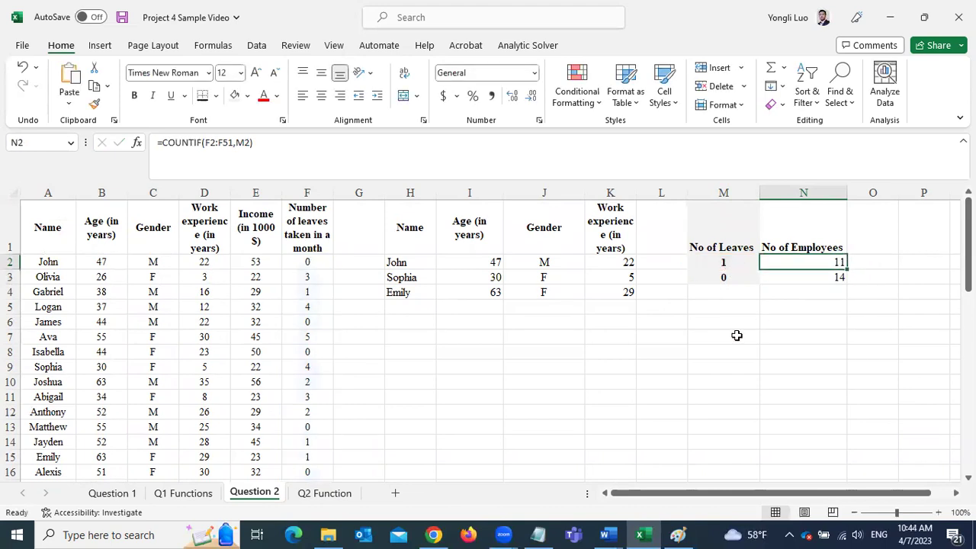
# Re-enter the formula =COUNTIF(F2:F51,M3) in N3 to count the employees with zero leaves
pyautogui.click(793, 278)
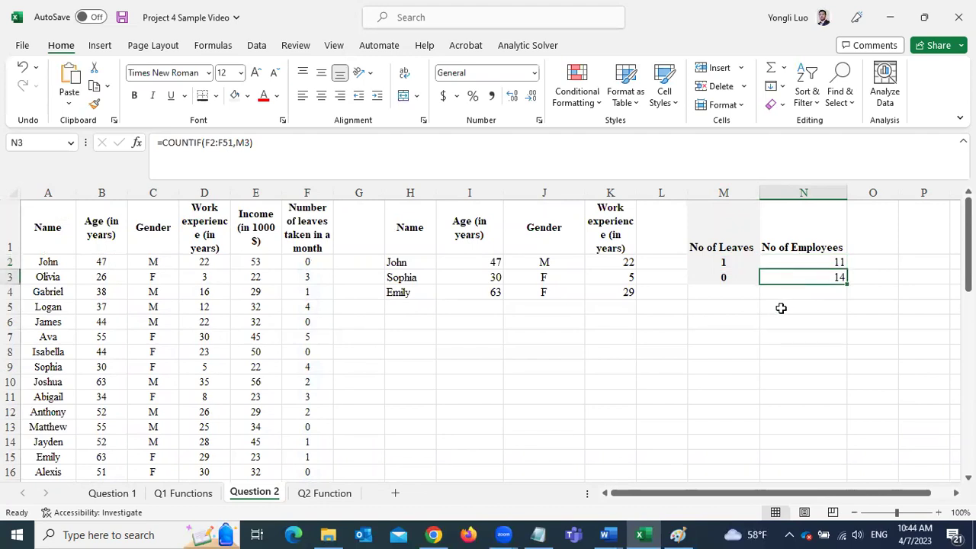
pyautogui.write('=cou')
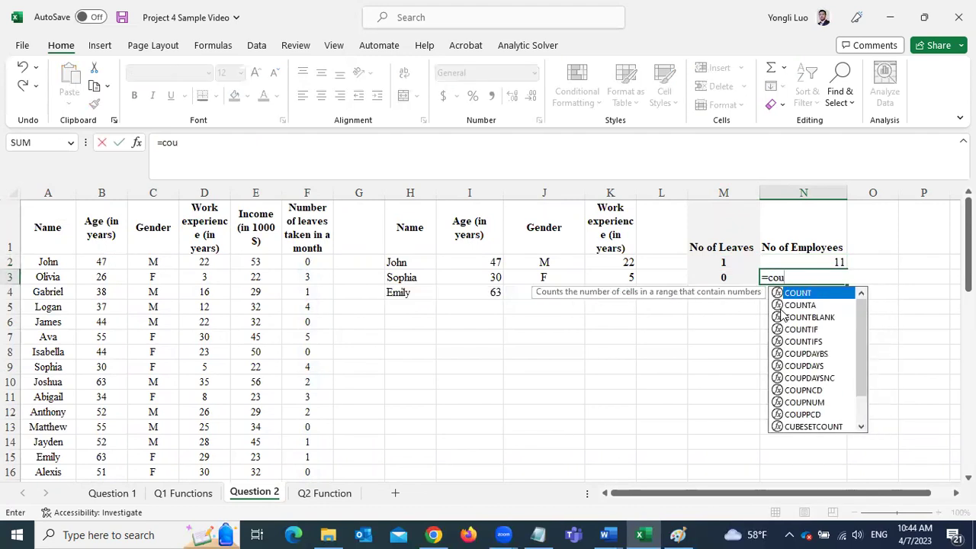
pyautogui.write('ntif')
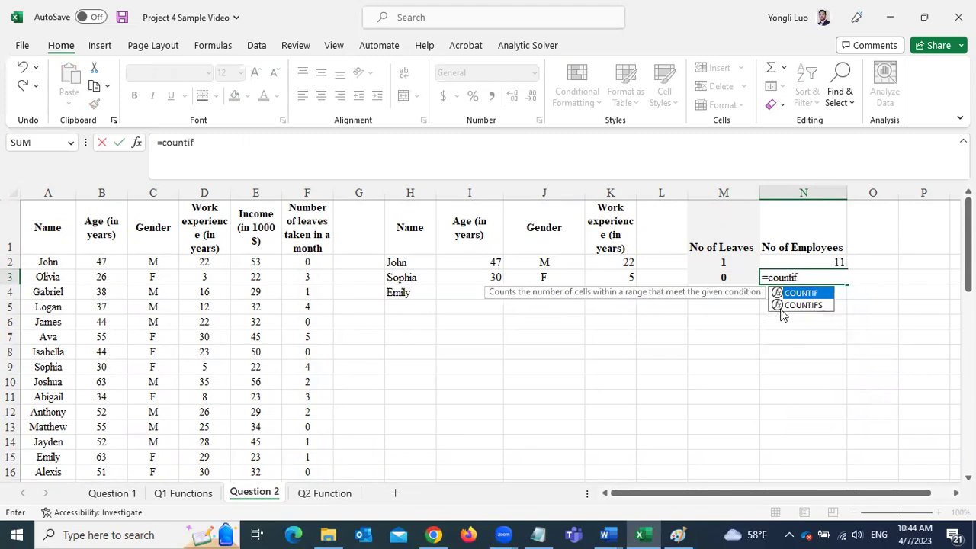
pyautogui.write('(')
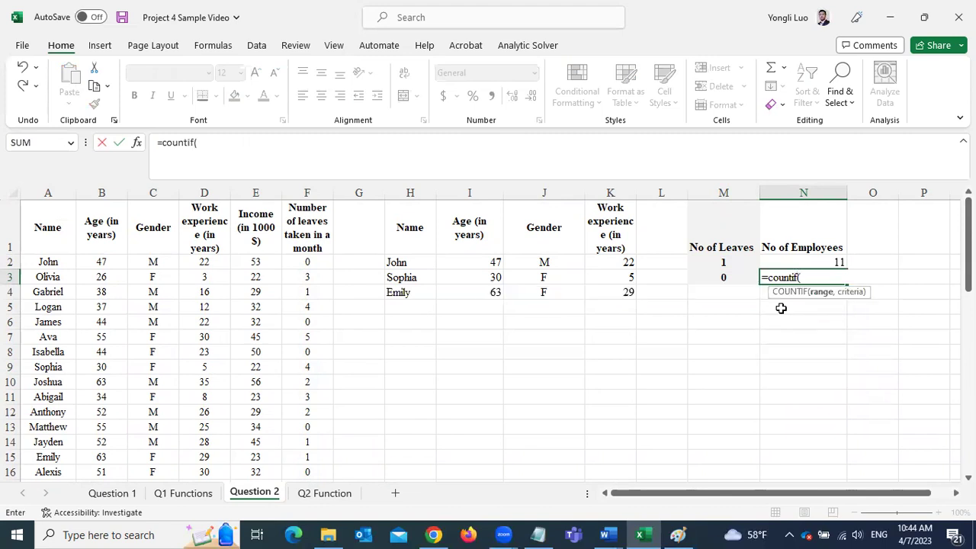
pyautogui.click(309, 262)
pyautogui.moveTo(309, 262); pyautogui.dragTo(308, 432)
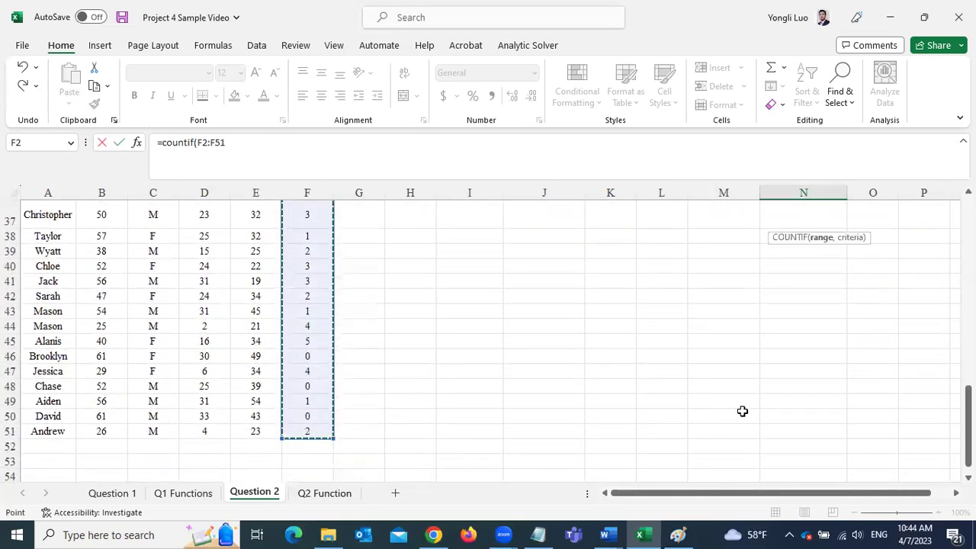
pyautogui.moveTo(968, 424); pyautogui.dragTo(954, 186)
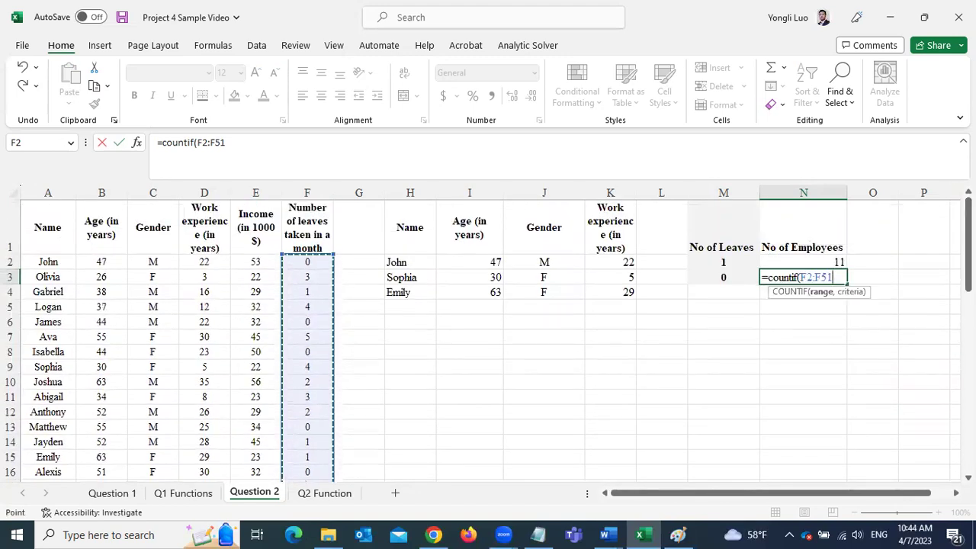
pyautogui.write(',')
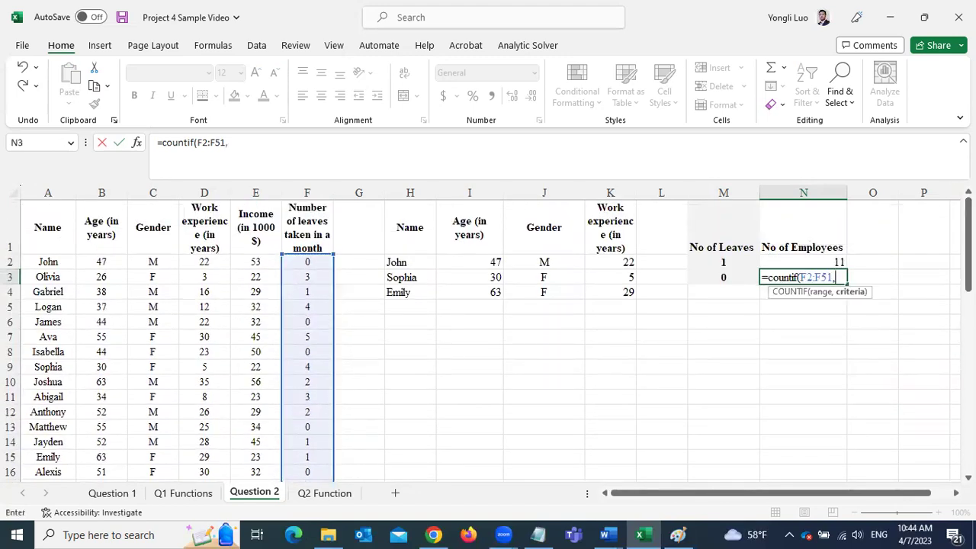
pyautogui.click(721, 278)
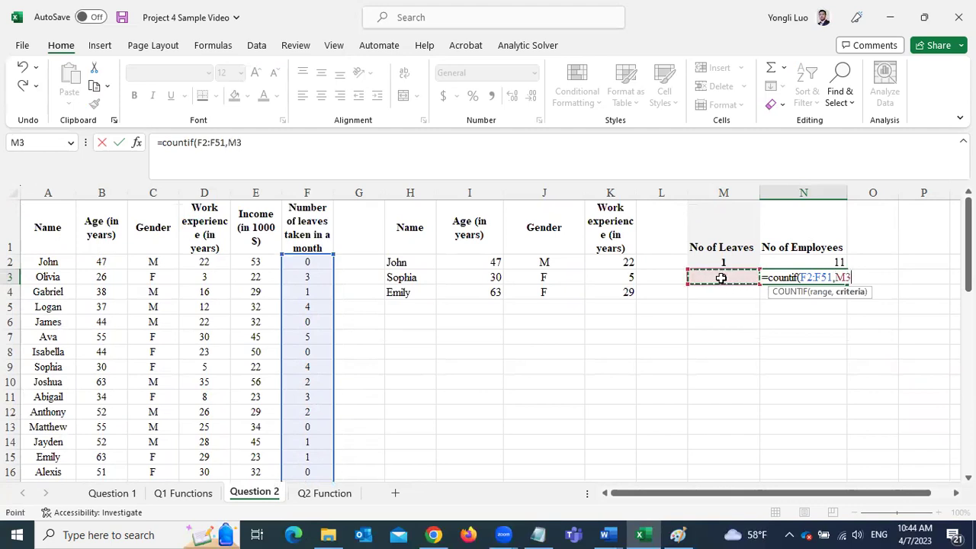
pyautogui.write(')')
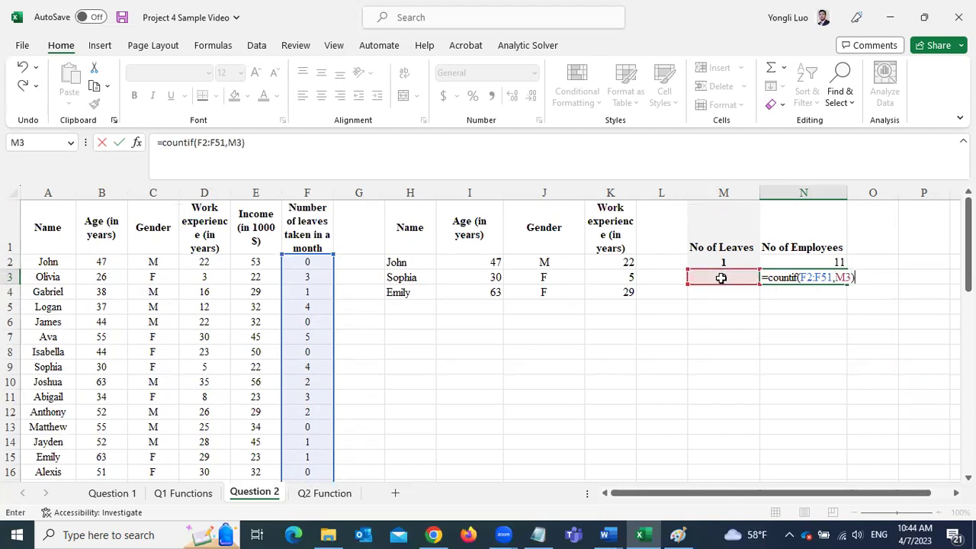
pyautogui.press('Return')
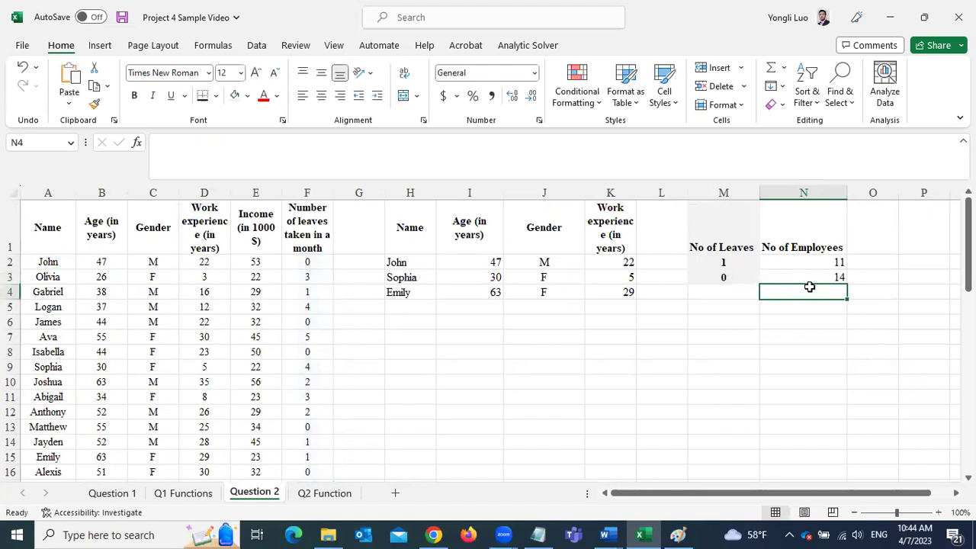
# Review the COUNTIF formula in N3 and the leave table M1:N3, and check question a in the Project 4 Word document
pyautogui.click(820, 277)
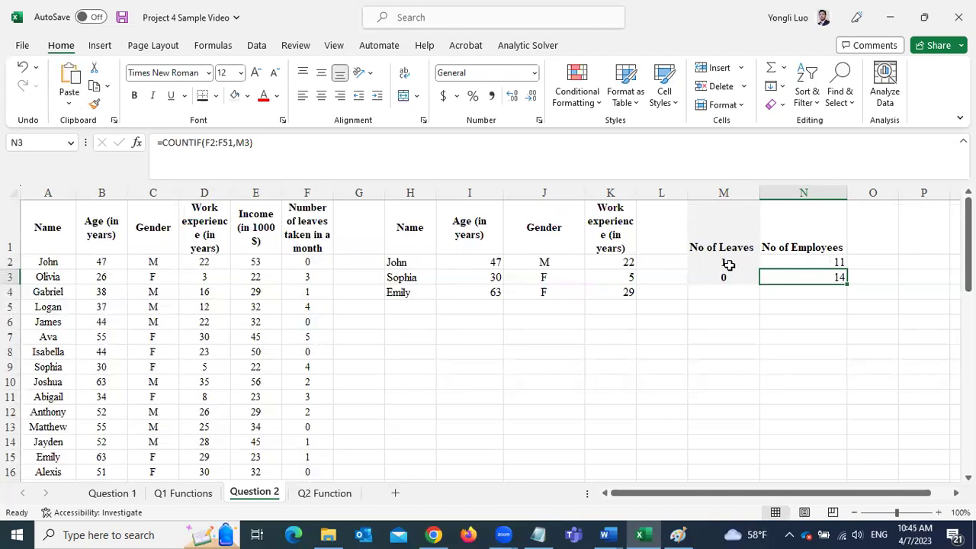
pyautogui.moveTo(730, 222); pyautogui.dragTo(820, 261)
pyautogui.moveTo(822, 276); pyautogui.dragTo(811, 274)
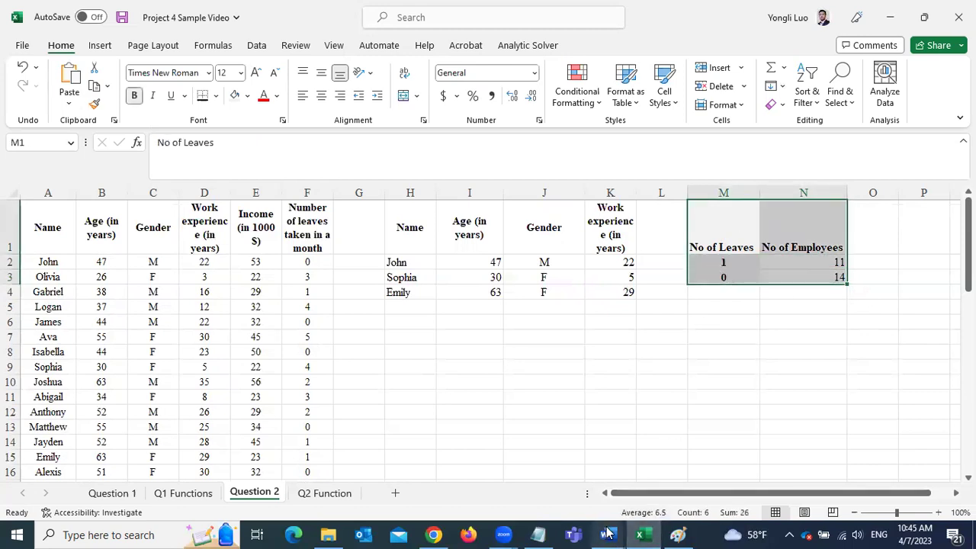
pyautogui.click(708, 262)
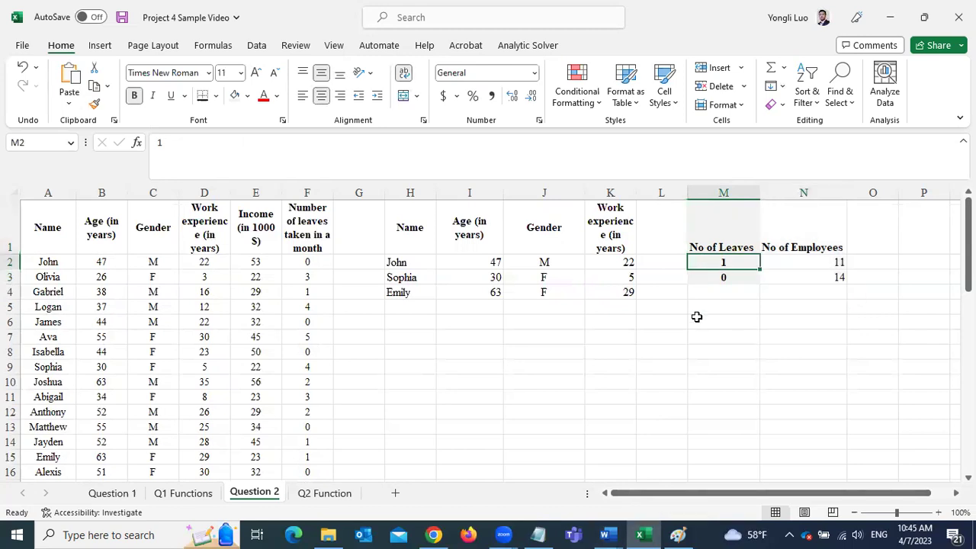
pyautogui.click(605, 535)
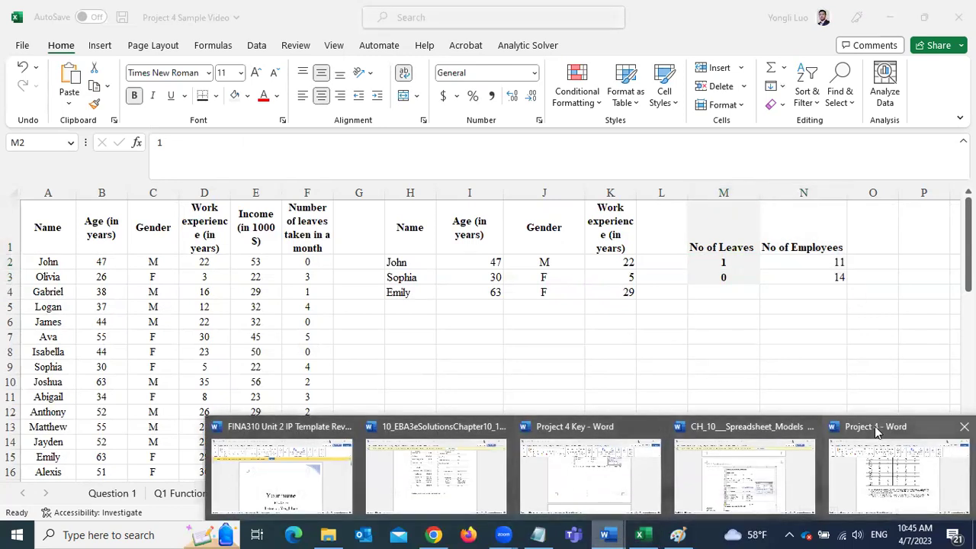
pyautogui.click(875, 432)
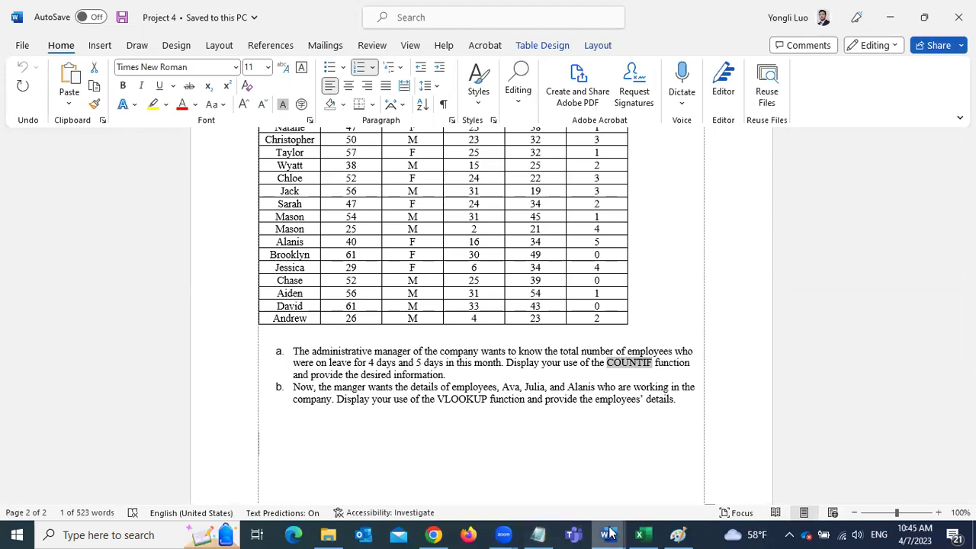
# Return to the Excel workbook and set the No of Leaves values to 3 in M2 and 5 in M3
pyautogui.moveTo(644, 535)
pyautogui.click(633, 469)
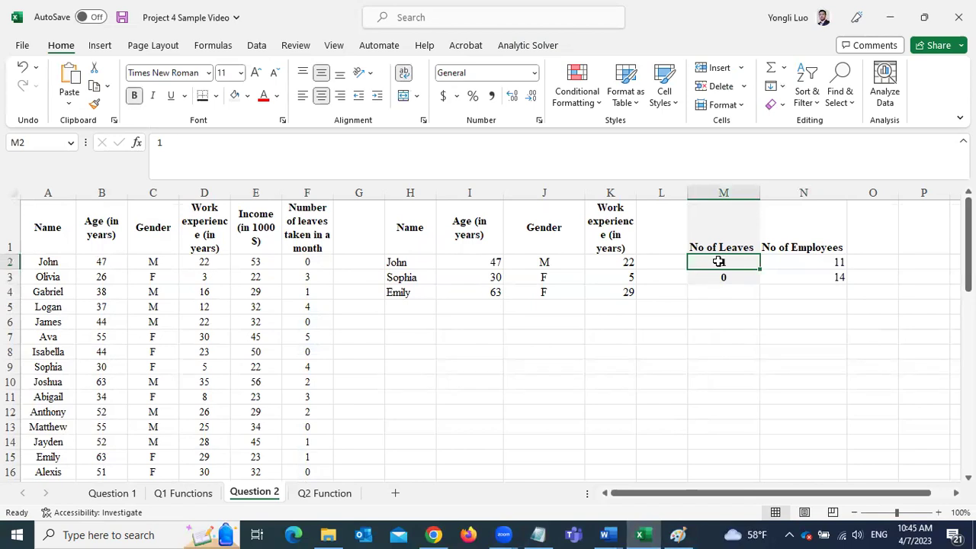
pyautogui.write('2')
pyautogui.press('Return')
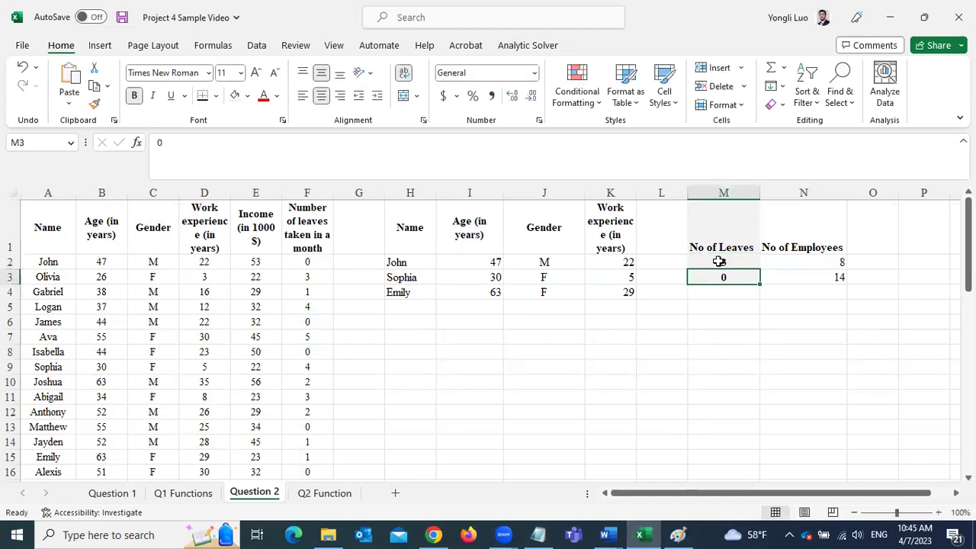
pyautogui.write('5')
pyautogui.press('Return')
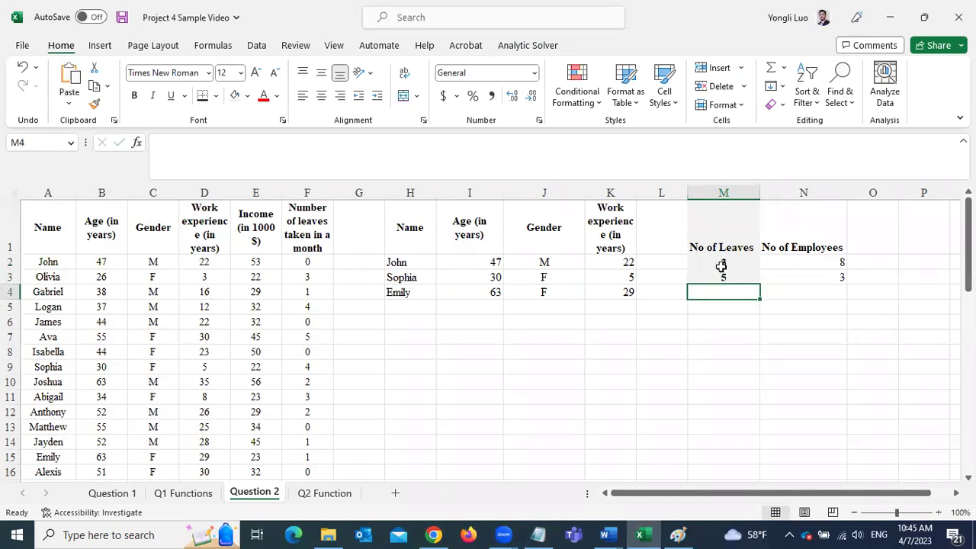
# Switch to the Project 4 Word document and select the word VLOOKUP in question b
pyautogui.click(718, 260)
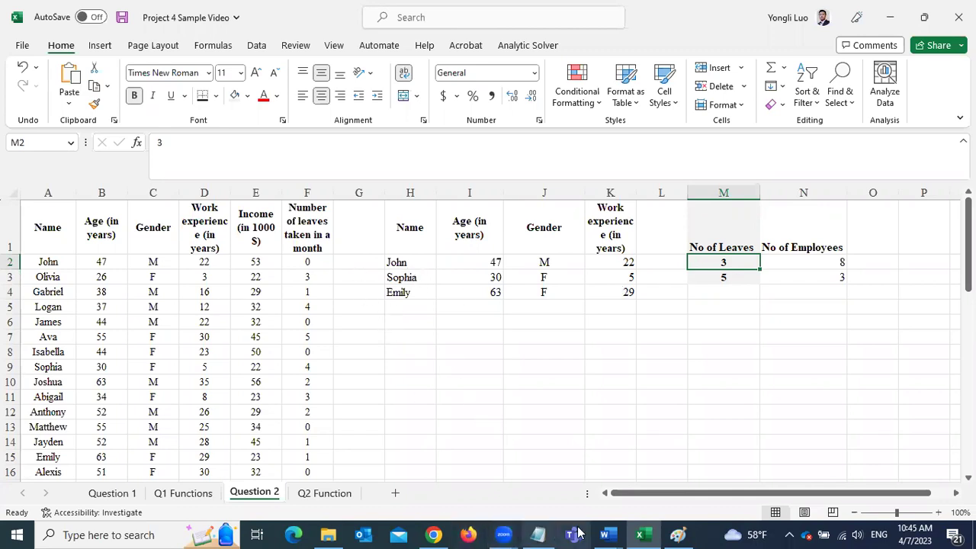
pyautogui.click(605, 535)
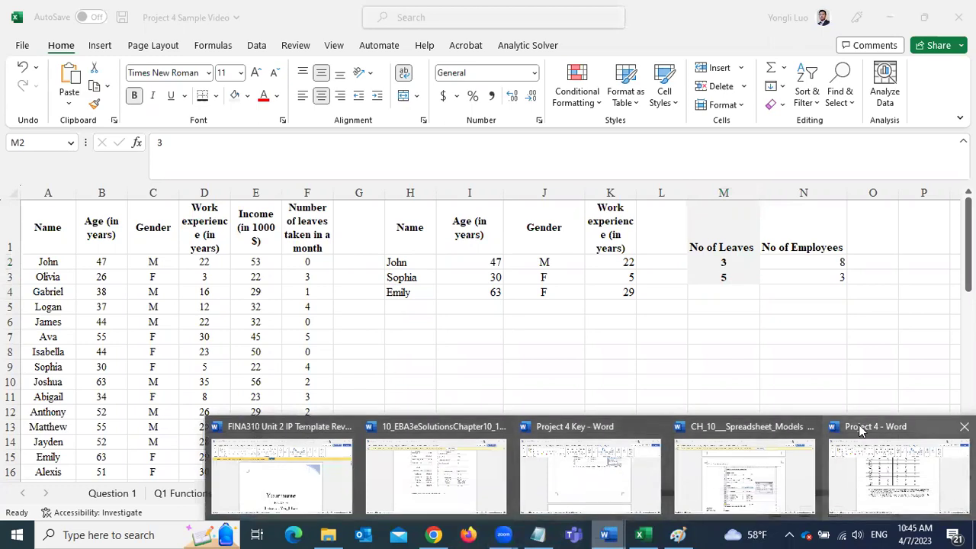
pyautogui.click(898, 474)
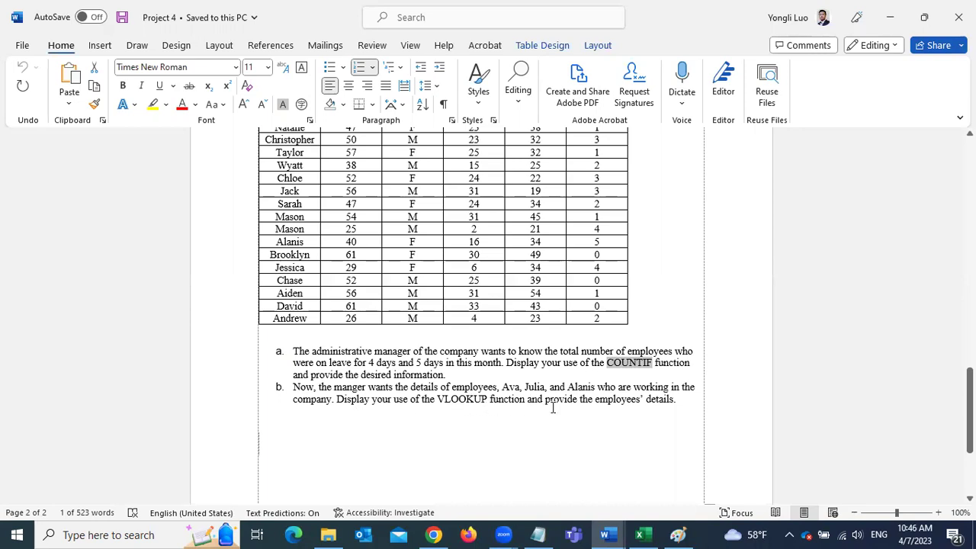
pyautogui.moveTo(438, 399); pyautogui.dragTo(488, 403)
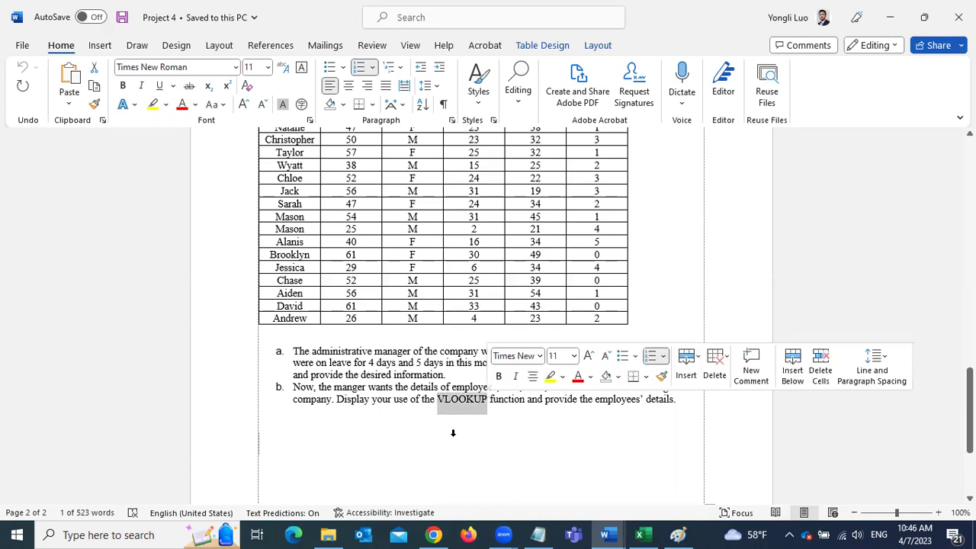
# Return to the Excel workbook and examine the VLOOKUP syntax, argument descriptions and Company ID example on the Q2 Function sheet
pyautogui.hotkey('alt', 'Tab')
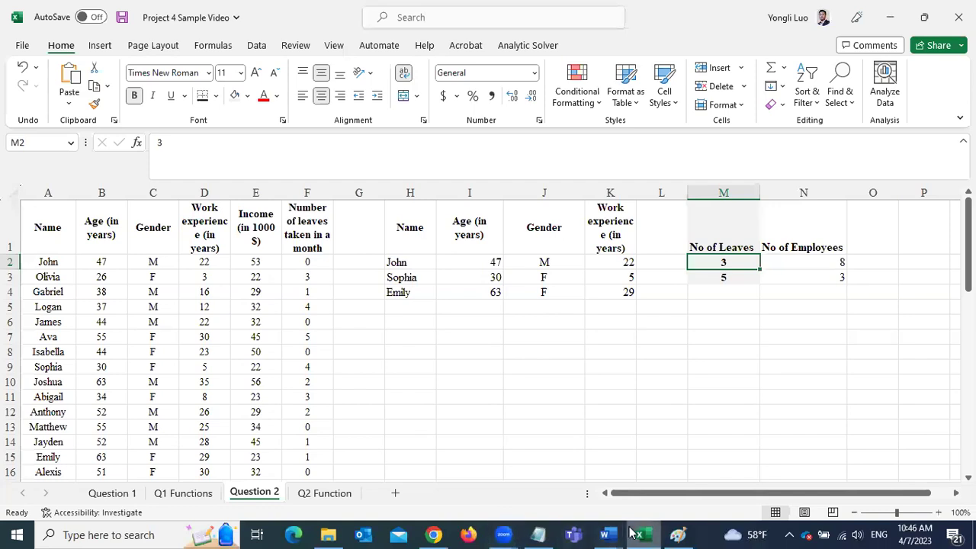
pyautogui.click(334, 494)
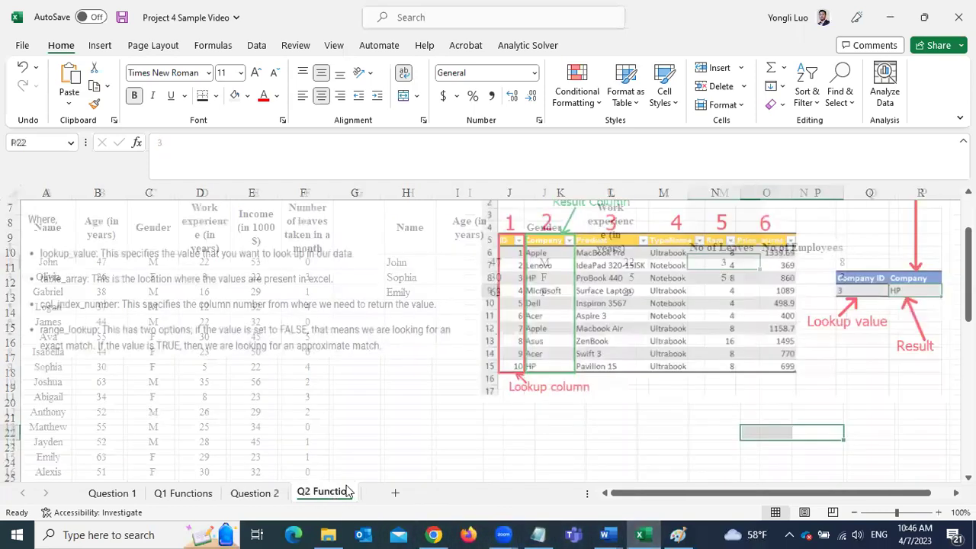
pyautogui.rightClick(637, 303)
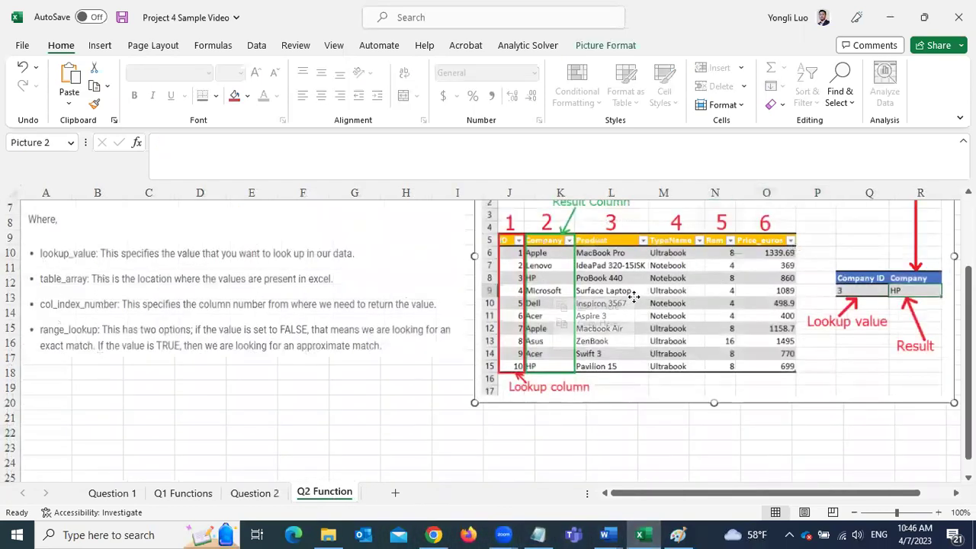
pyautogui.click(678, 280)
pyautogui.scroll(2, 679, 280)
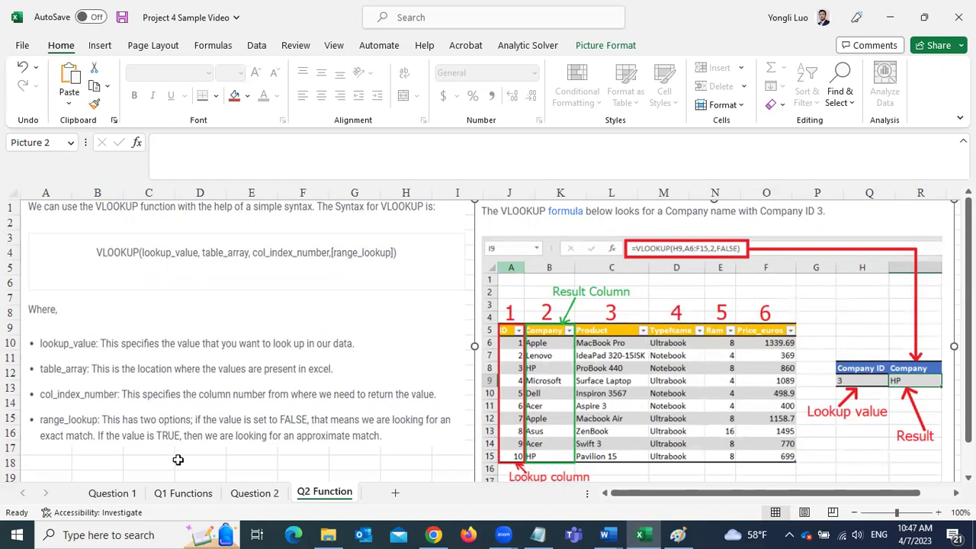
pyautogui.scroll(-1, 214, 396)
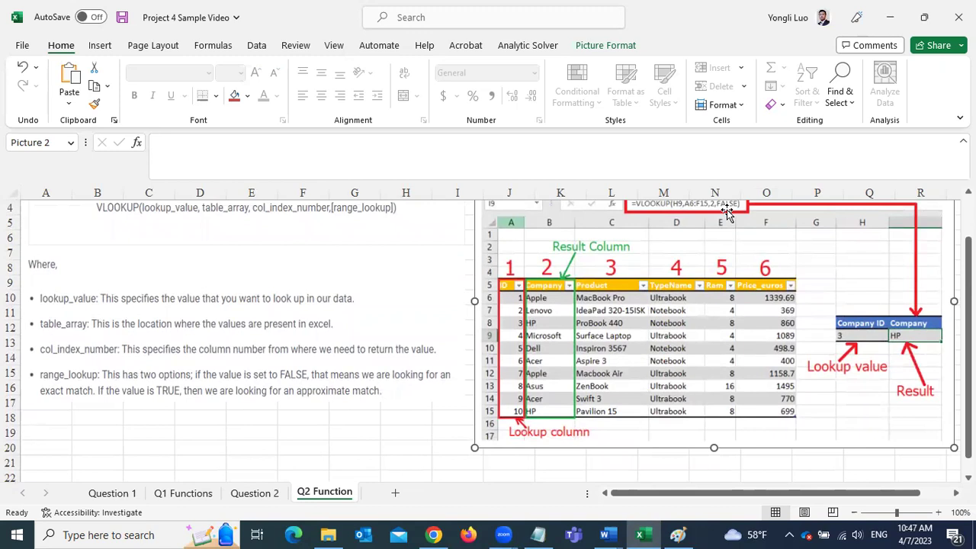
# Check question b in the Project 4 Word document and return to the Excel workbook's Question 2 sheet
pyautogui.click(642, 535)
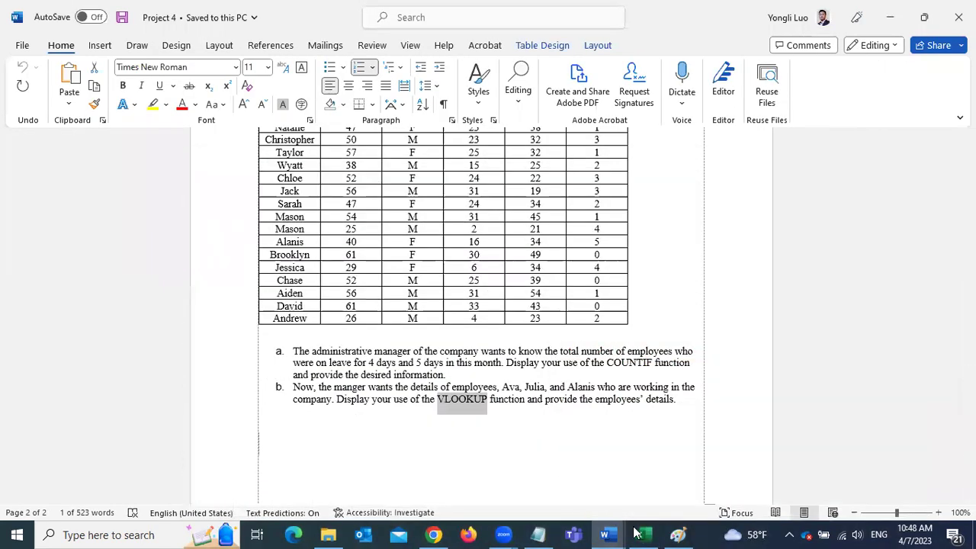
pyautogui.click(642, 534)
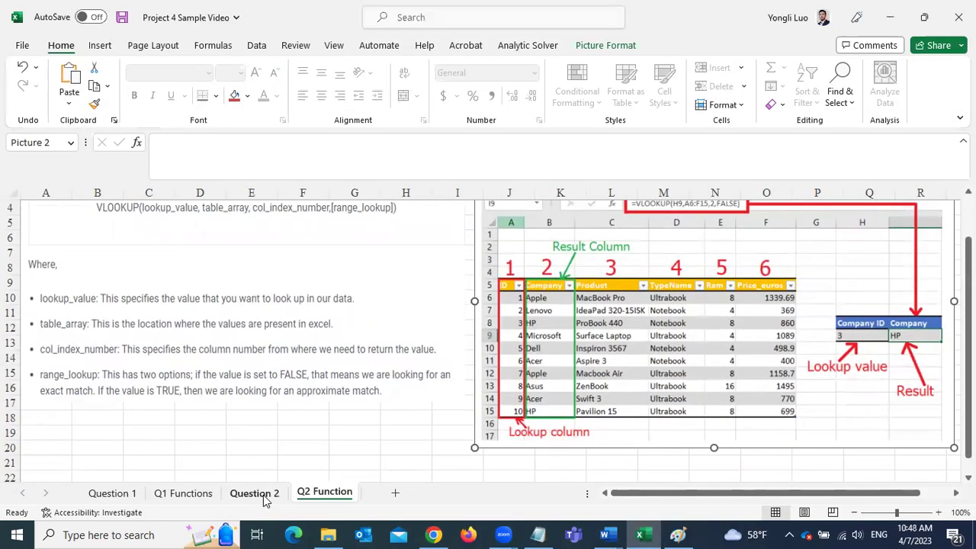
pyautogui.click(265, 499)
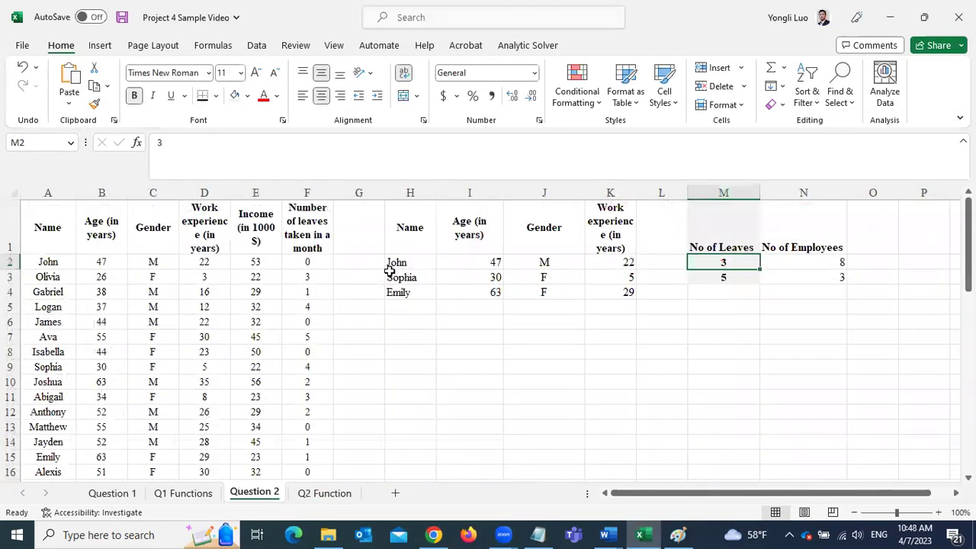
# Examine the lookup name in H2 and the arguments of the VLOOKUP age formula in I2, leaving the formula as it is
pyautogui.click(396, 263)
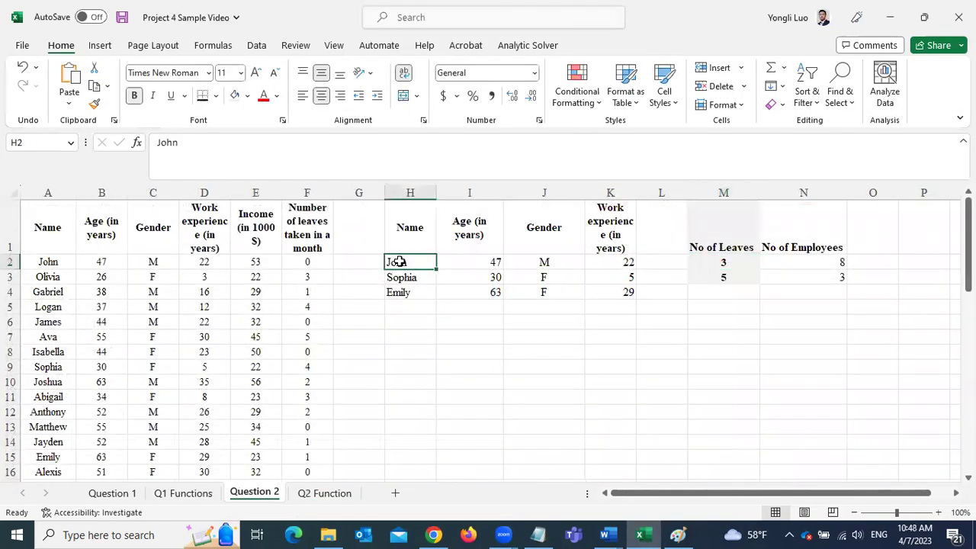
pyautogui.click(465, 262)
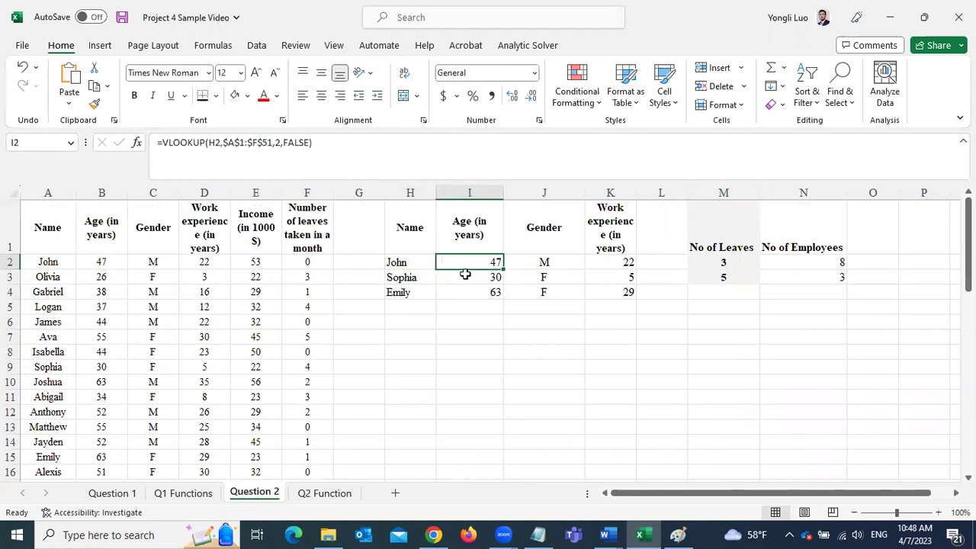
pyautogui.moveTo(316, 145); pyautogui.dragTo(158, 143)
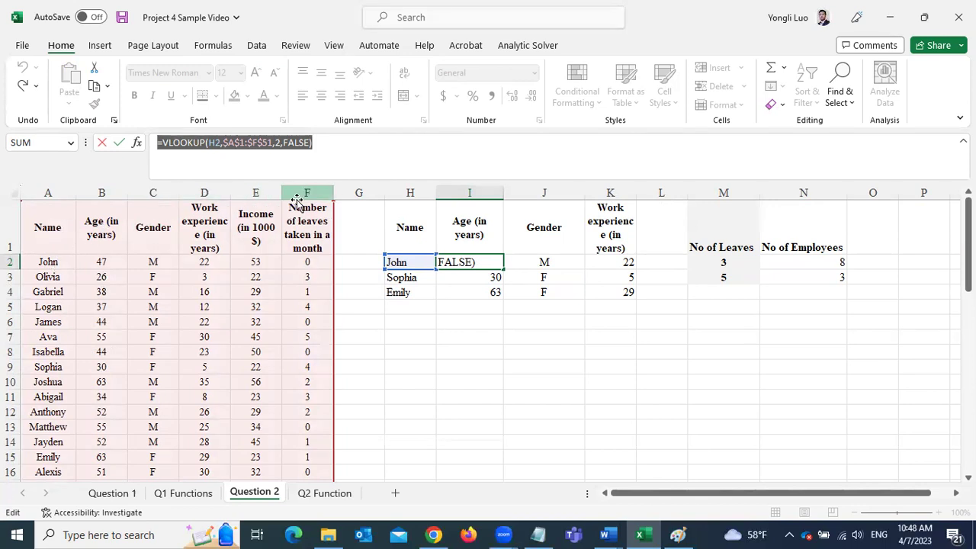
pyautogui.click(59, 222)
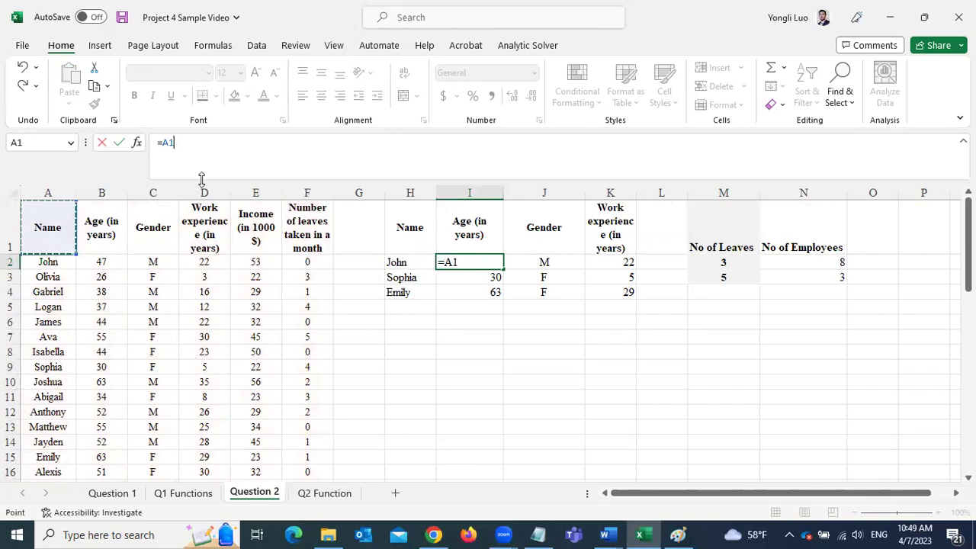
pyautogui.hotkey('ctrl', 'z')
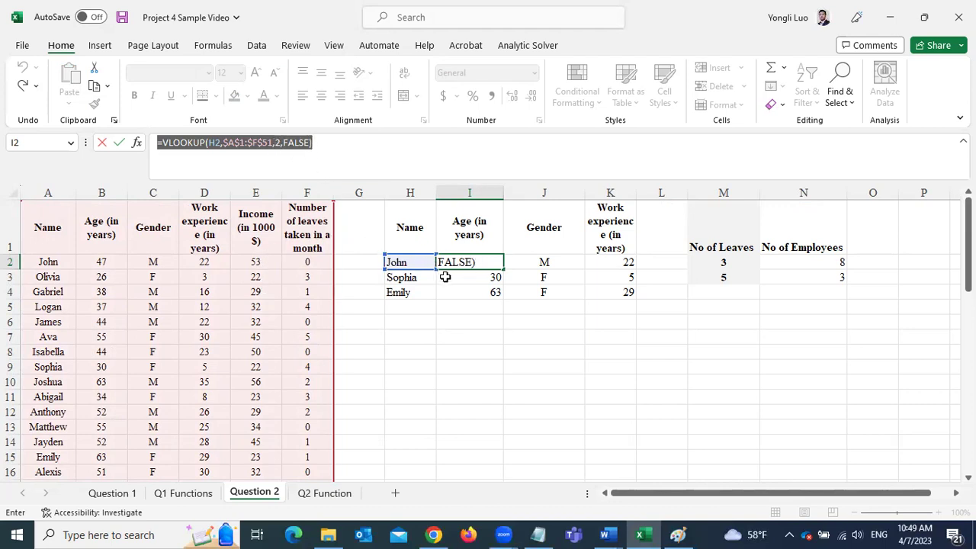
pyautogui.press('Return')
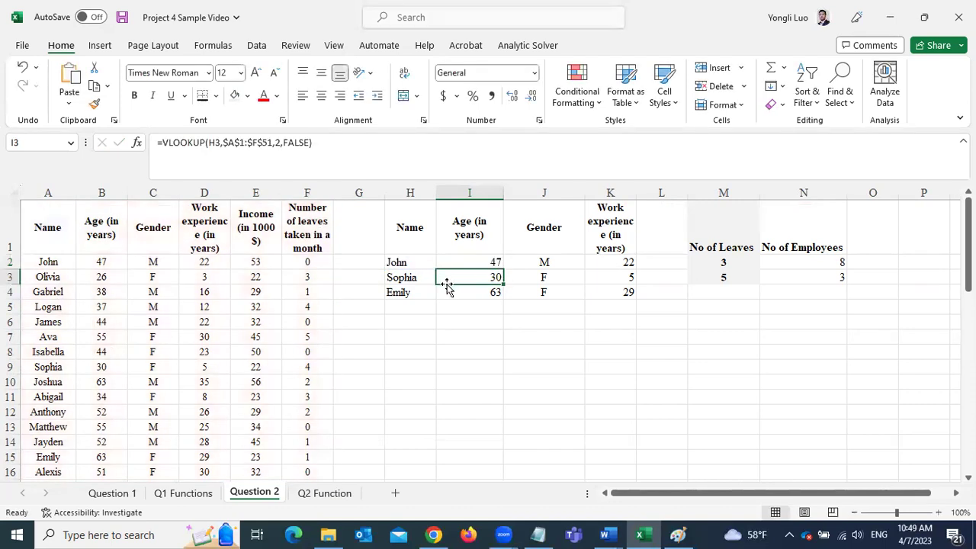
# Enter the employee name from A6 in H6 and start a VLOOKUP formula in I6 with H6 as the lookup value
pyautogui.click(412, 322)
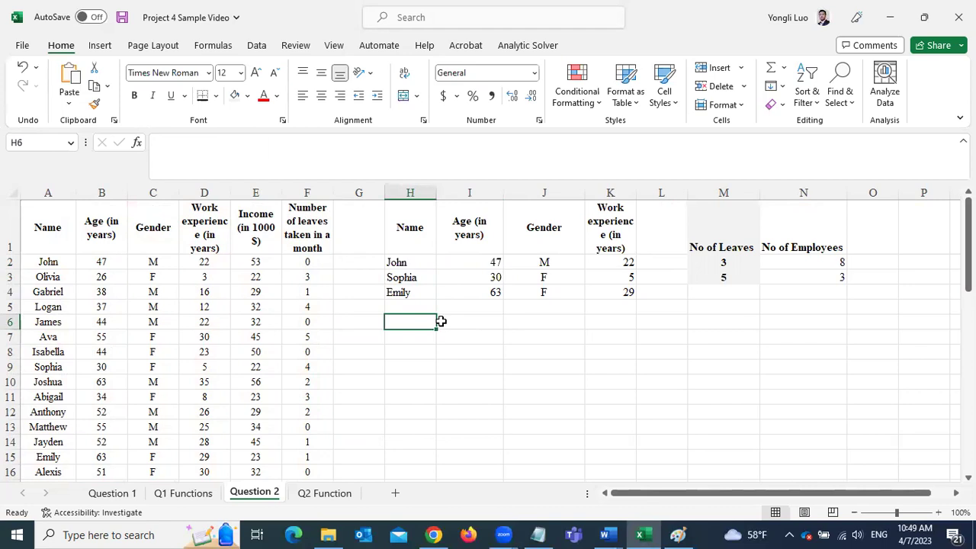
pyautogui.write('James')
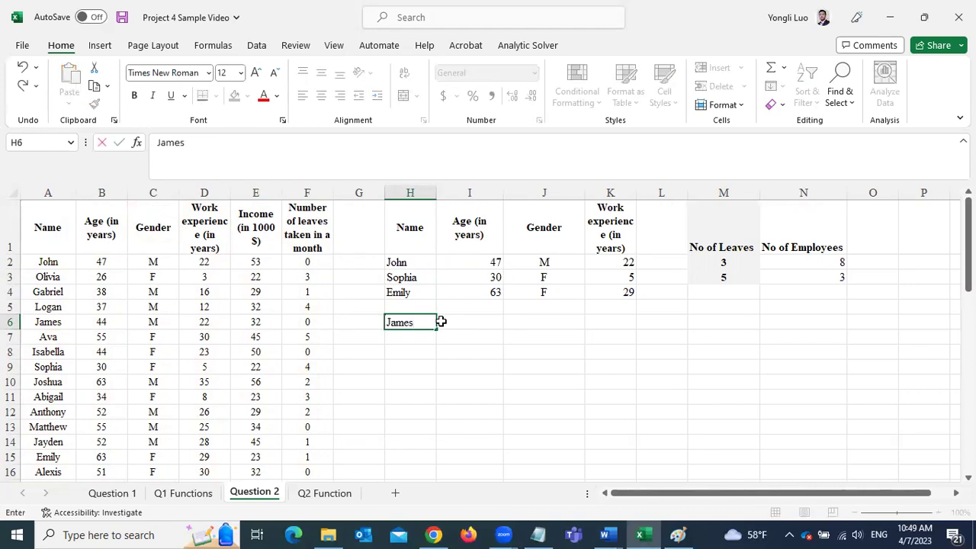
pyautogui.click(488, 321)
pyautogui.write('=')
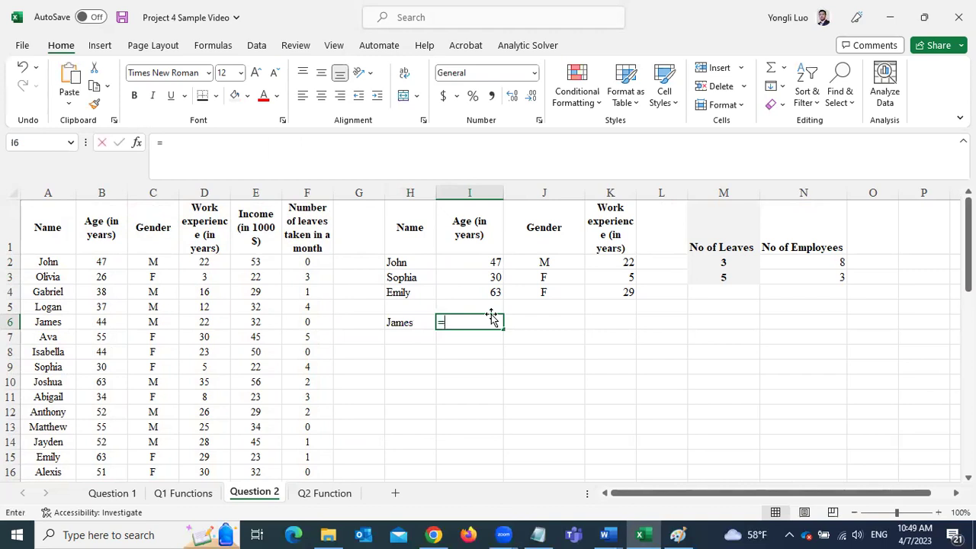
pyautogui.write('vlookup')
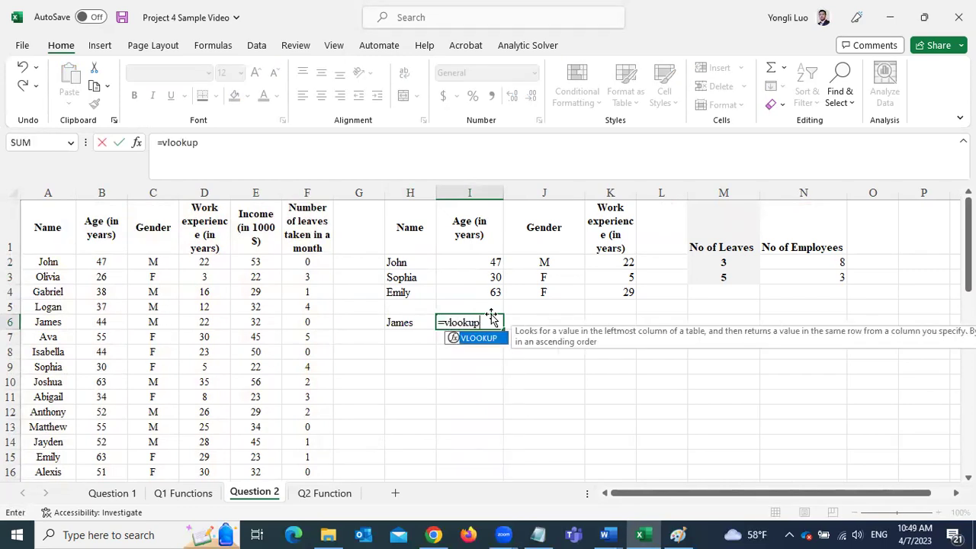
pyautogui.write('(')
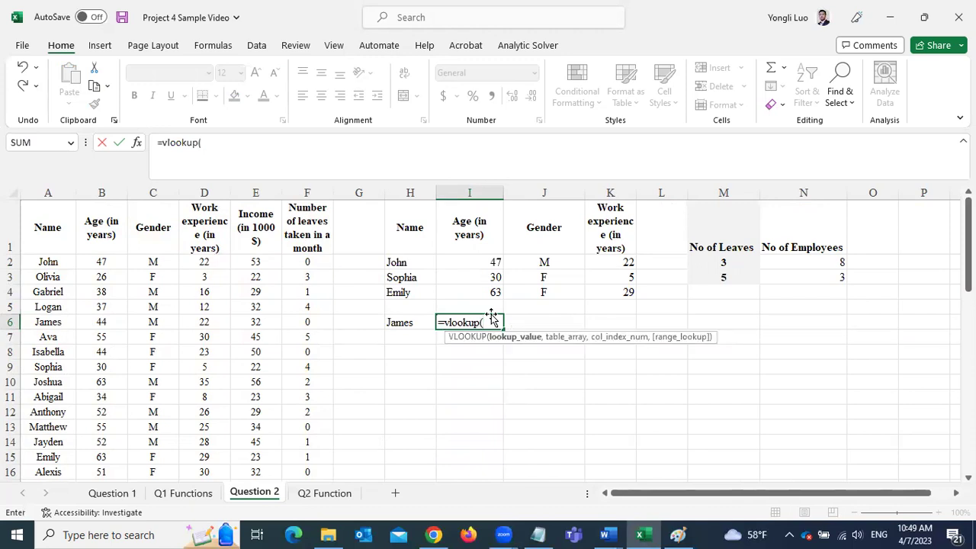
pyautogui.click(397, 323)
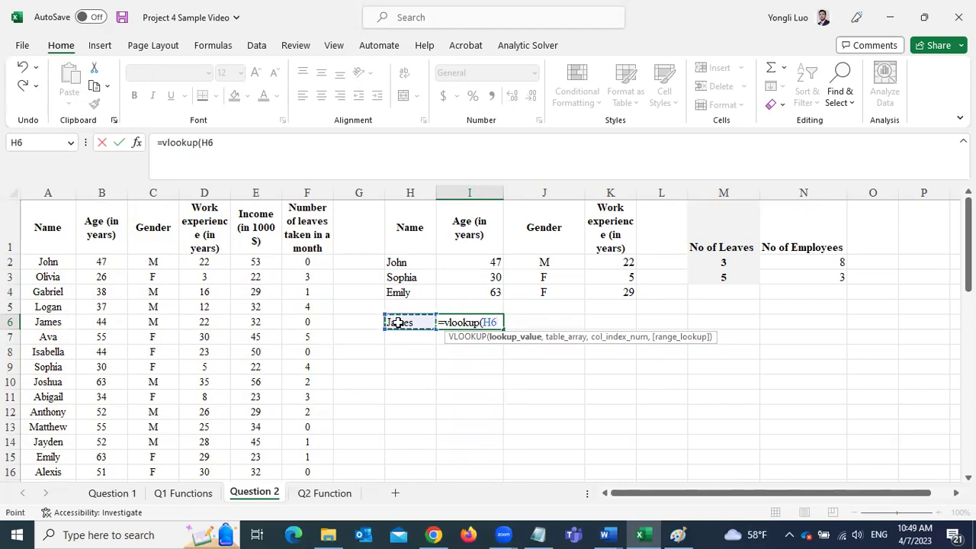
pyautogui.write(',')
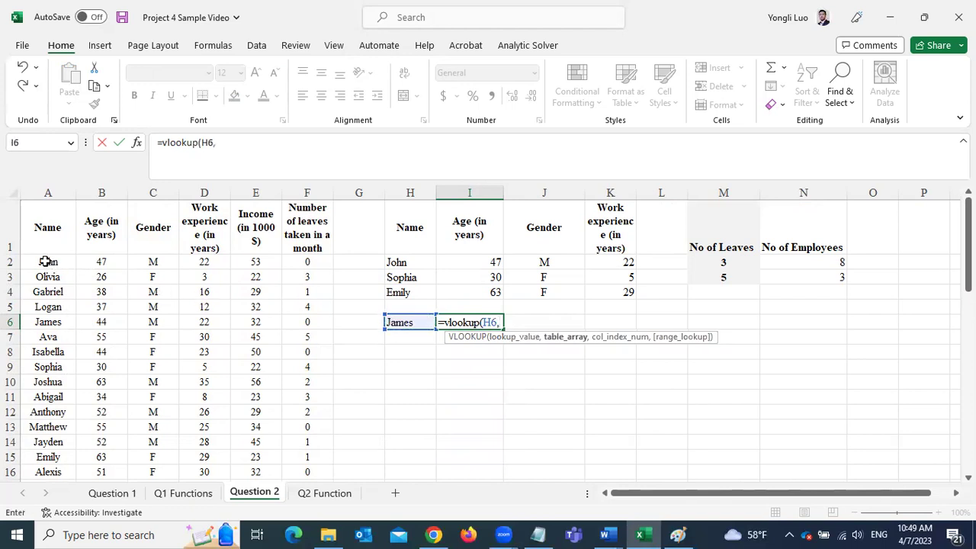
# Complete the VLOOKUP formula in I6 with table array A2:F51, column index 2 and FALSE for an exact match
pyautogui.moveTo(46, 261); pyautogui.dragTo(309, 448)
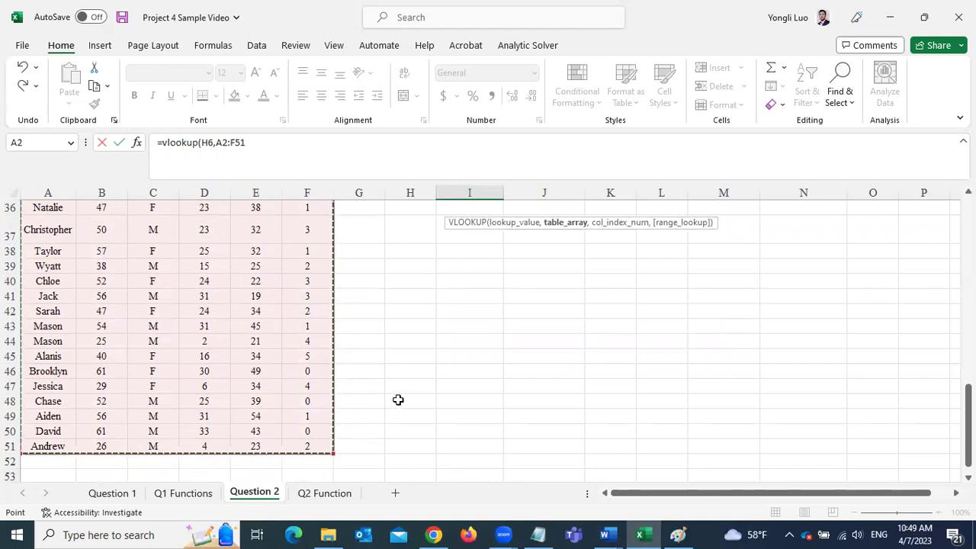
pyautogui.scroll(4, 415, 361)
pyautogui.scroll(8, 415, 361)
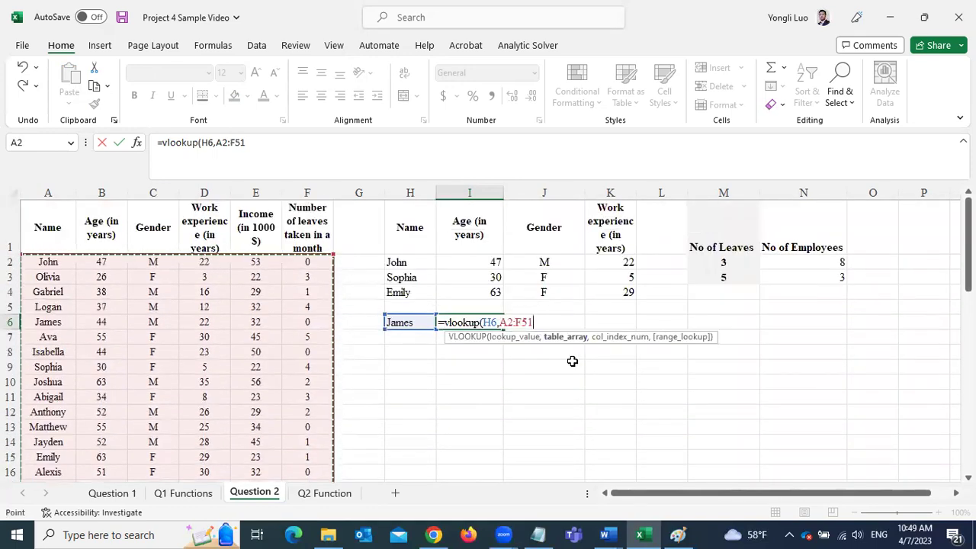
pyautogui.write(',2')
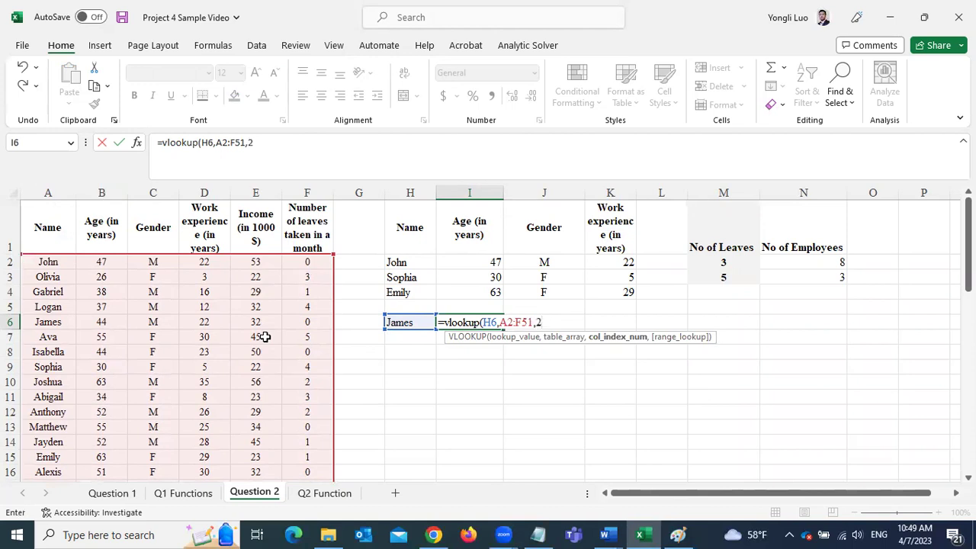
pyautogui.write(',')
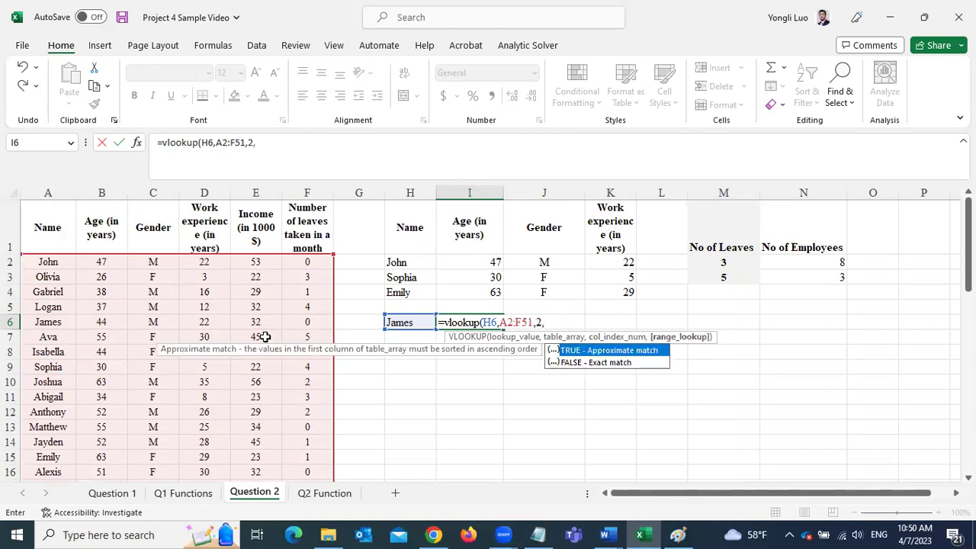
pyautogui.doubleClick(571, 363)
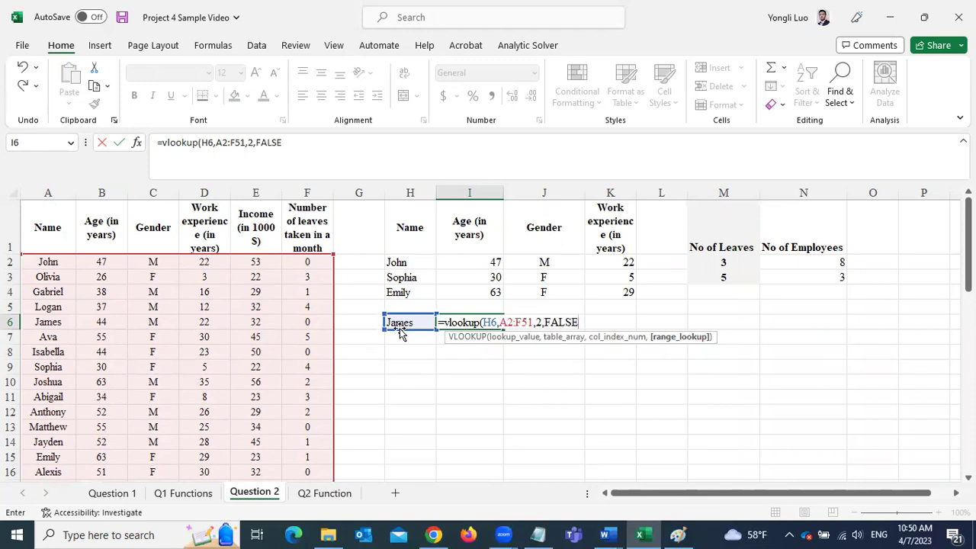
pyautogui.write(')')
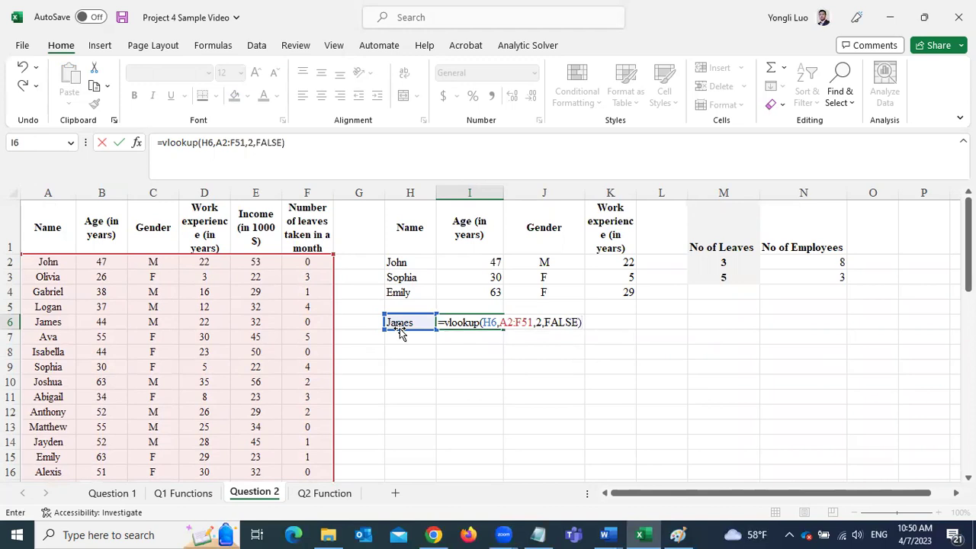
pyautogui.press('Return')
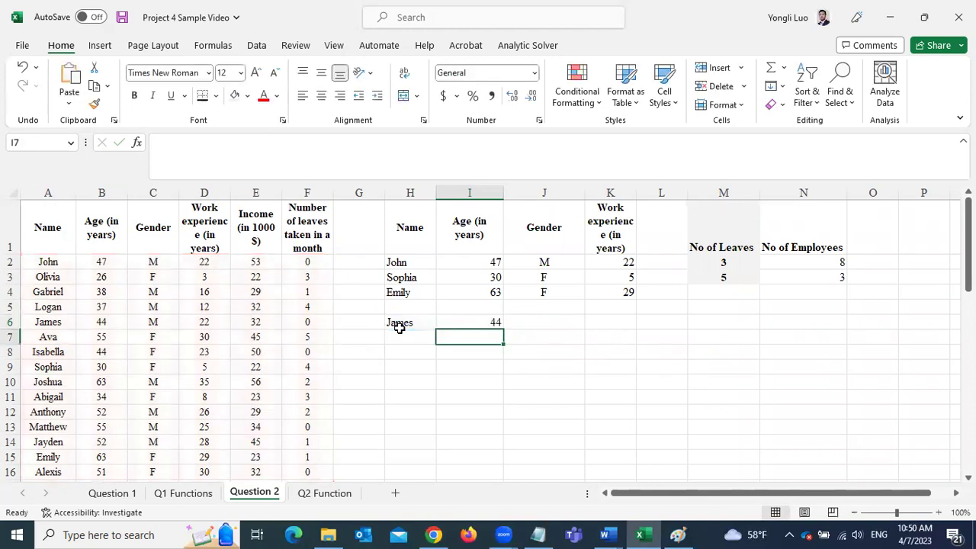
# Replace the name in H6 with the employee name from A7 and compare the age in I6 with B7
pyautogui.click(475, 321)
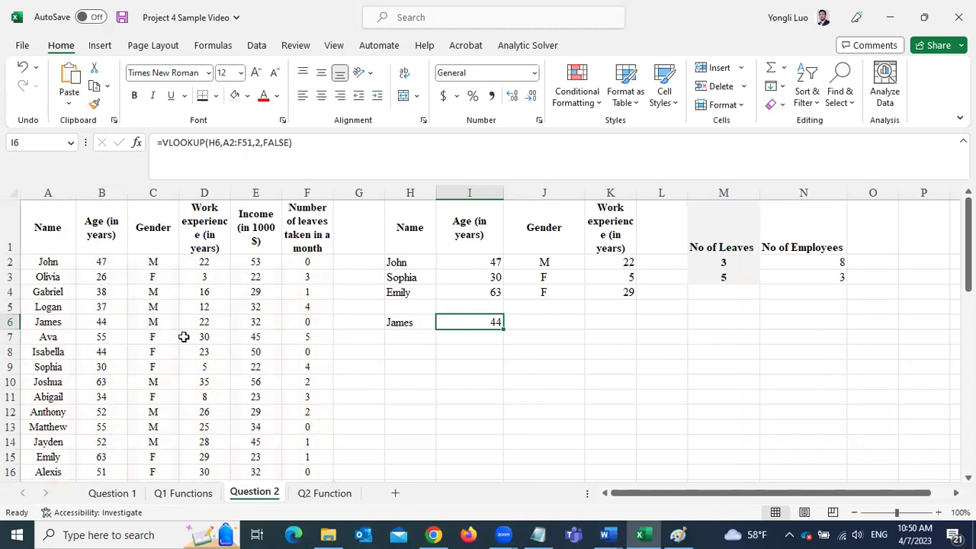
pyautogui.click(398, 325)
pyautogui.write('A')
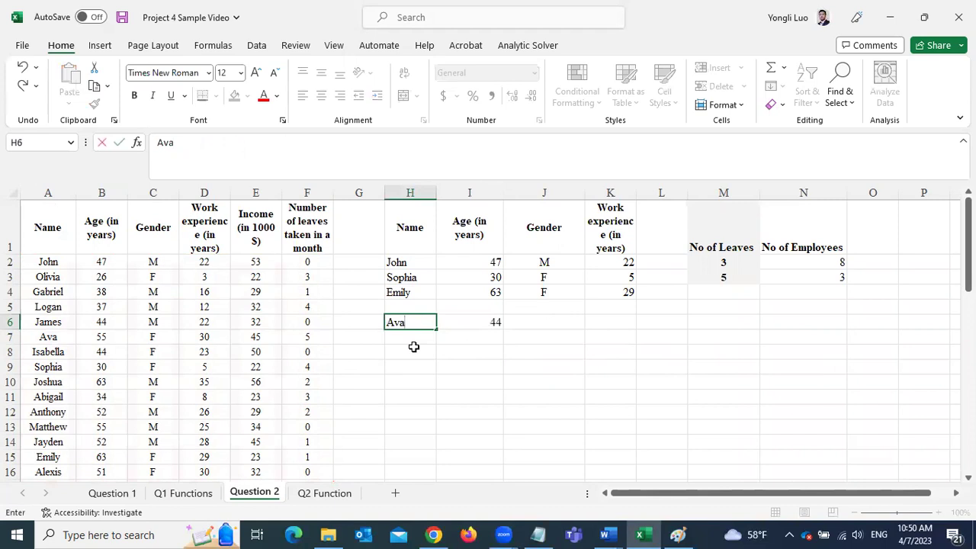
pyautogui.write('va')
pyautogui.press('Return')
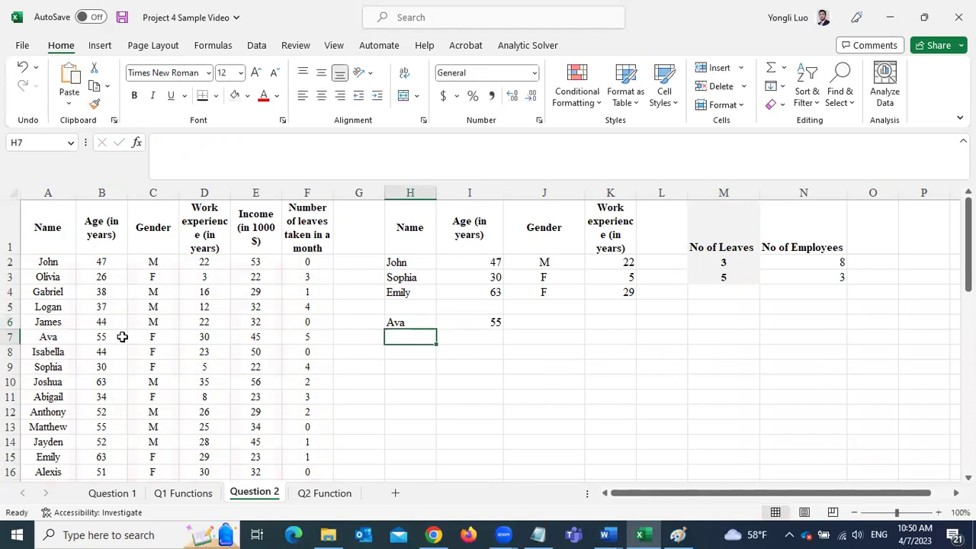
pyautogui.click(101, 340)
pyautogui.click(479, 319)
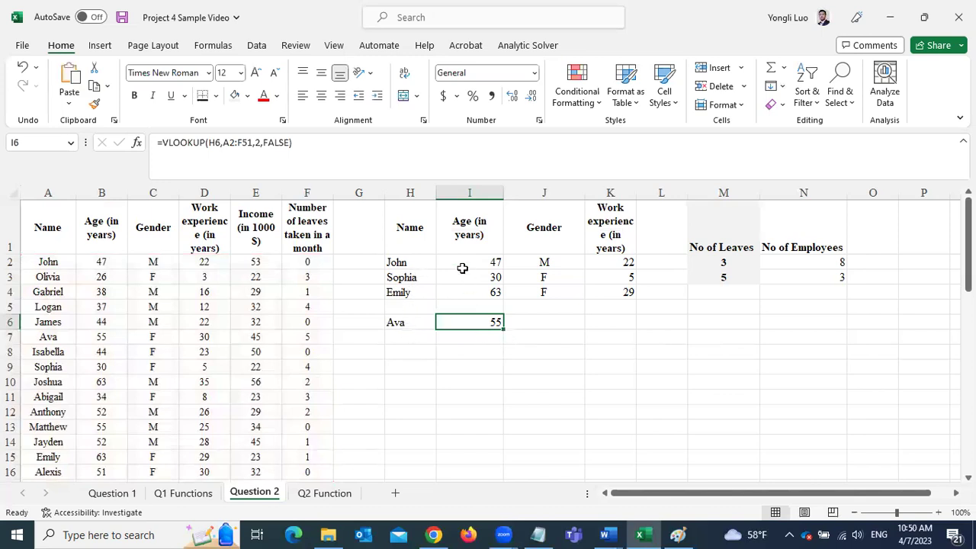
# Start a VLOOKUP formula in J6 with H6 as the lookup value and A2:F51 as the table array
pyautogui.click(549, 322)
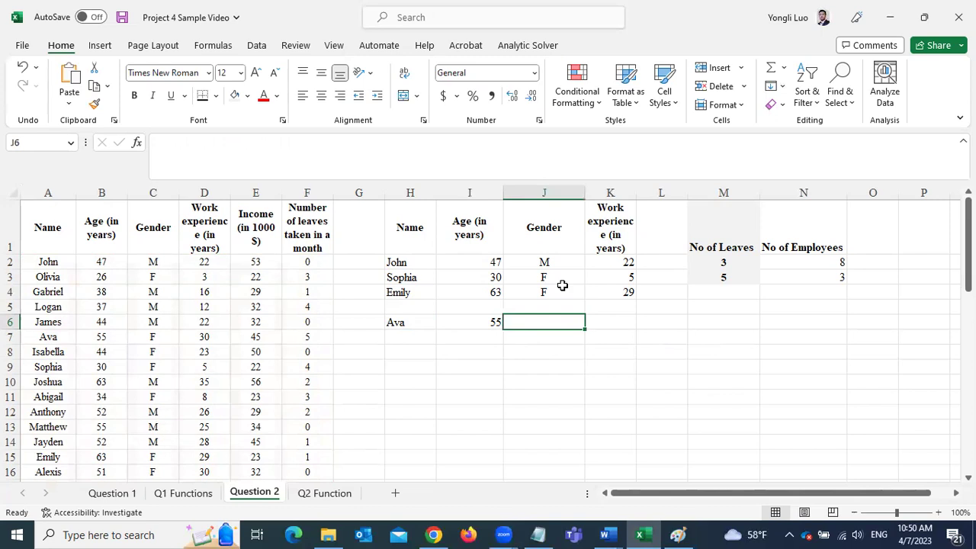
pyautogui.write('=')
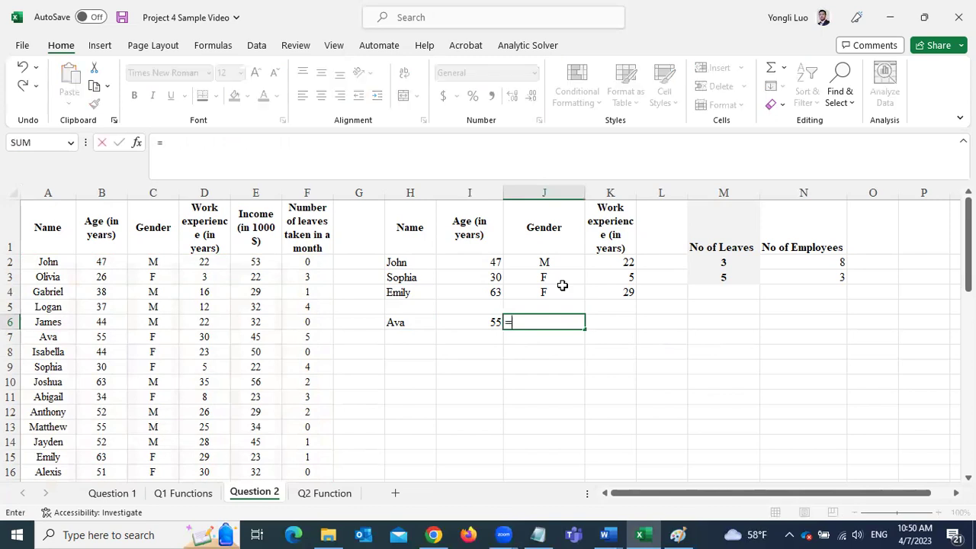
pyautogui.write('vlooku')
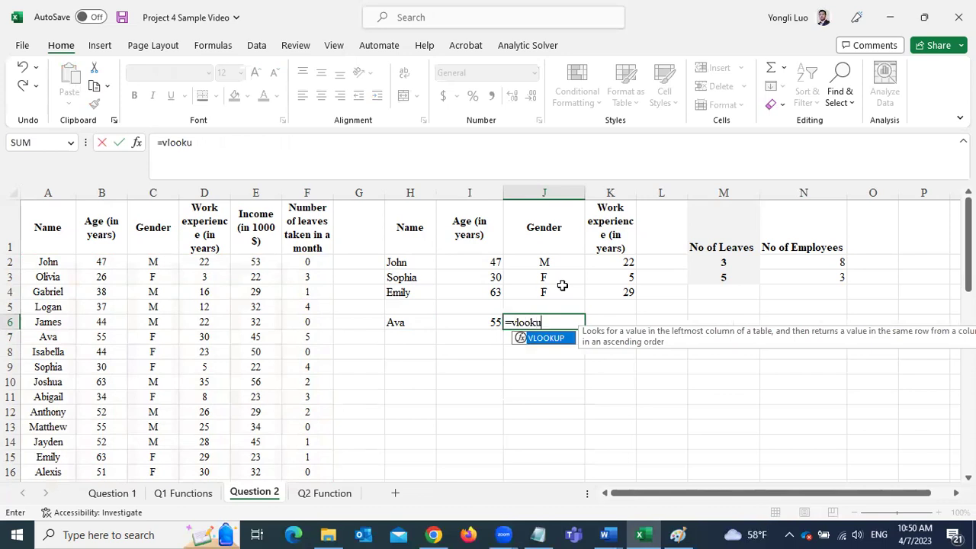
pyautogui.write('p(')
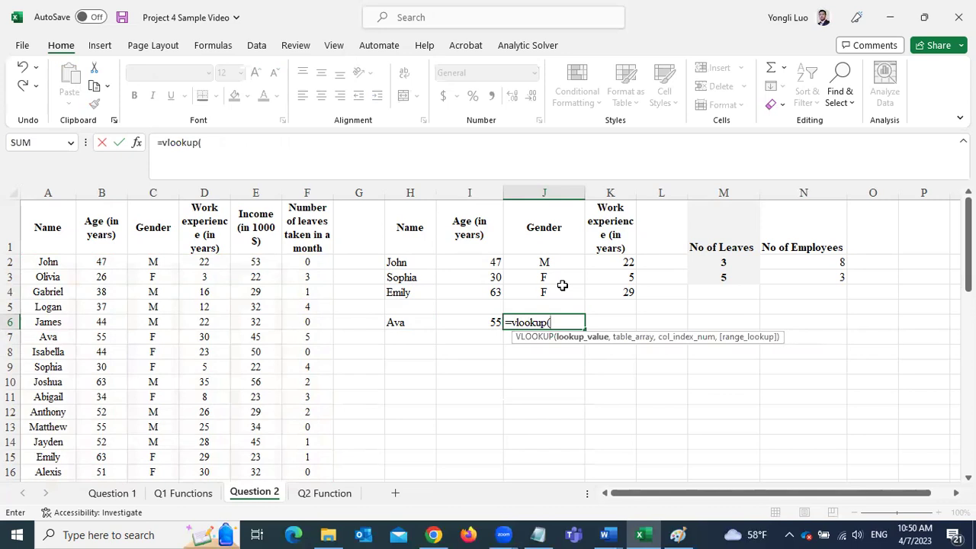
pyautogui.click(395, 324)
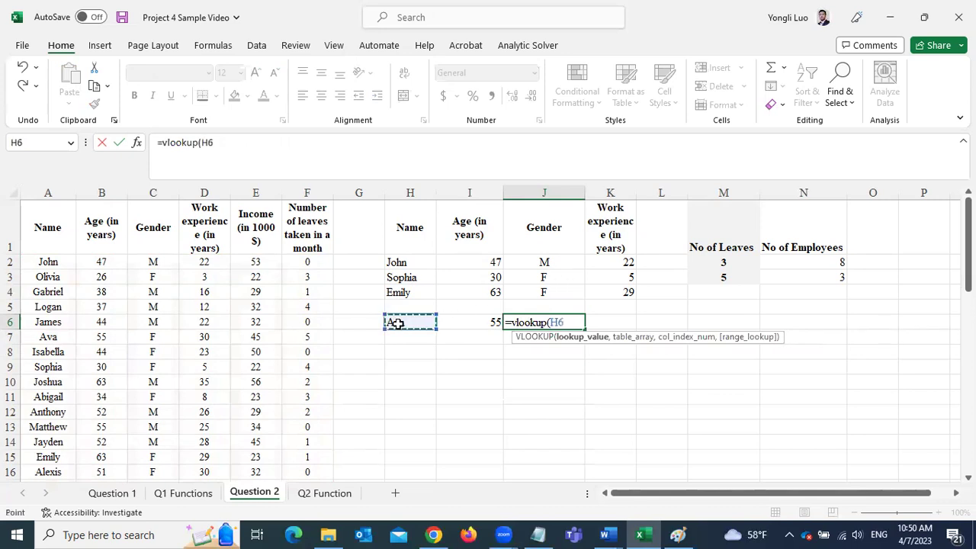
pyautogui.write(',')
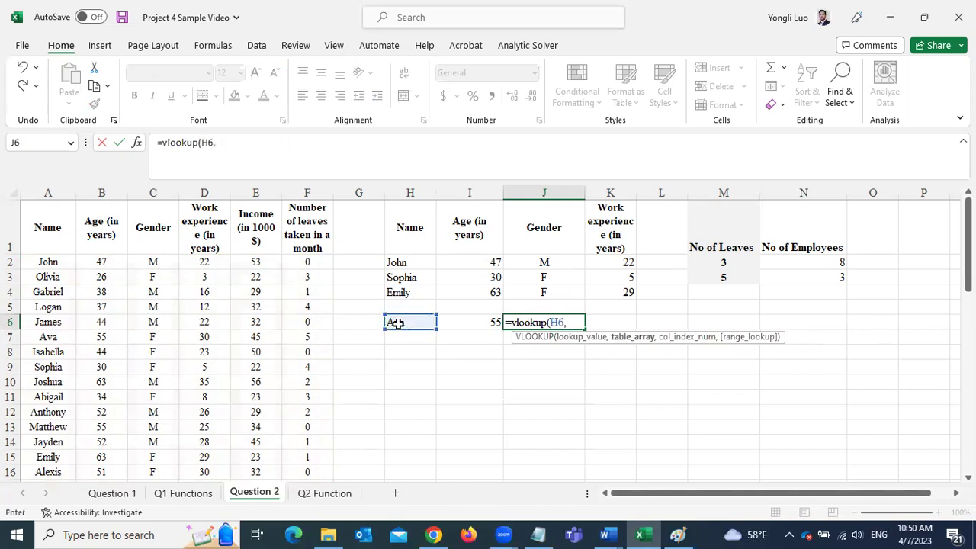
pyautogui.moveTo(47, 262); pyautogui.dragTo(306, 443)
pyautogui.scroll(7, 532, 353)
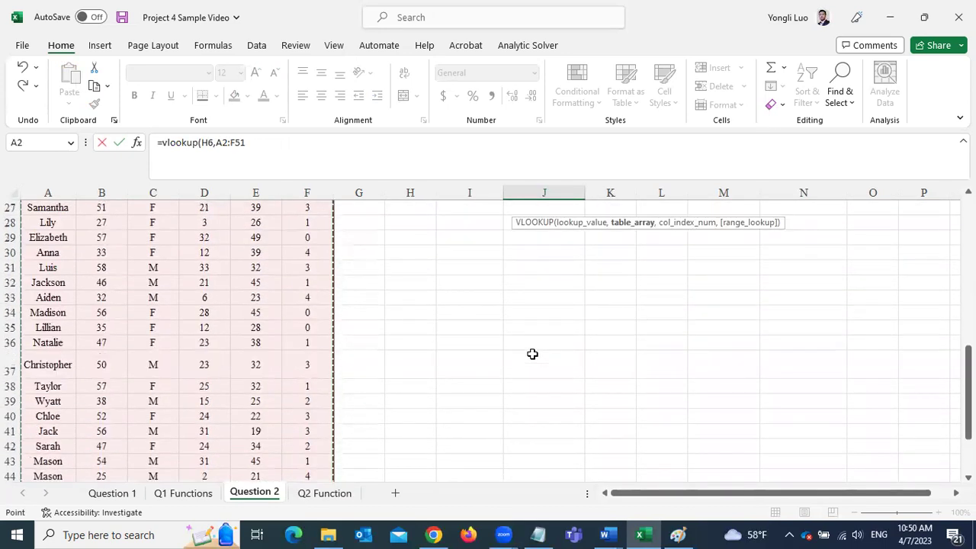
pyautogui.scroll(5, 532, 349)
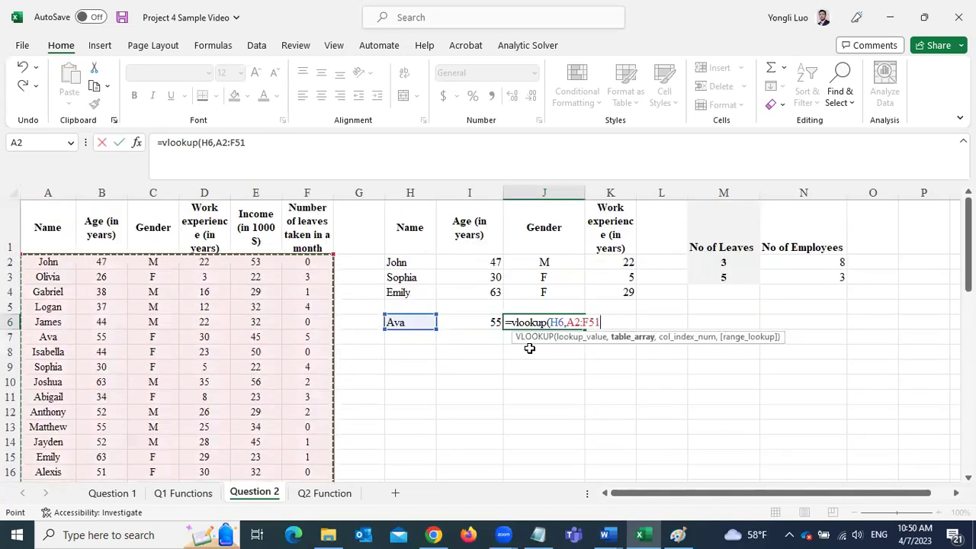
# Complete the VLOOKUP gender formula in J6 with column index 3 and FALSE for an exact match
pyautogui.write(',')
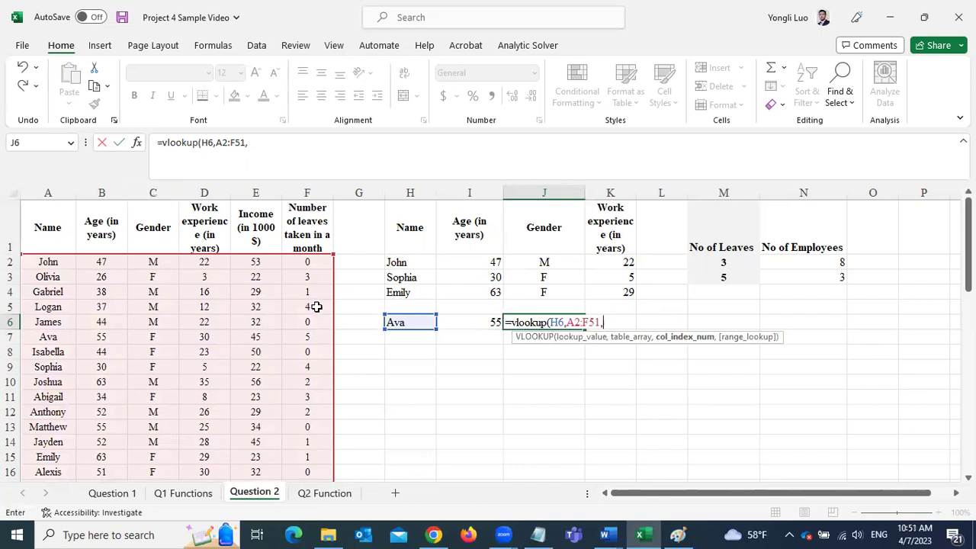
pyautogui.write(',')
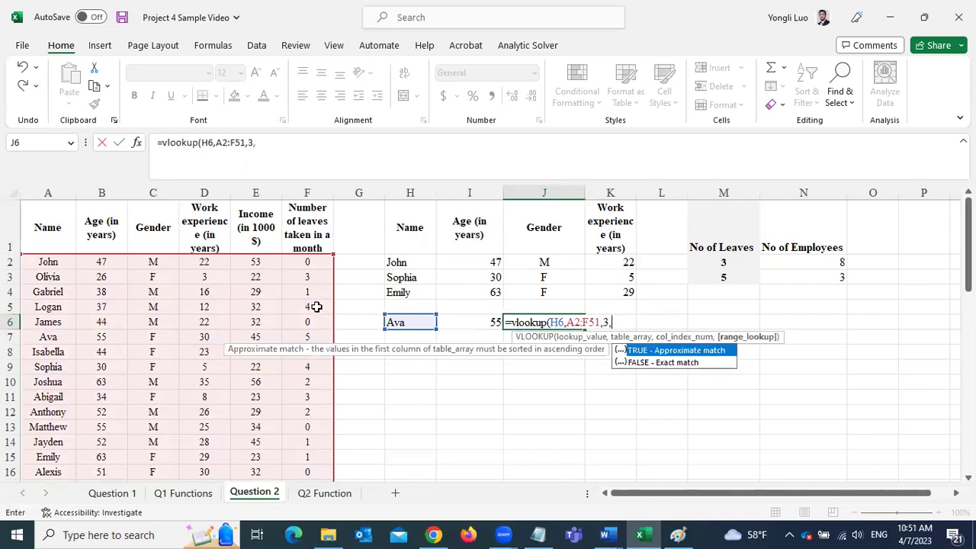
pyautogui.doubleClick(644, 364)
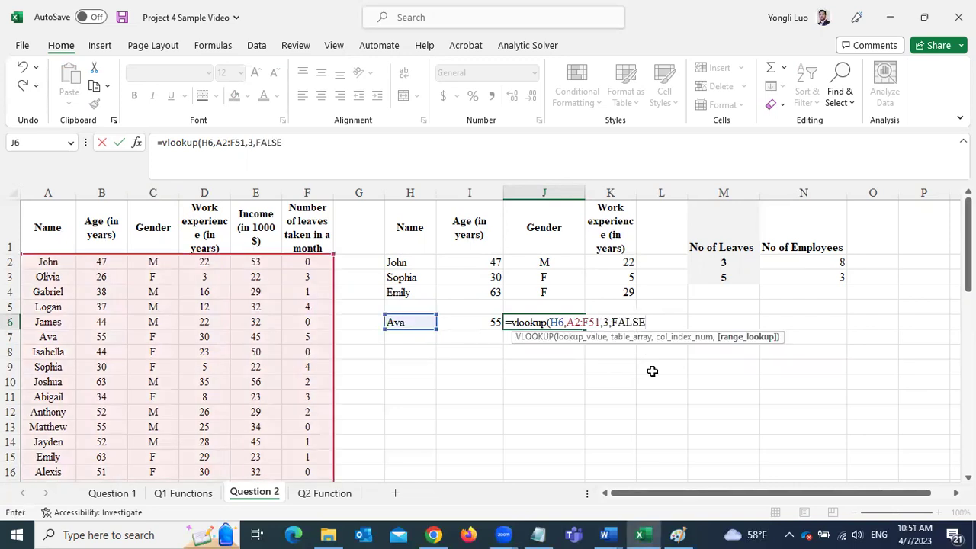
pyautogui.write(')')
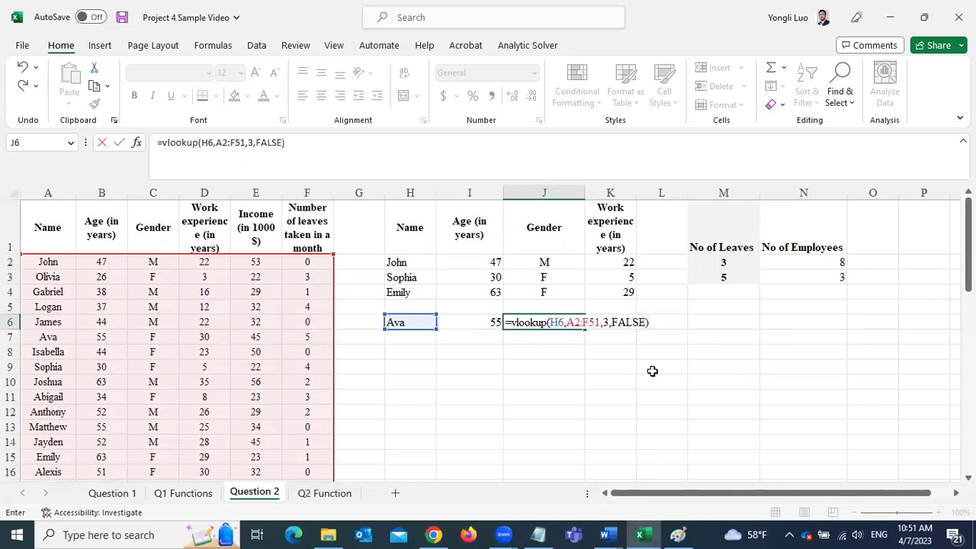
pyautogui.press('Return')
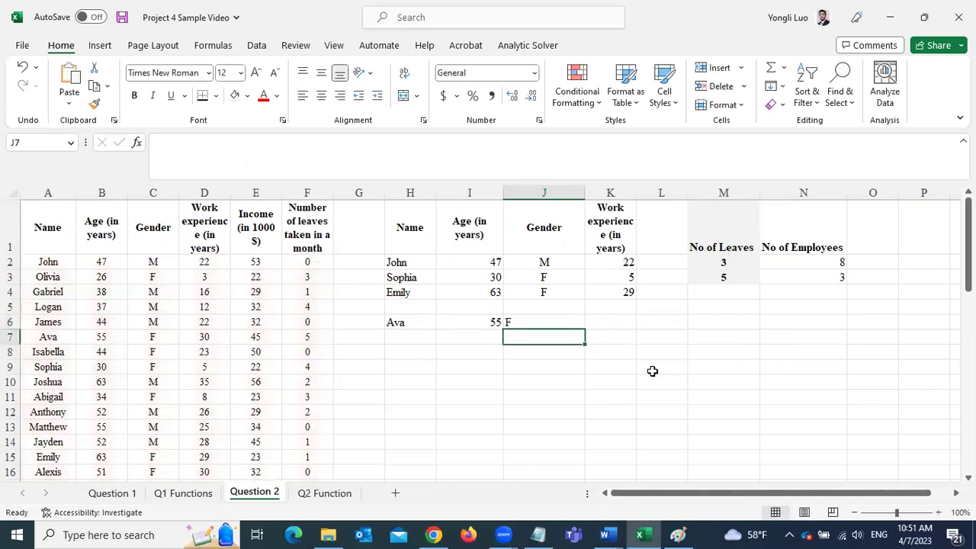
pyautogui.click(536, 321)
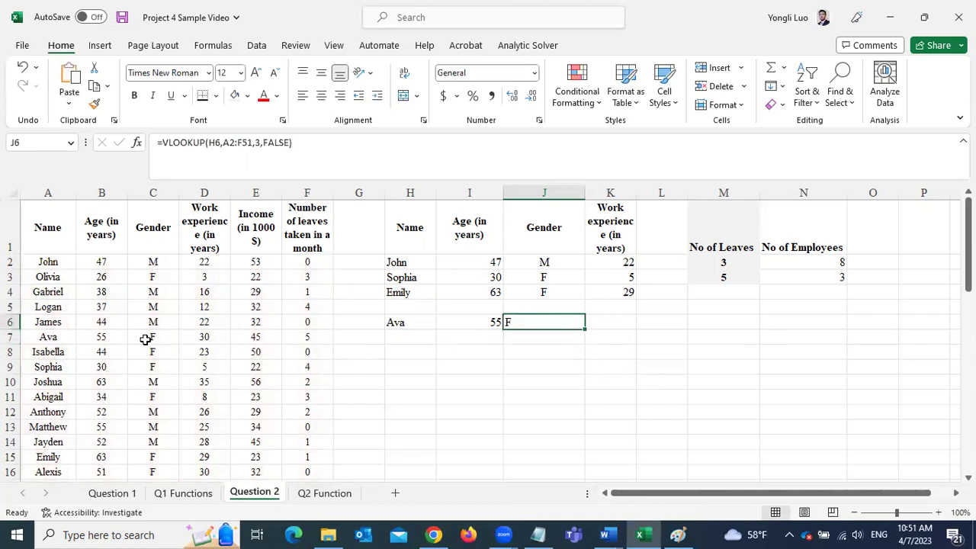
# Start a VLOOKUP formula in K6 for work experience, with H6 as the lookup value and A2:F51 as the table array
pyautogui.click(622, 321)
pyautogui.write('=vlookup')
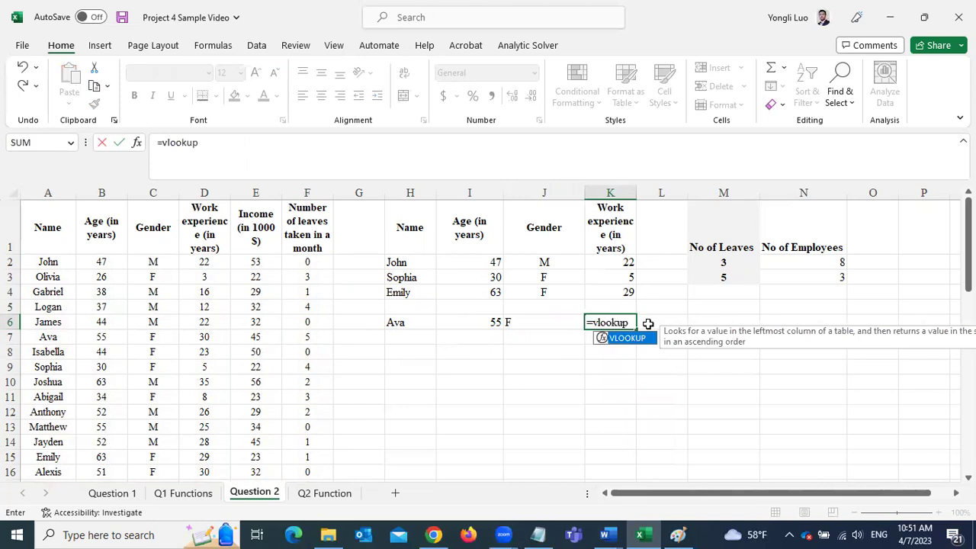
pyautogui.write('(')
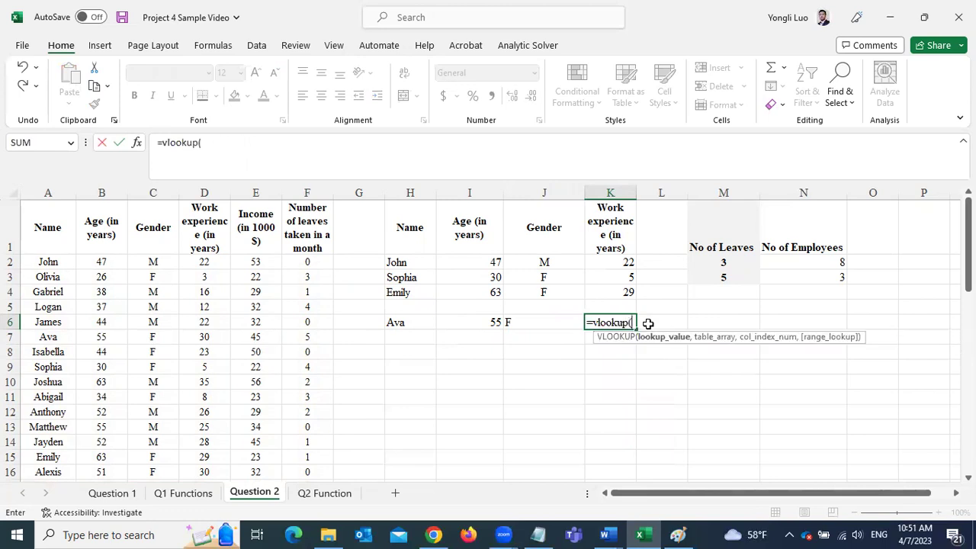
pyautogui.click(391, 323)
pyautogui.write(',')
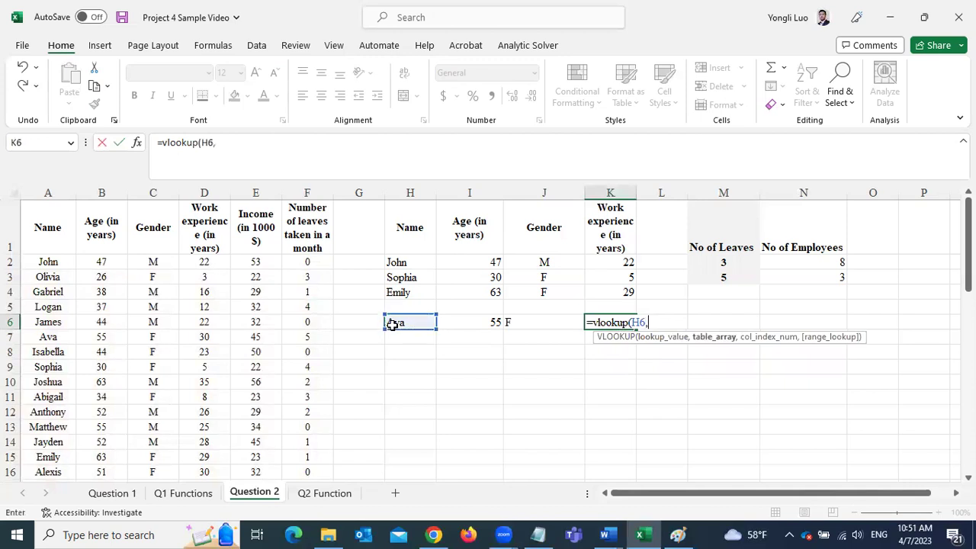
pyautogui.moveTo(38, 263); pyautogui.dragTo(318, 533)
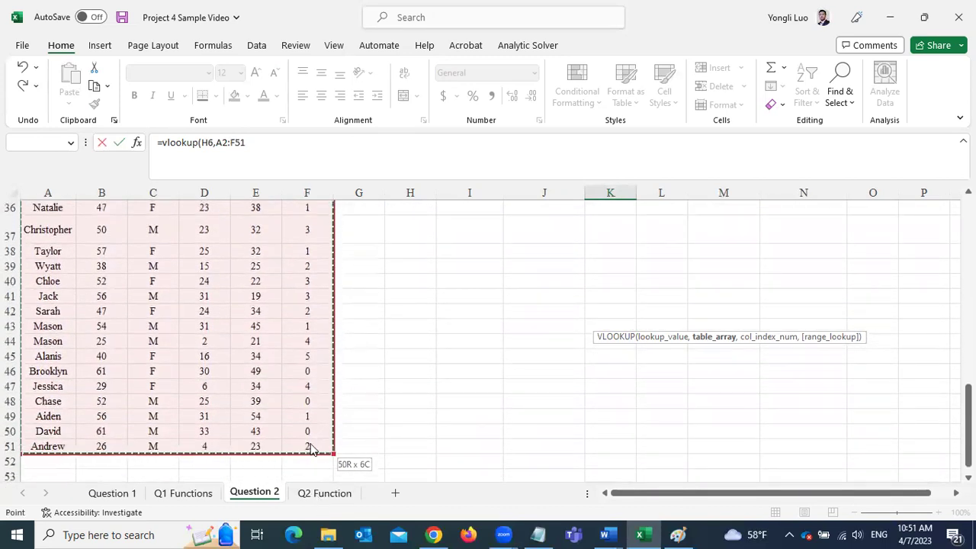
pyautogui.scroll(4, 607, 381)
pyautogui.scroll(8, 606, 381)
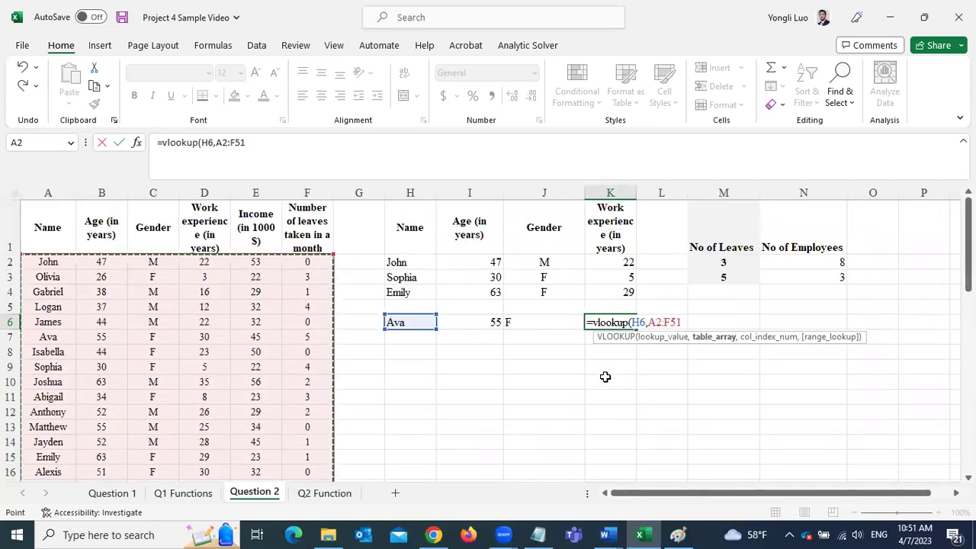
# Complete the K6 formula with column index 4 and FALSE for an exact match, and compare row 6 with the record in A7:D7
pyautogui.write(',')
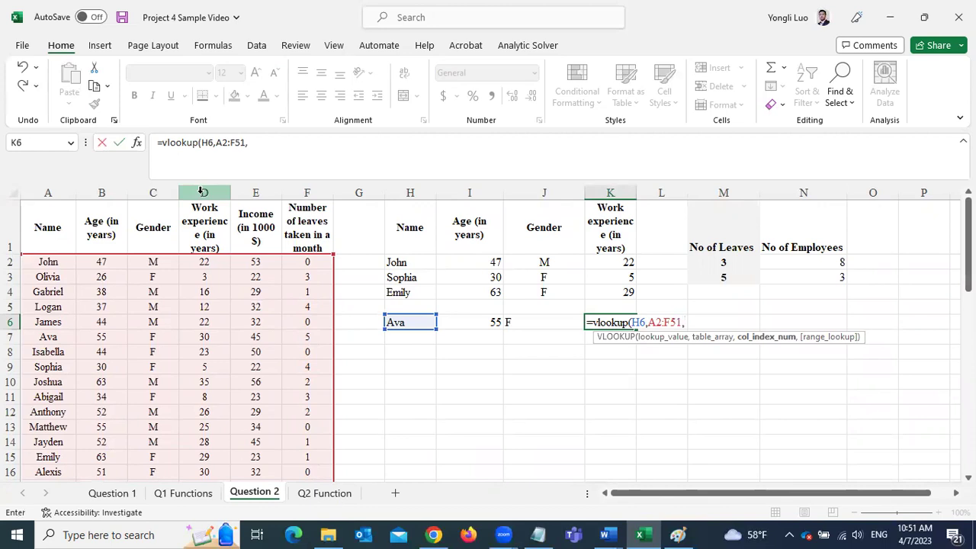
pyautogui.write('4,')
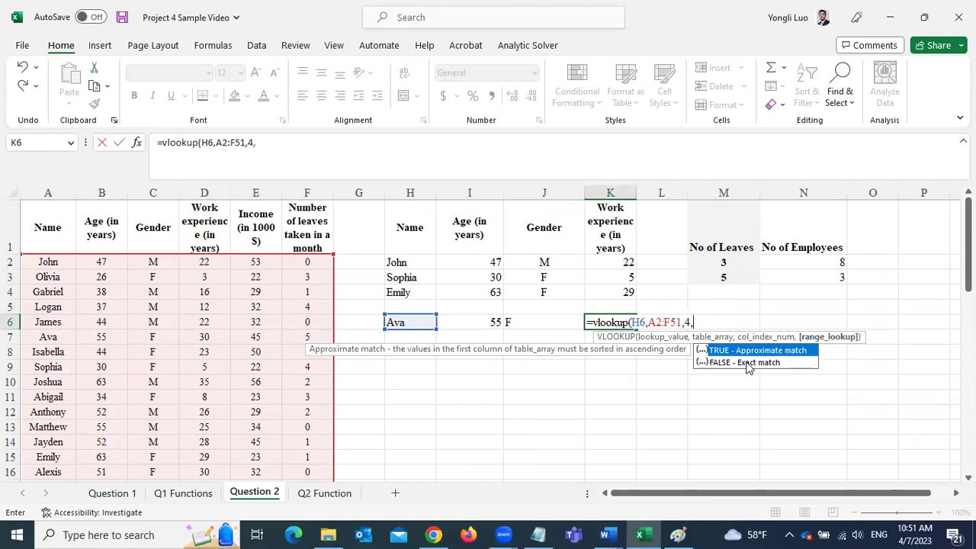
pyautogui.doubleClick(748, 363)
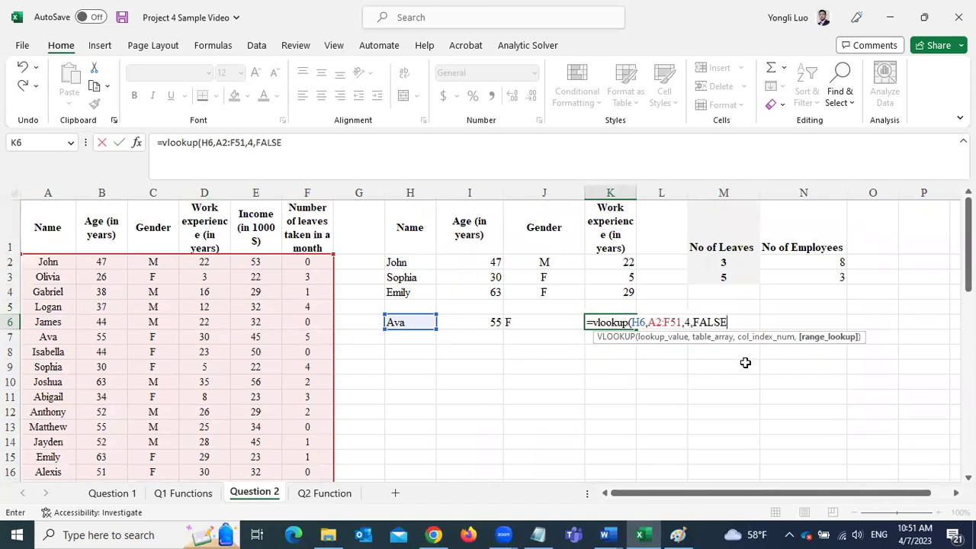
pyautogui.write(')')
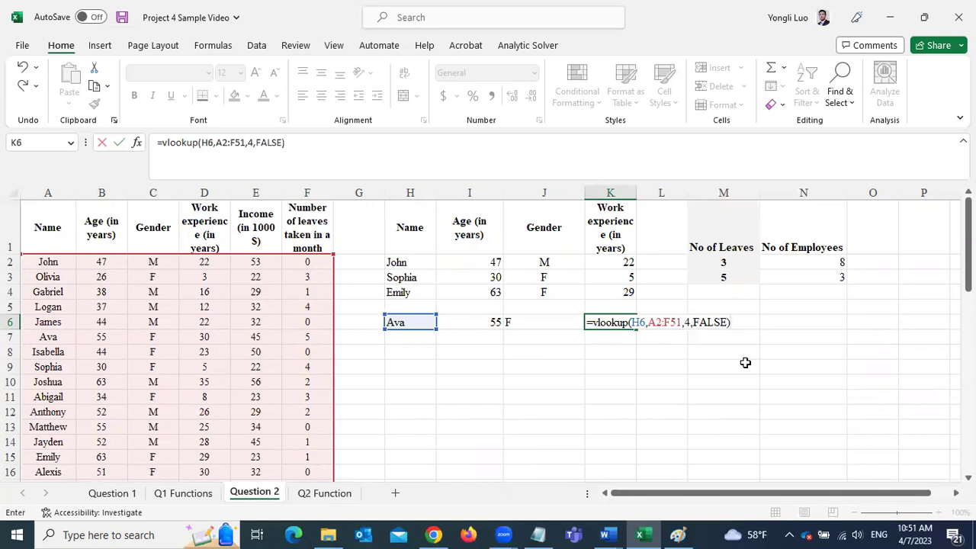
pyautogui.press('Return')
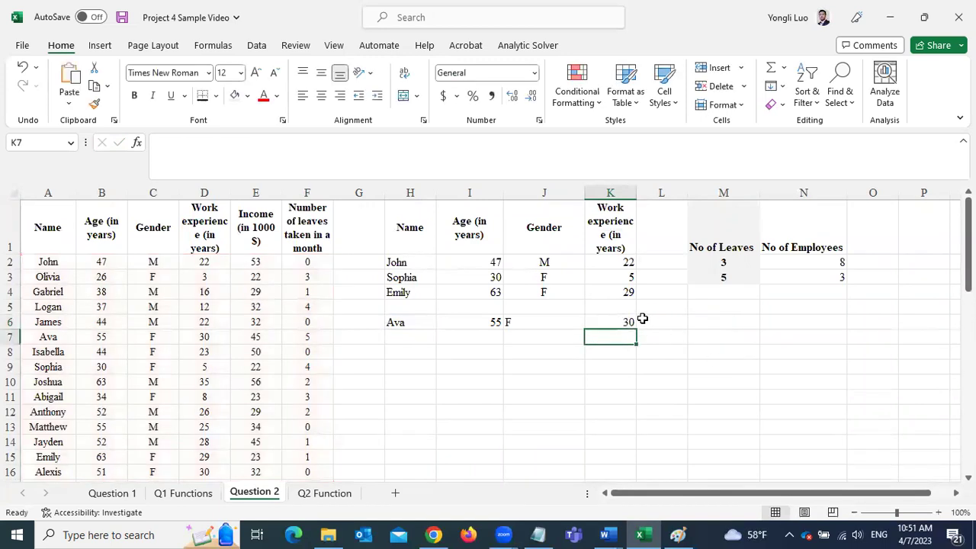
pyautogui.click(605, 322)
pyautogui.moveTo(48, 337); pyautogui.dragTo(226, 337)
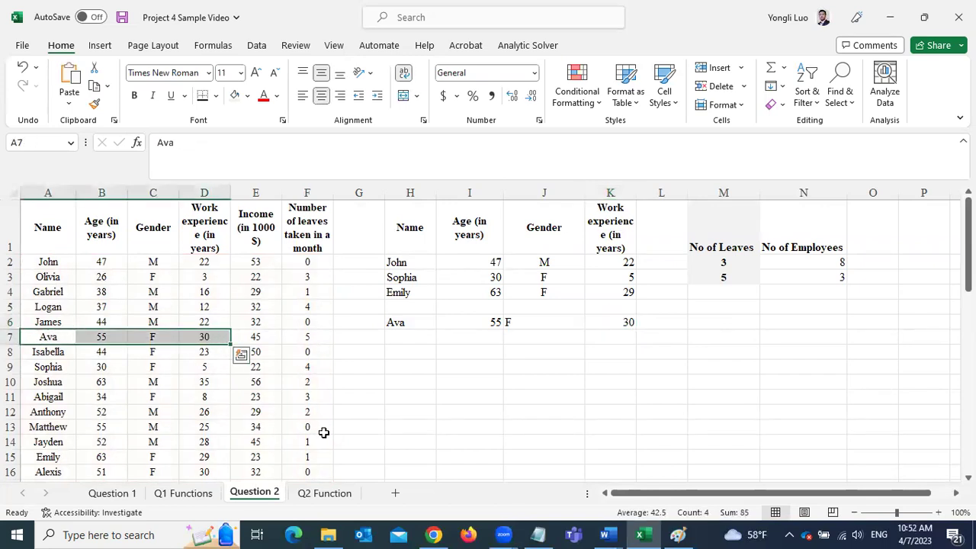
# Replace the lookup name in H6 with the employee name from A14
pyautogui.click(409, 325)
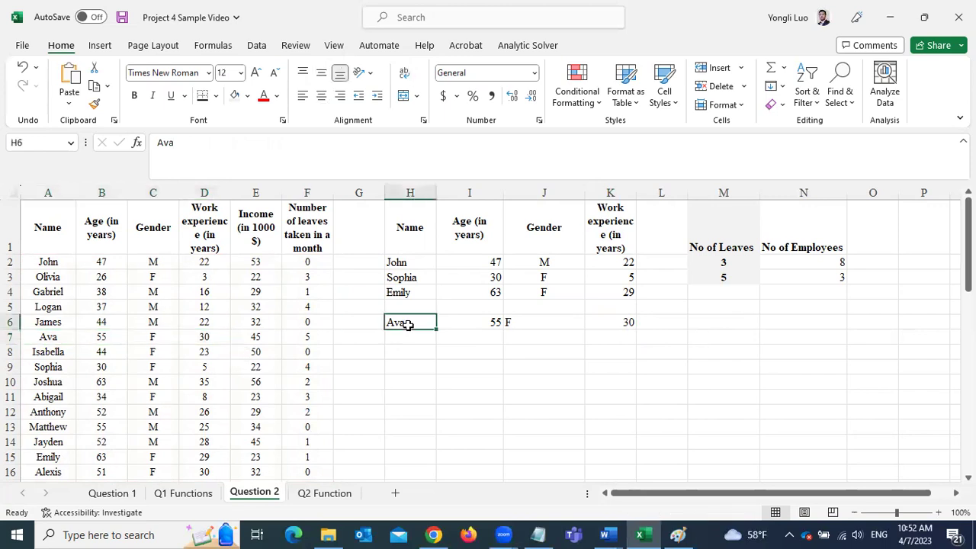
pyautogui.write('Jay')
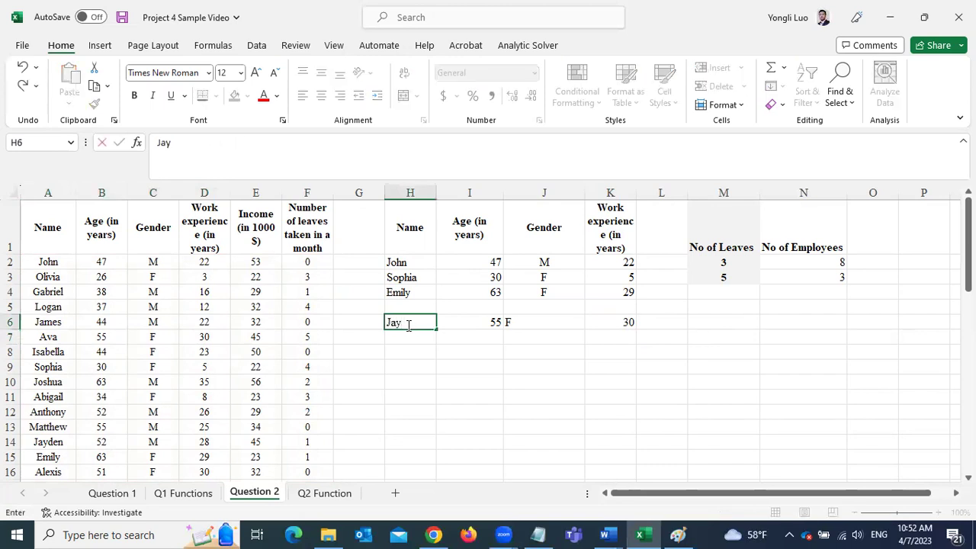
pyautogui.write('den')
pyautogui.press('Return')
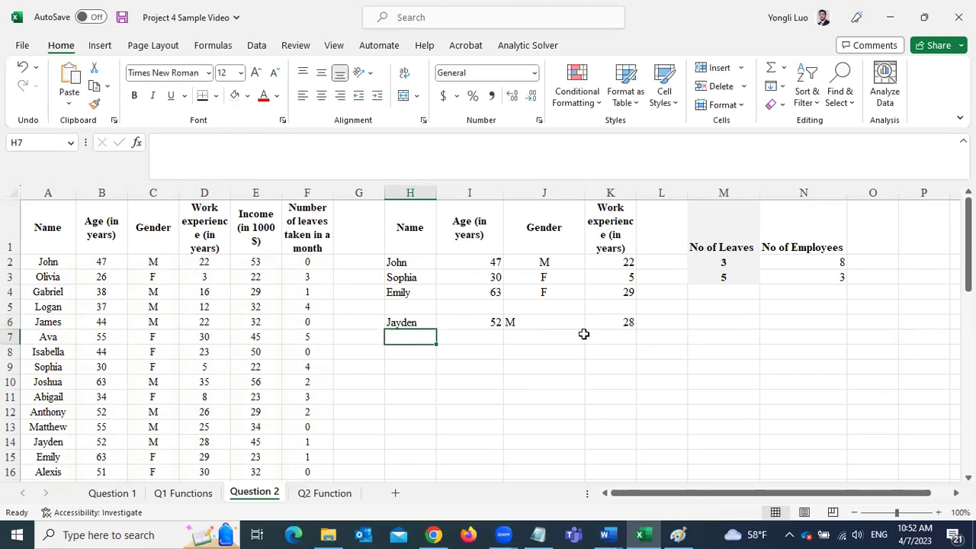